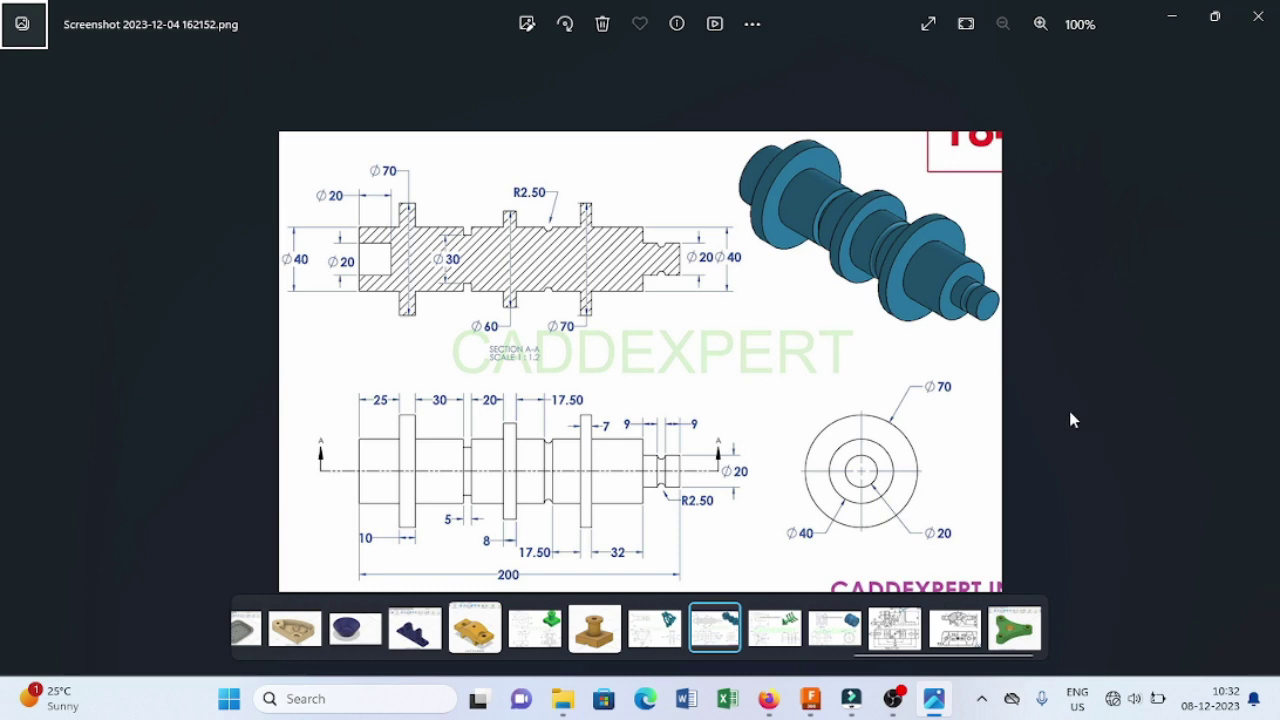
Step: Switch to Fusion 360 and start a new sketch on the front (XZ) plane
click(811, 702)
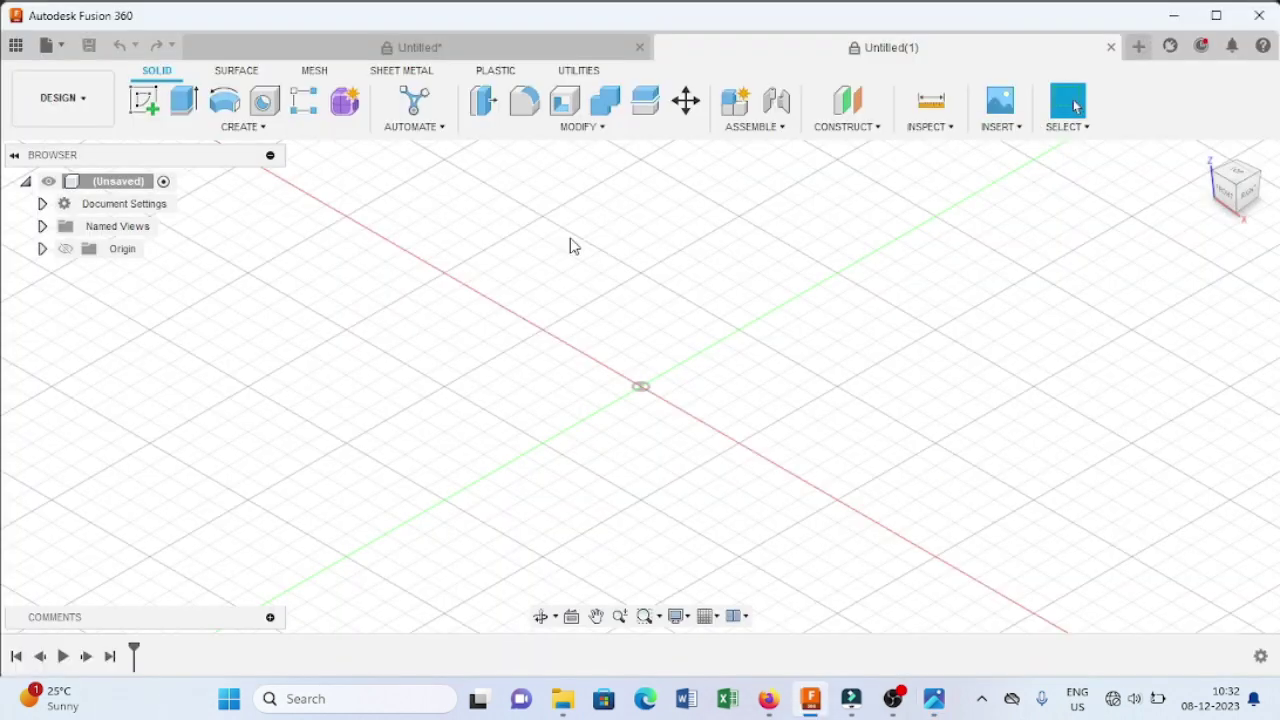
click(152, 112)
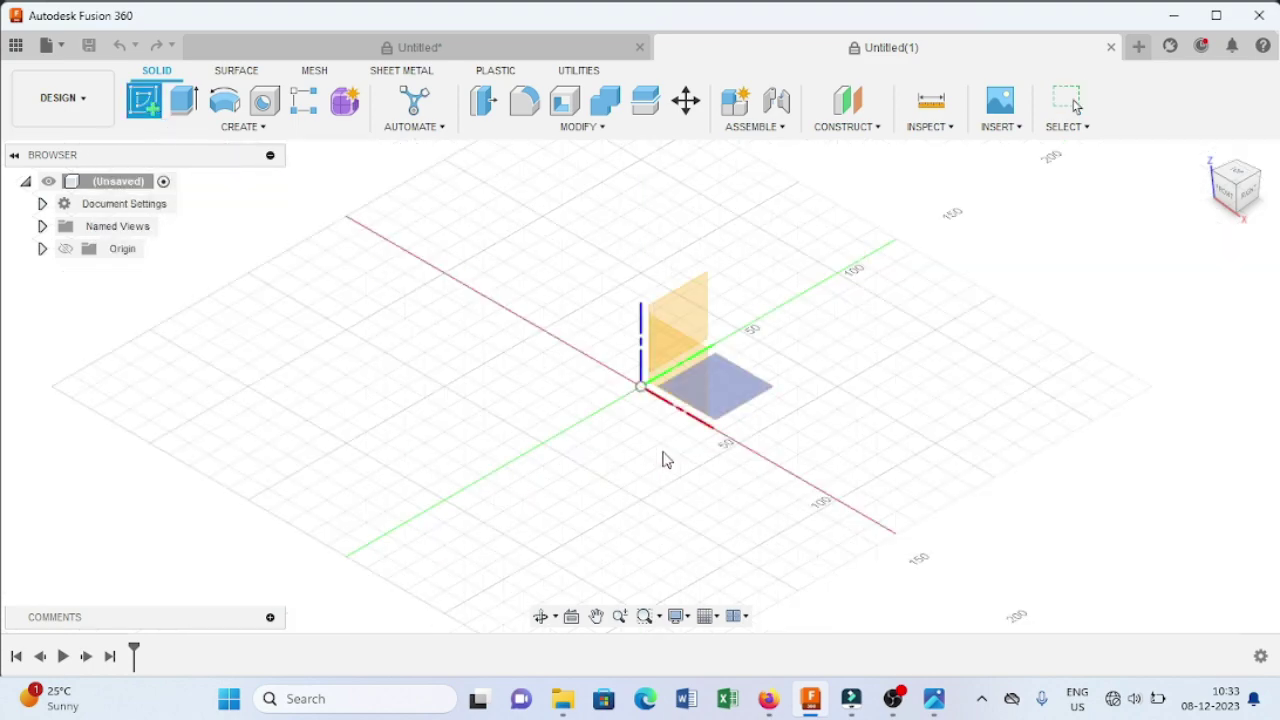
click(681, 370)
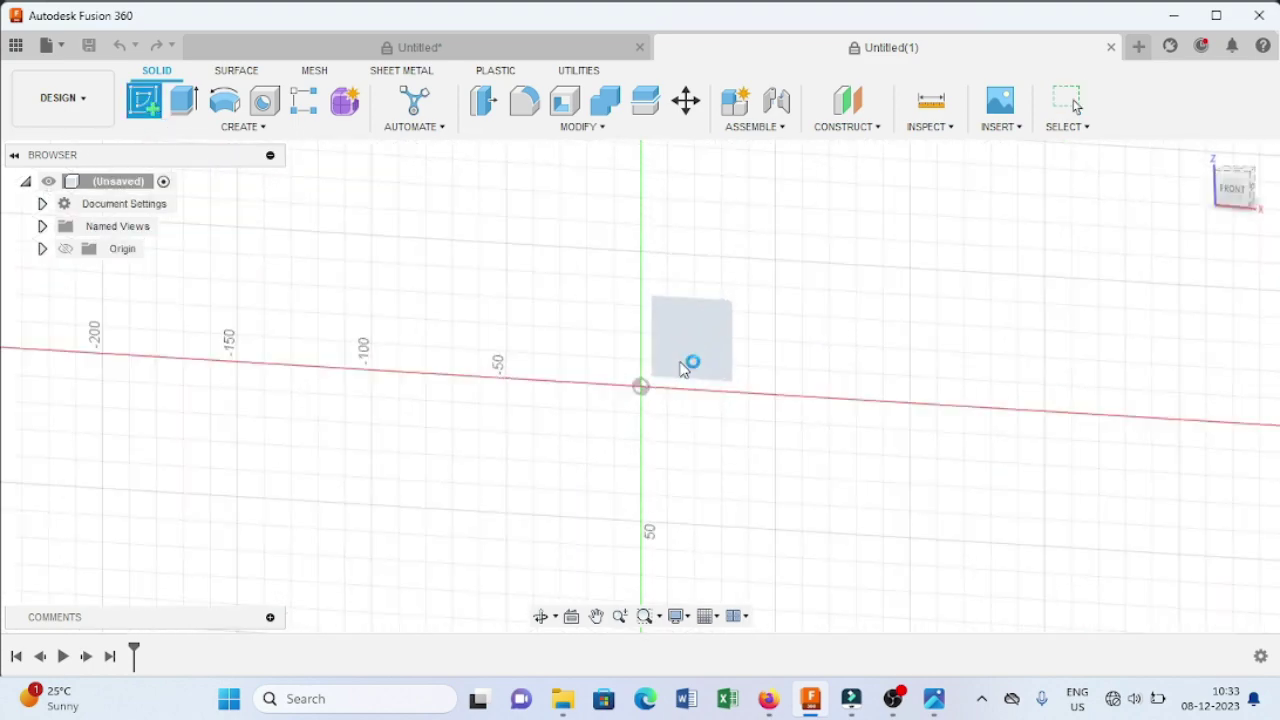
Step: Check the shaft drawing and sketch a 200 mm horizontal line from the origin along negative X as the shaft's axis
click(934, 700)
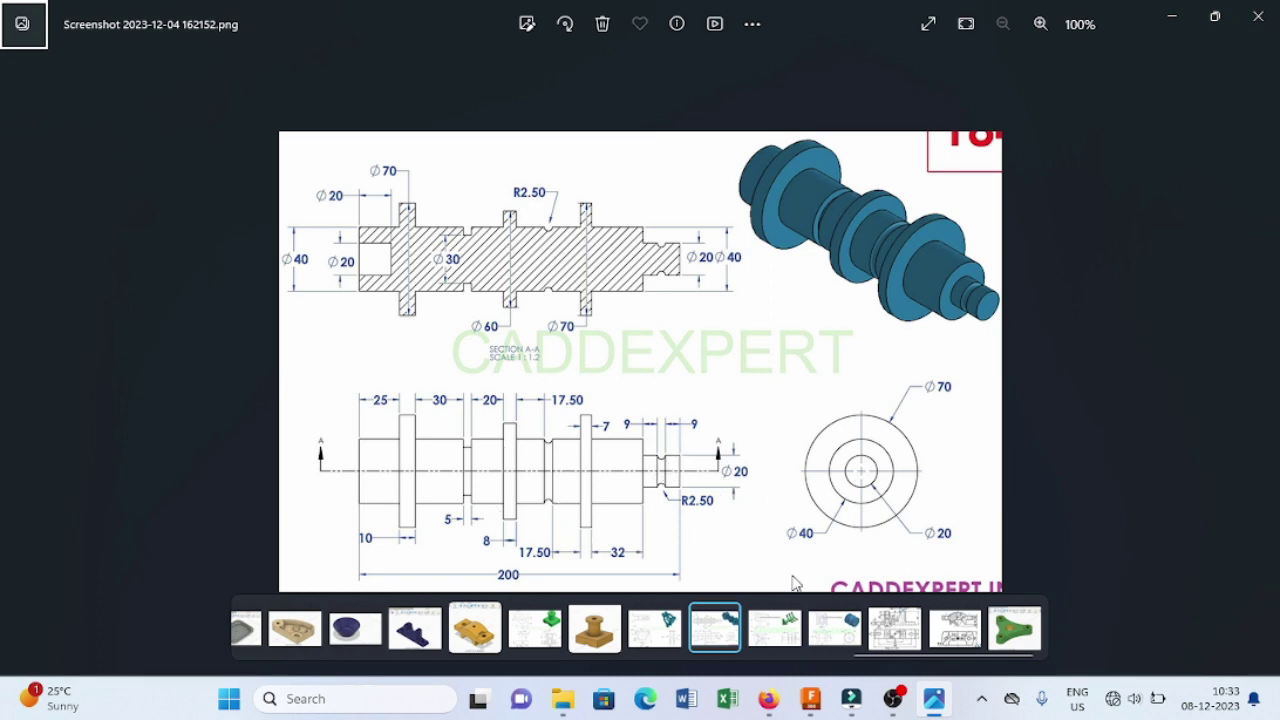
click(811, 706)
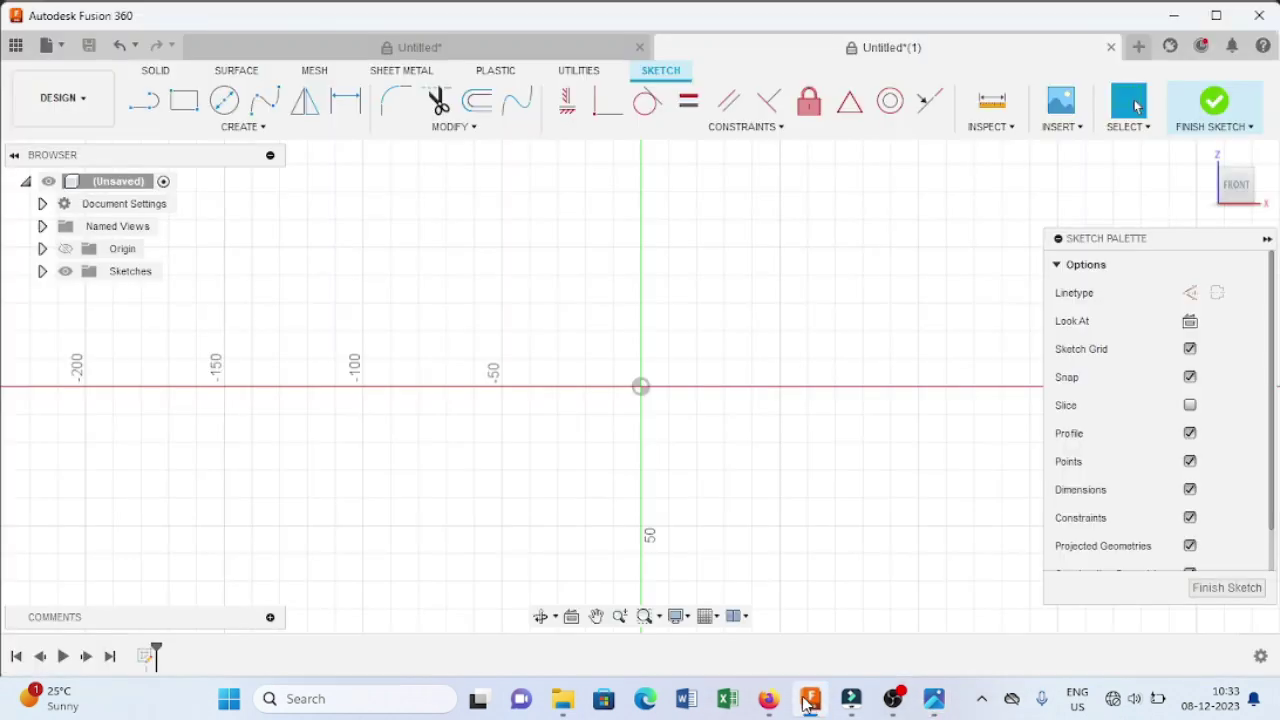
click(144, 100)
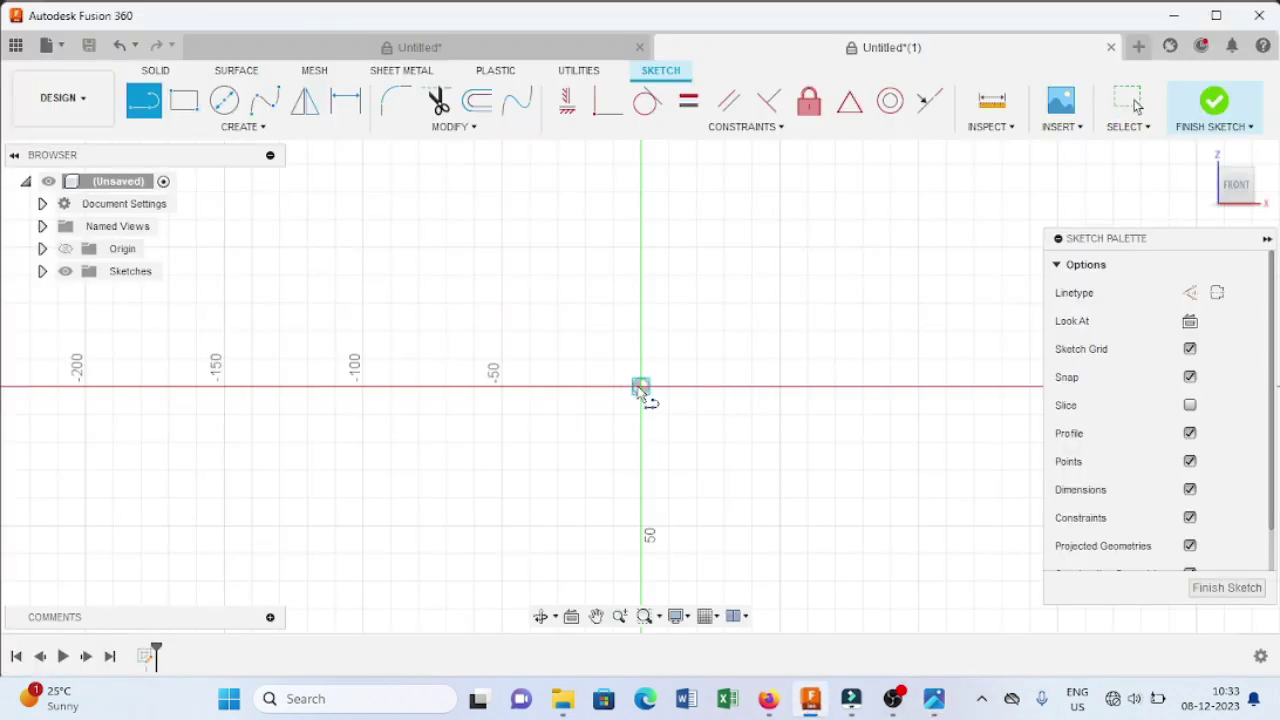
drag(640, 386, 414, 337)
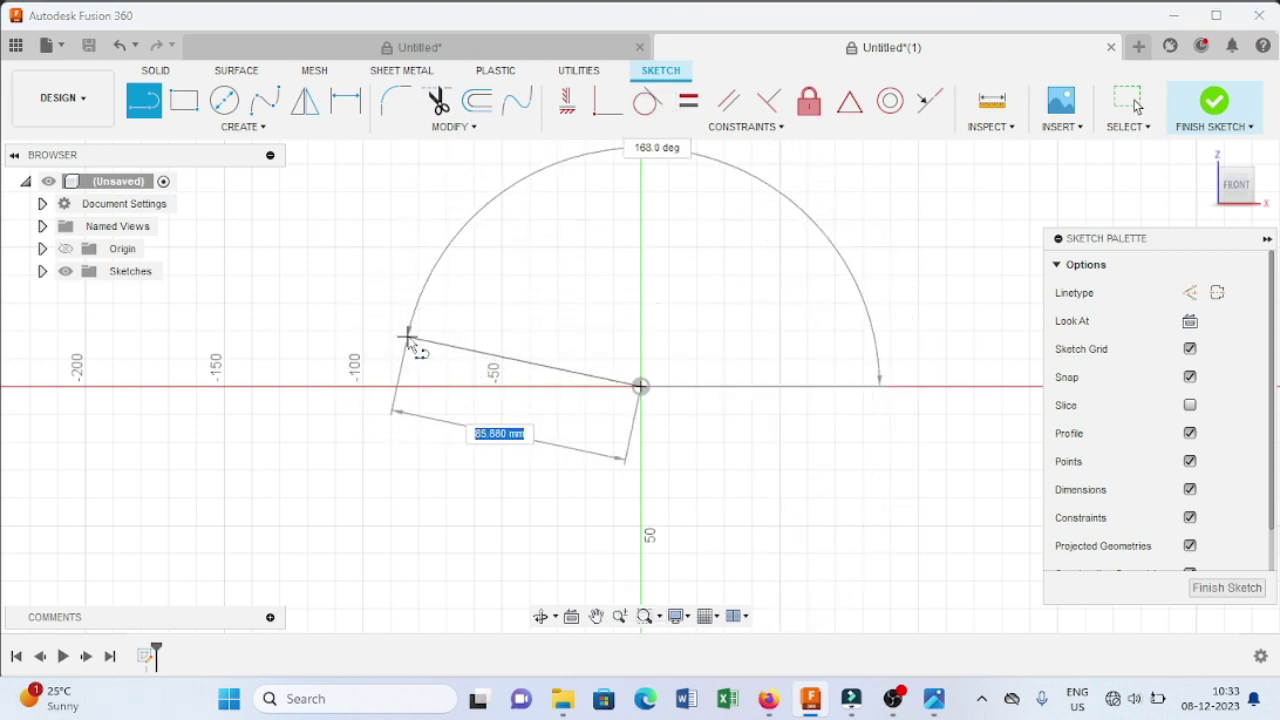
text(200)
key(Tab)
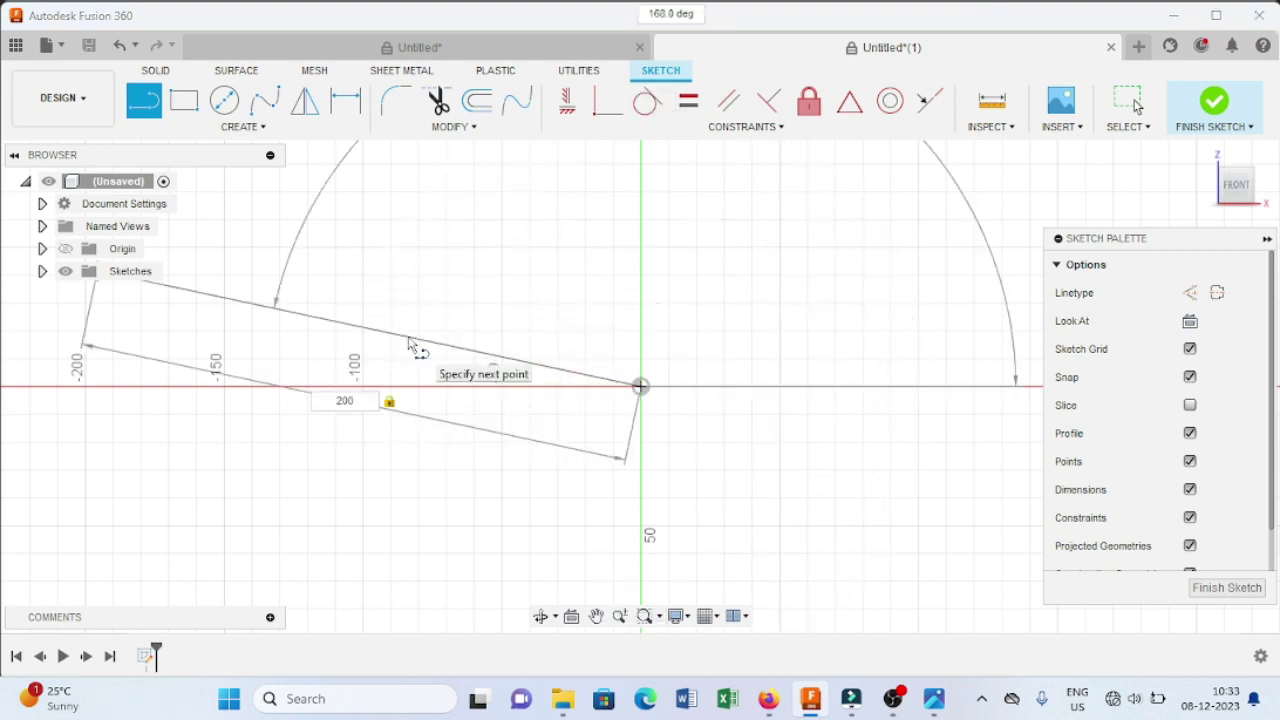
click(268, 397)
Step: Draw a 20 mm vertical line upward from the far end of the axis line, following the drawing's 40 mm shaft diameter
scroll(361, 447, down, 2)
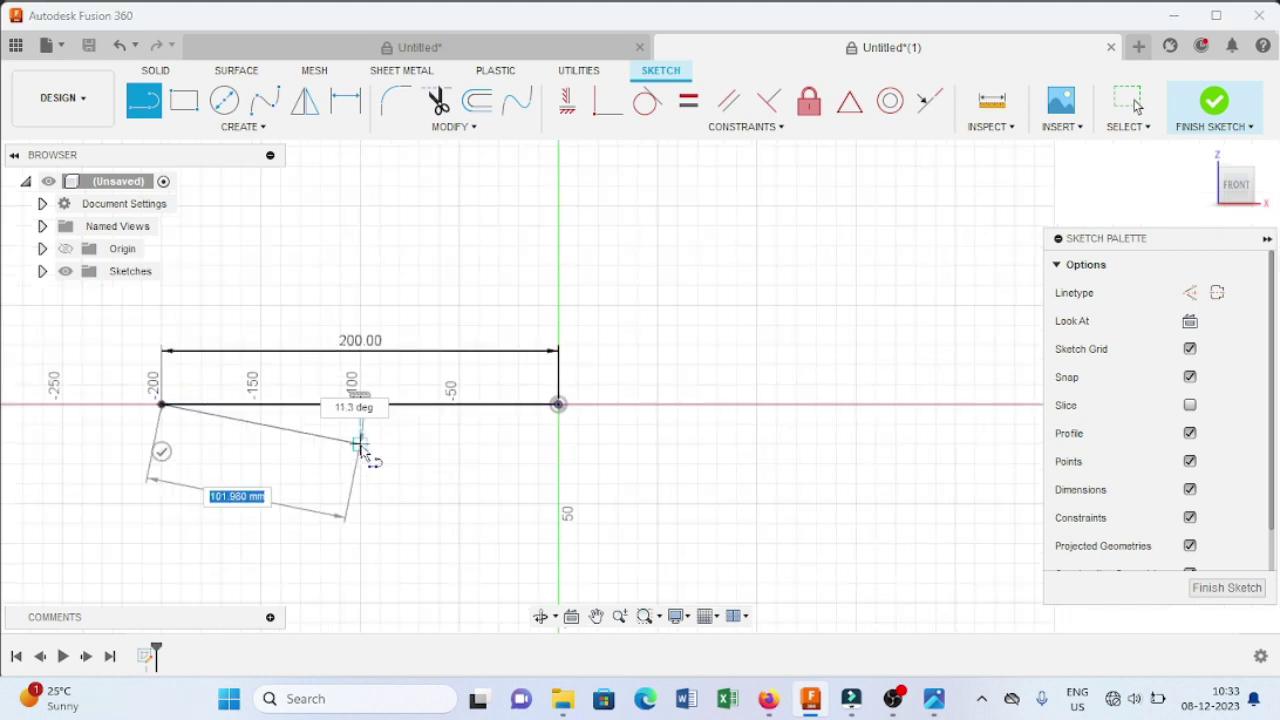
scroll(361, 447, down, 2)
middle_drag(381, 448, 606, 444)
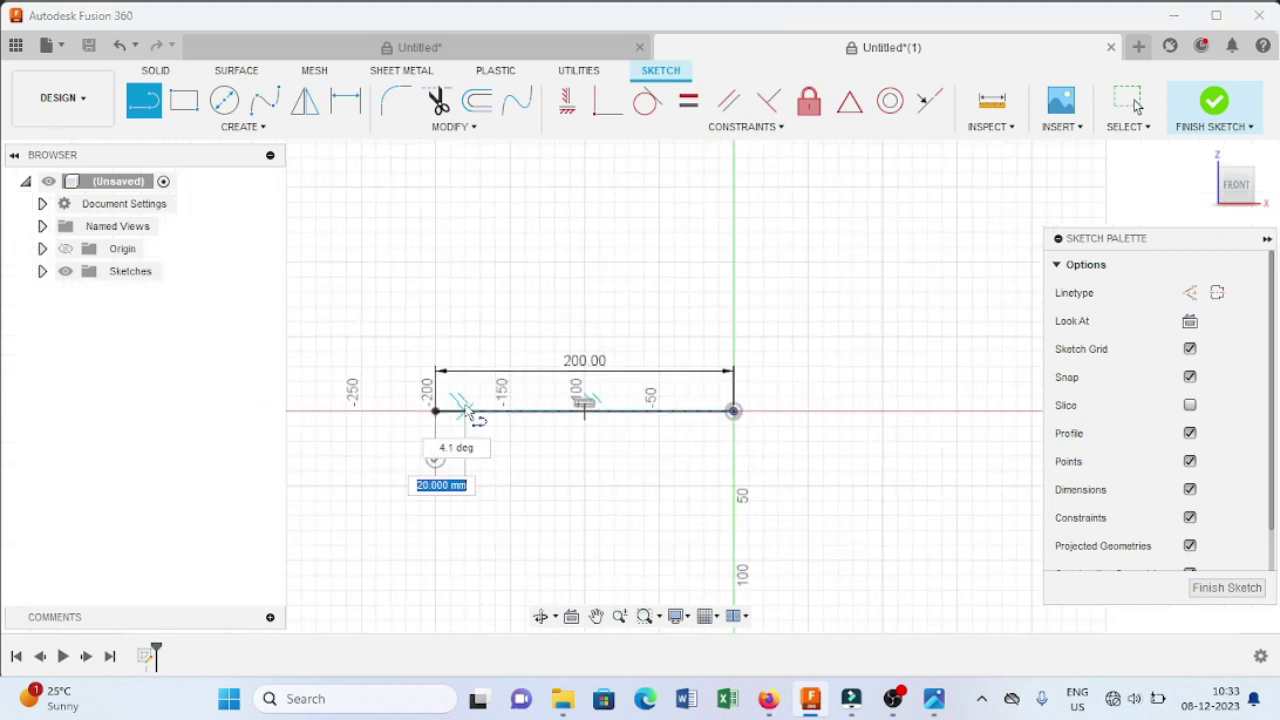
click(938, 702)
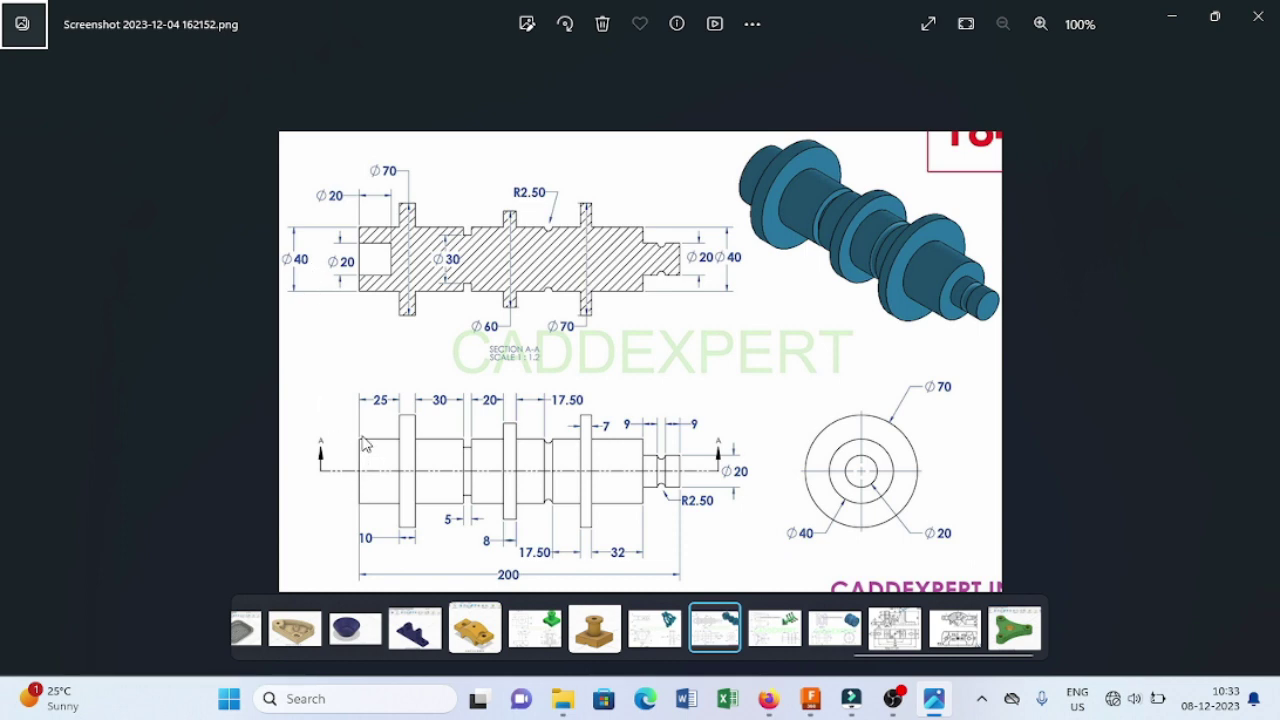
click(934, 698)
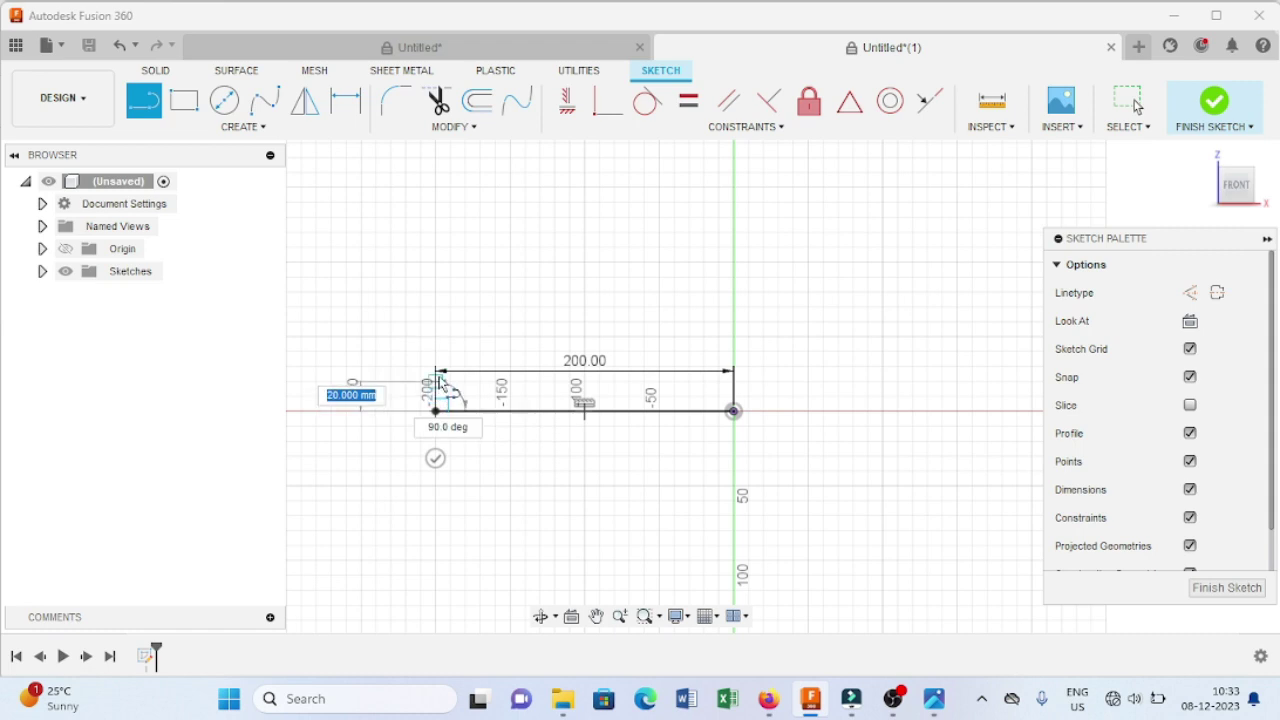
text(20)
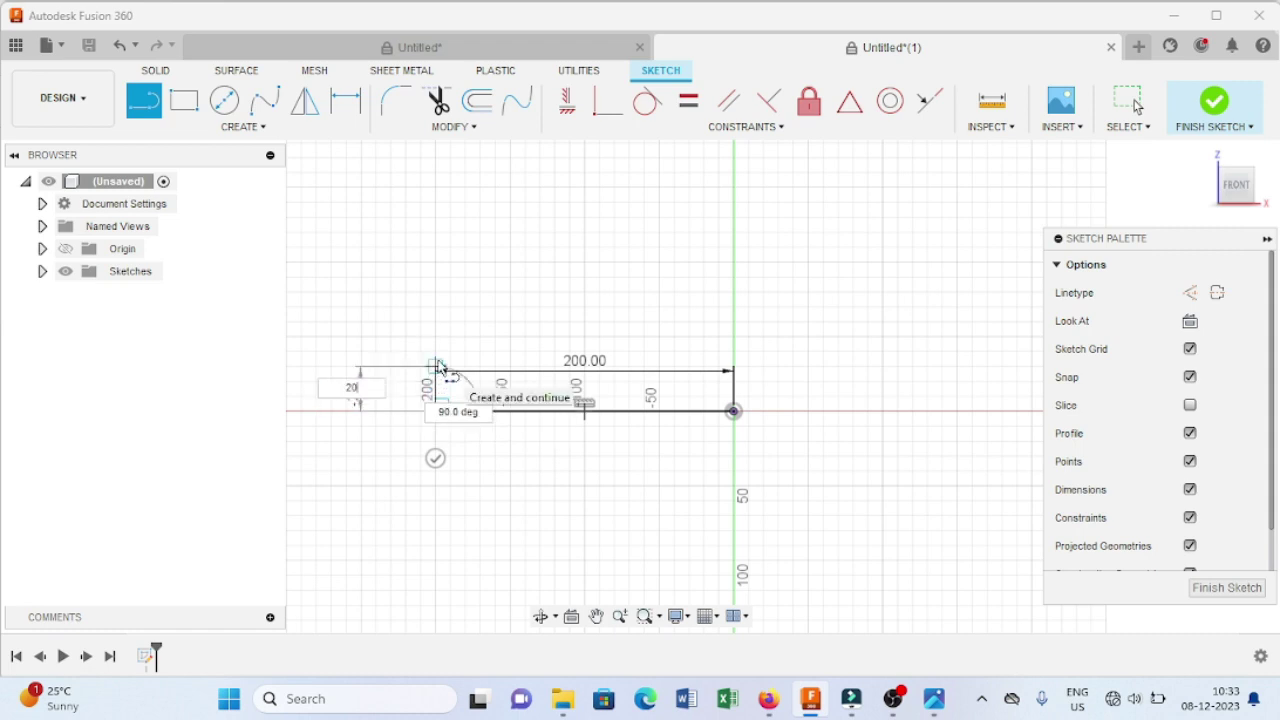
key(Tab)
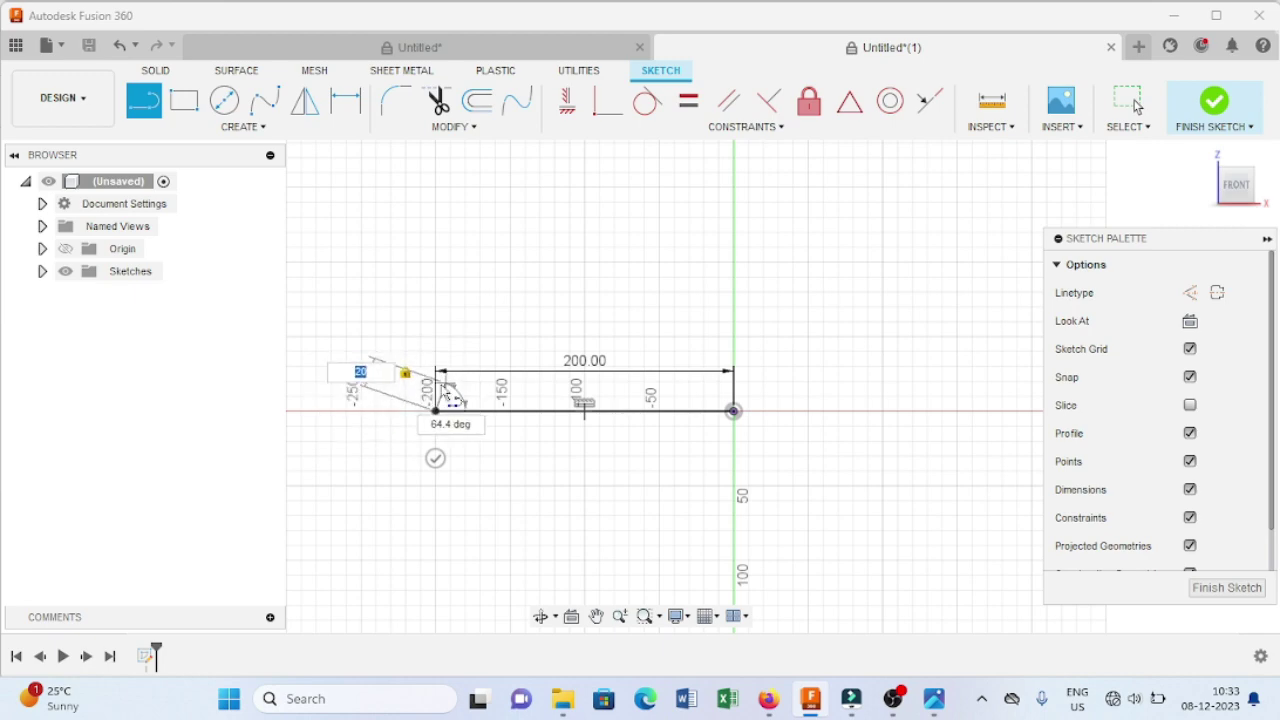
key(Return)
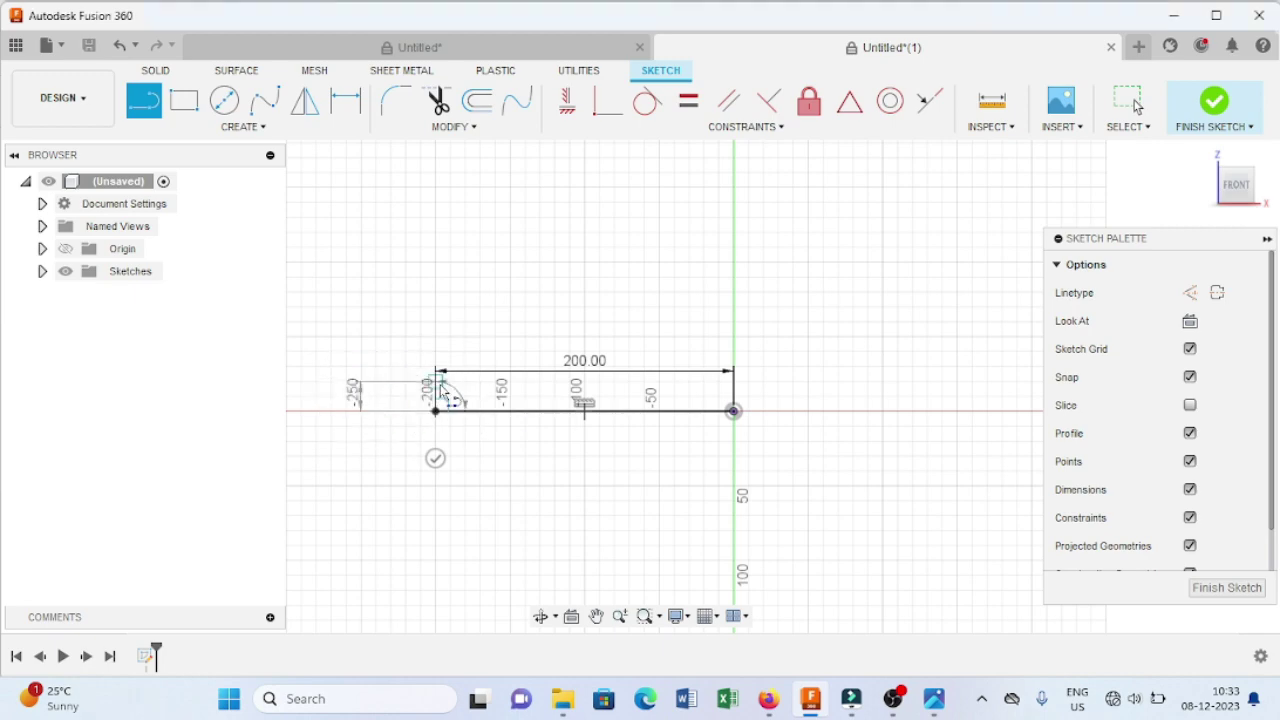
Step: Check the first shoulder length in the drawing and continue the profile with a 25 mm horizontal line toward the origin side
click(935, 703)
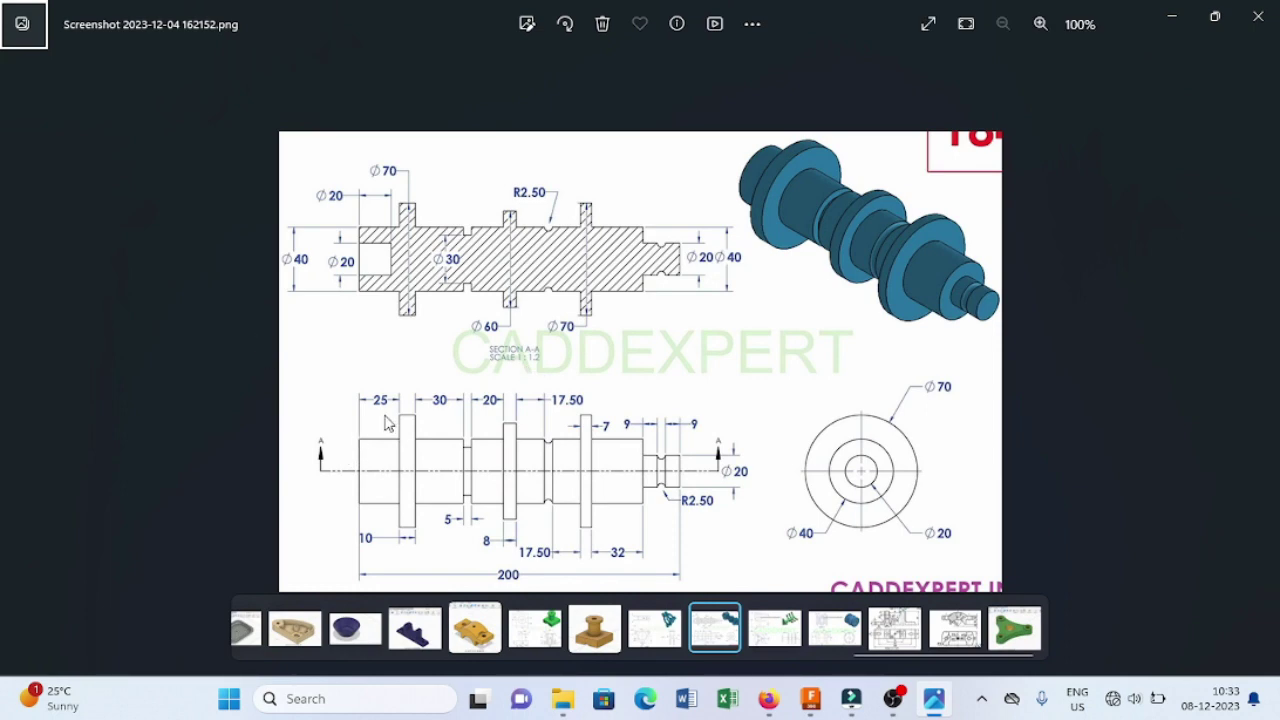
click(934, 699)
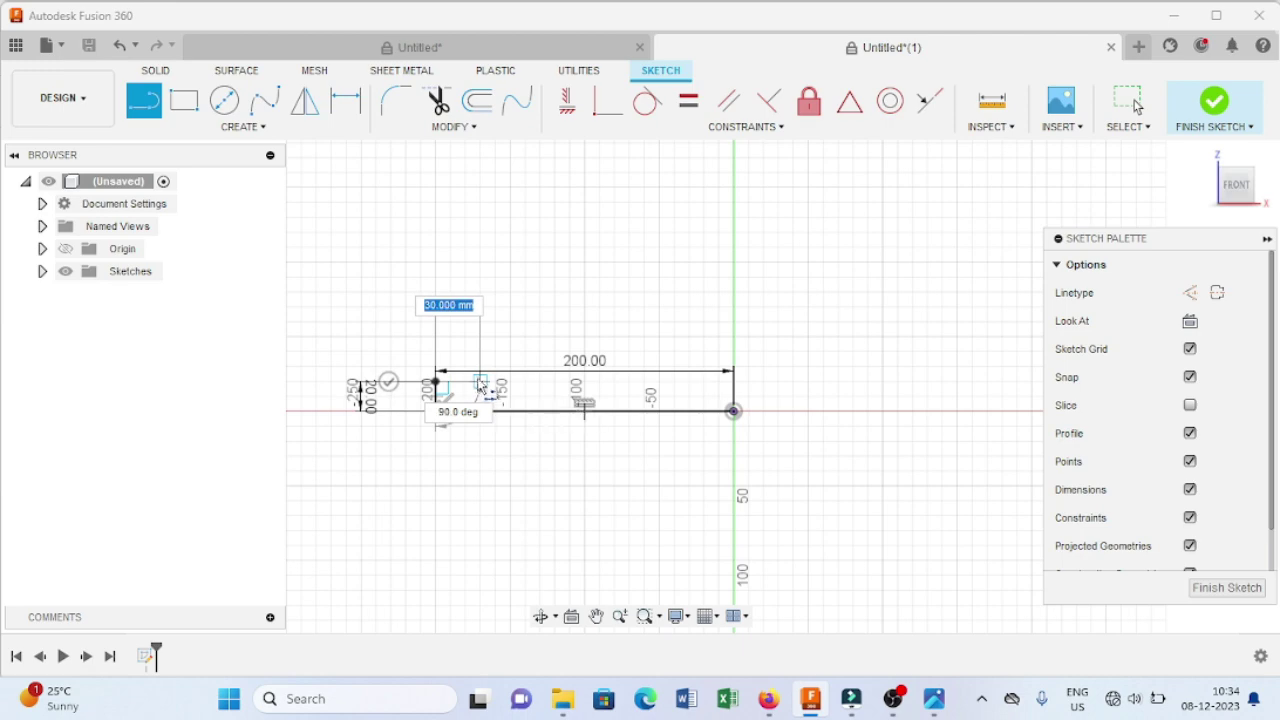
text(25)
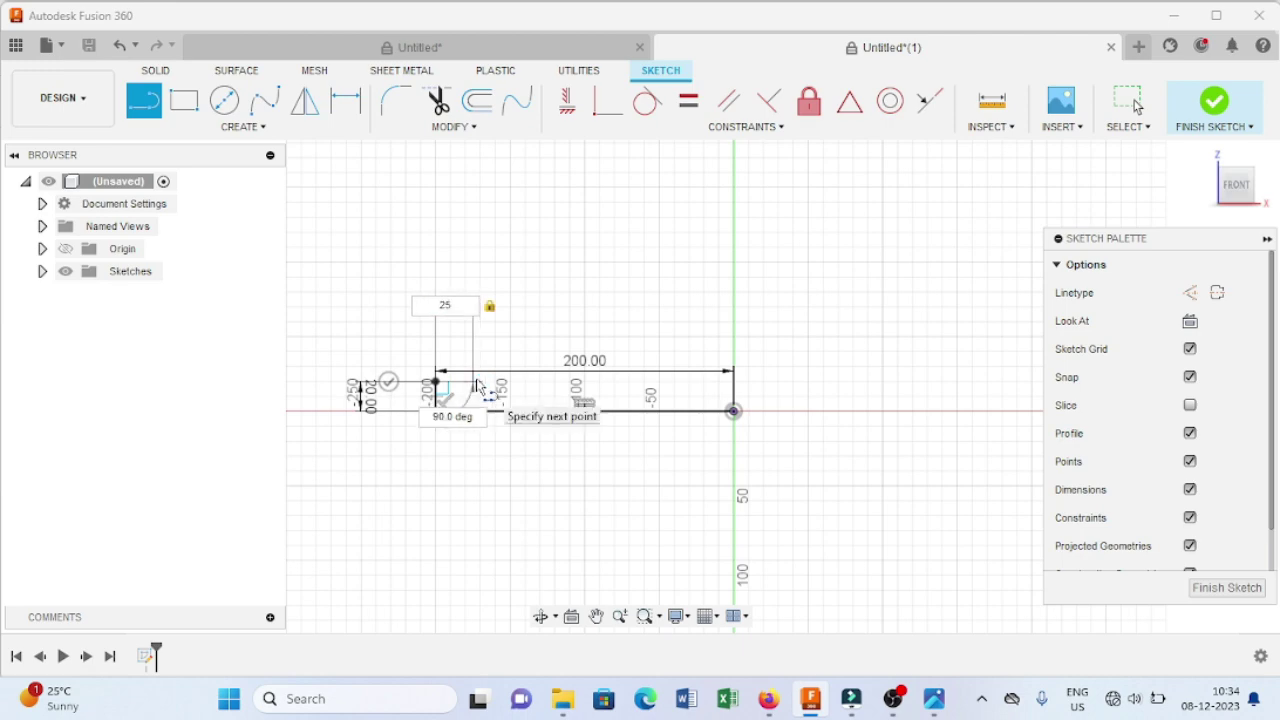
key(Return)
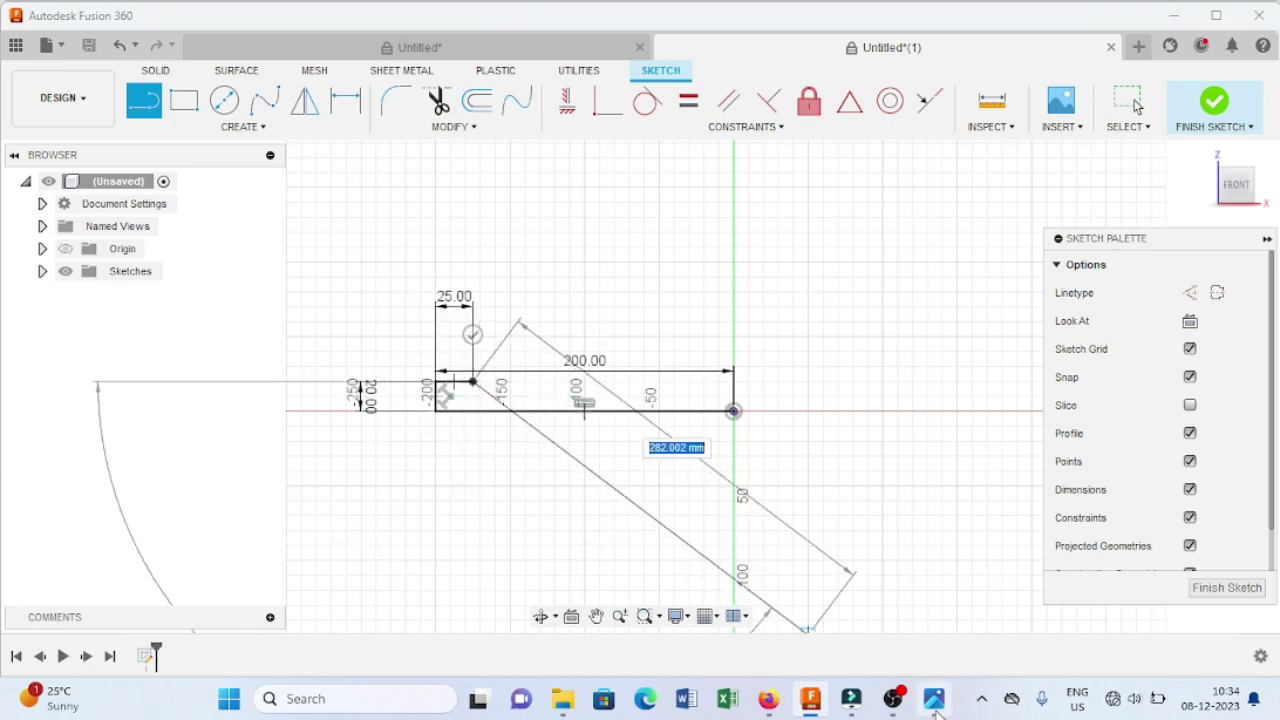
Step: Check the first collar's diameter in the drawing and draw a 15 mm vertical line upward for the collar's side
click(934, 698)
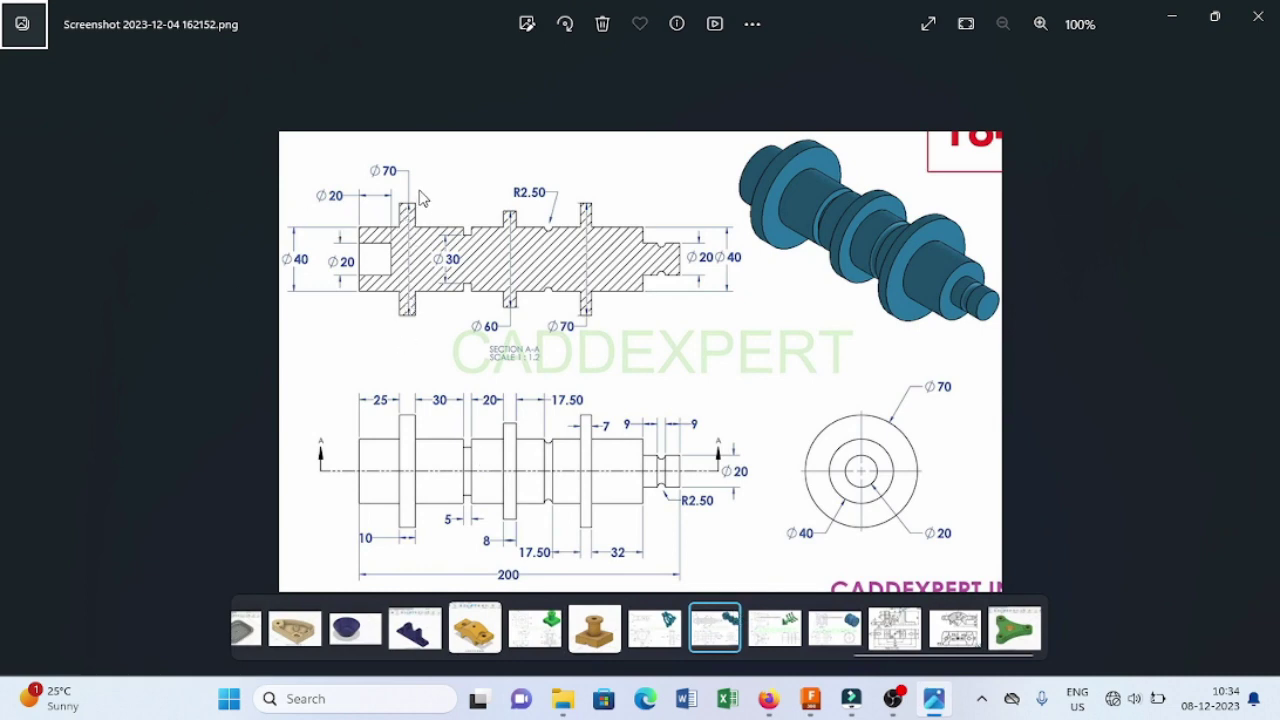
click(934, 700)
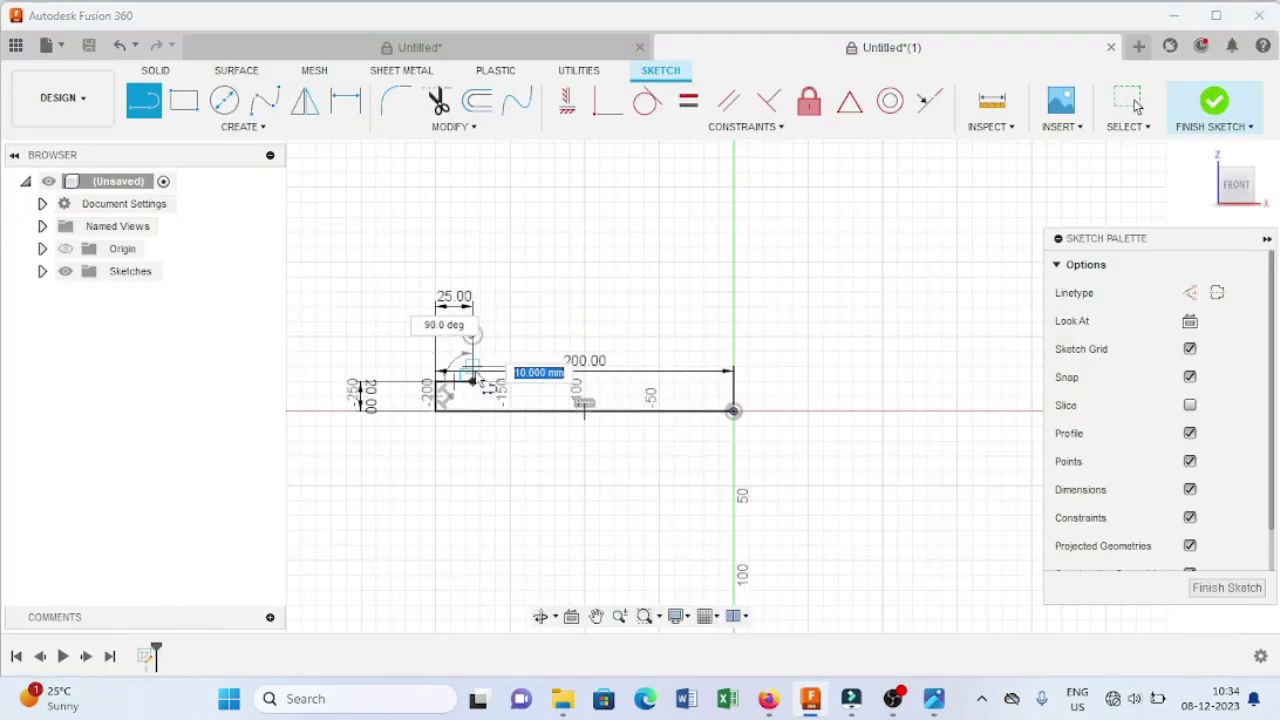
text(15)
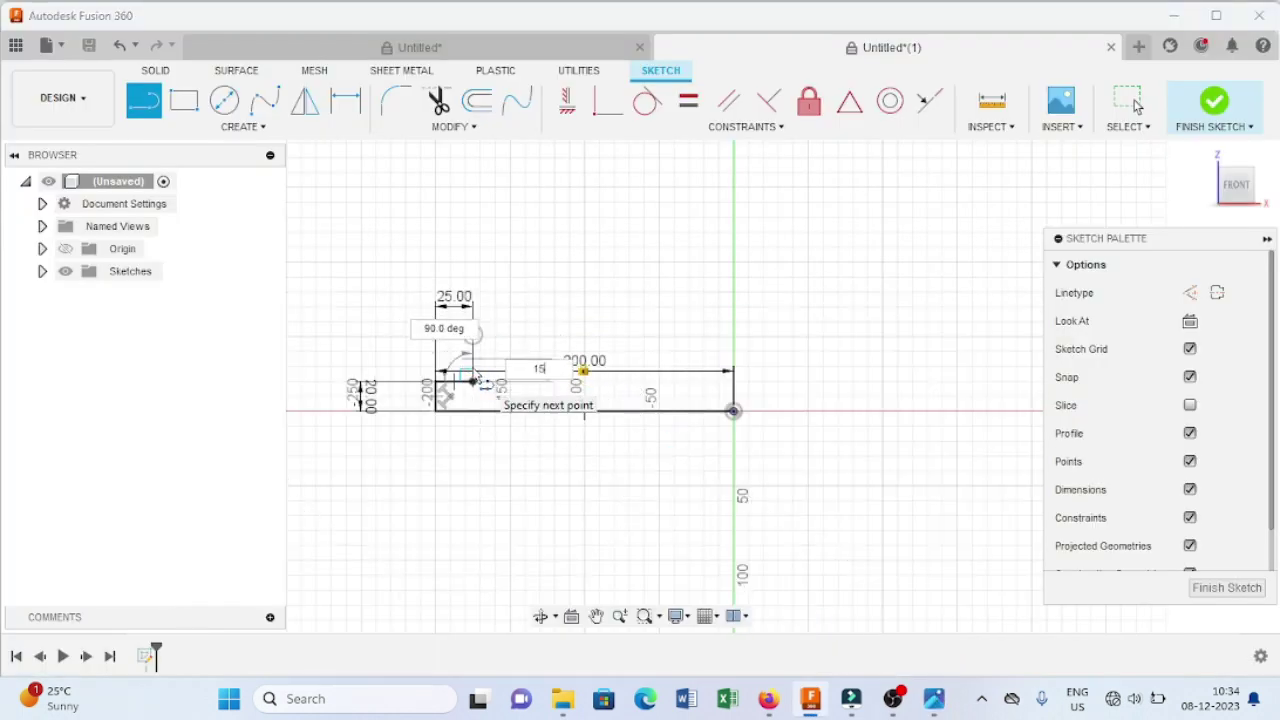
key(Return)
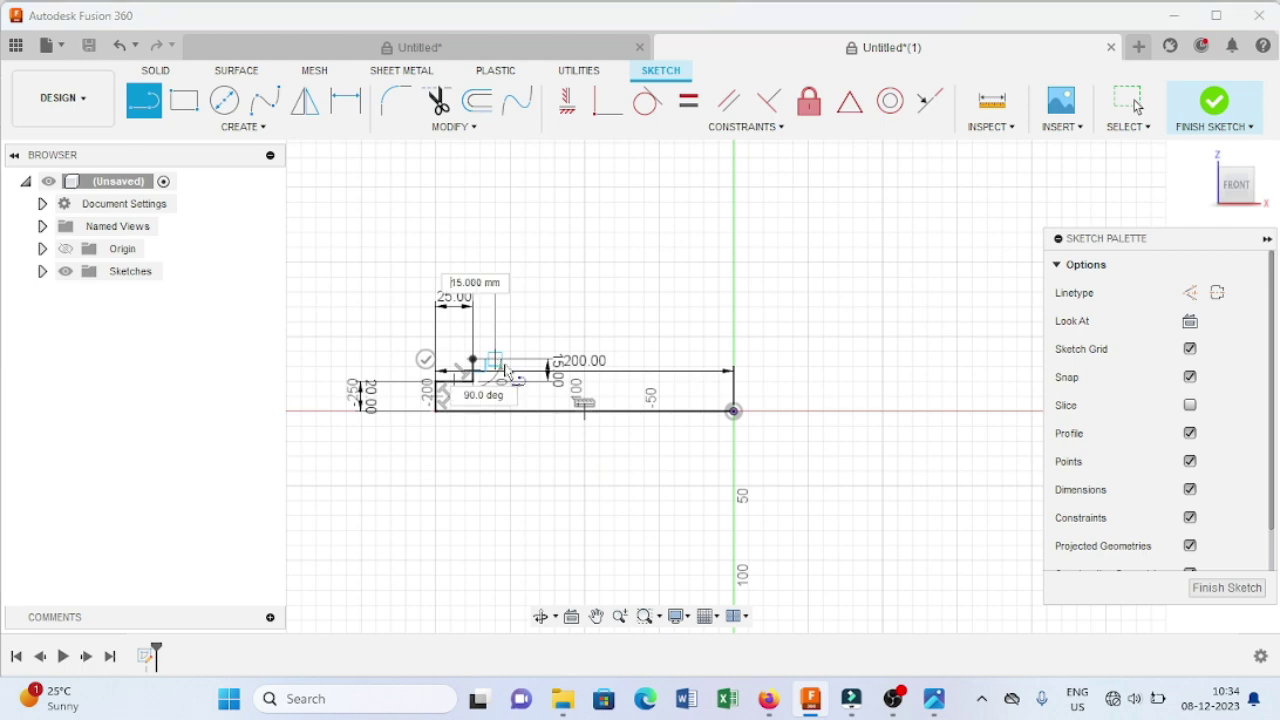
Step: Check the collar width in the drawing and draw a 10 mm horizontal line across the collar's top
click(934, 698)
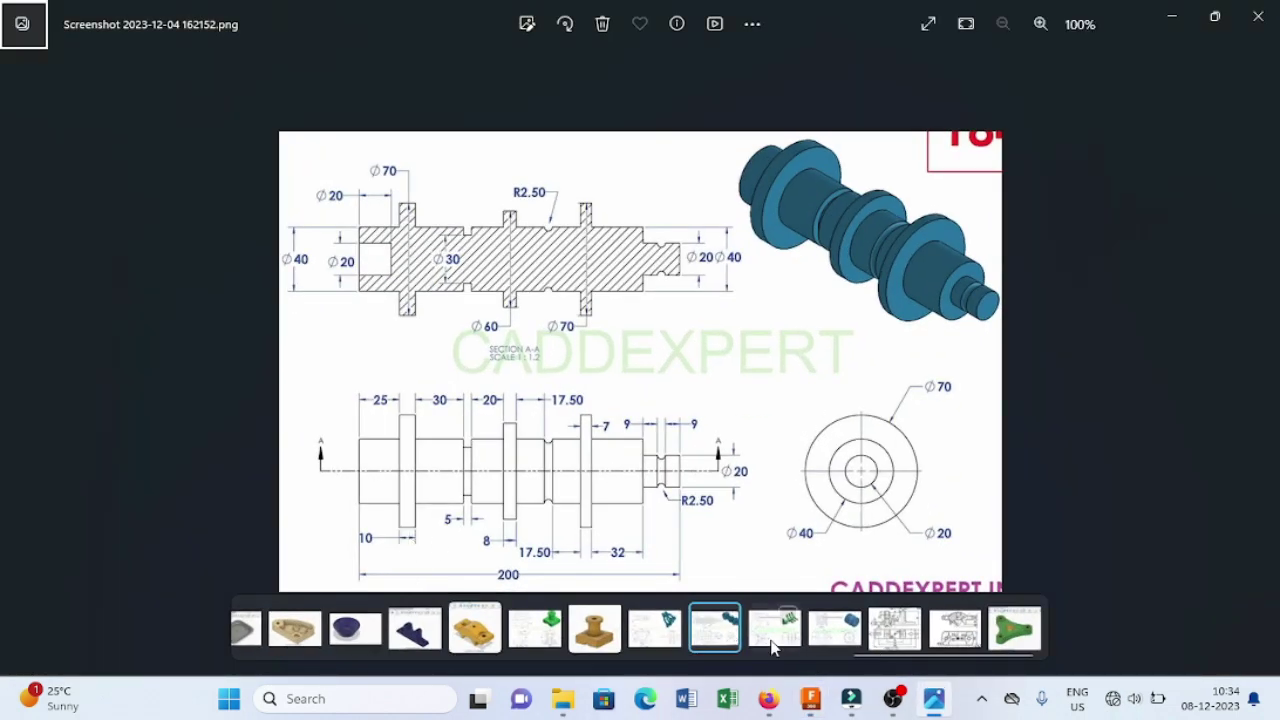
click(934, 702)
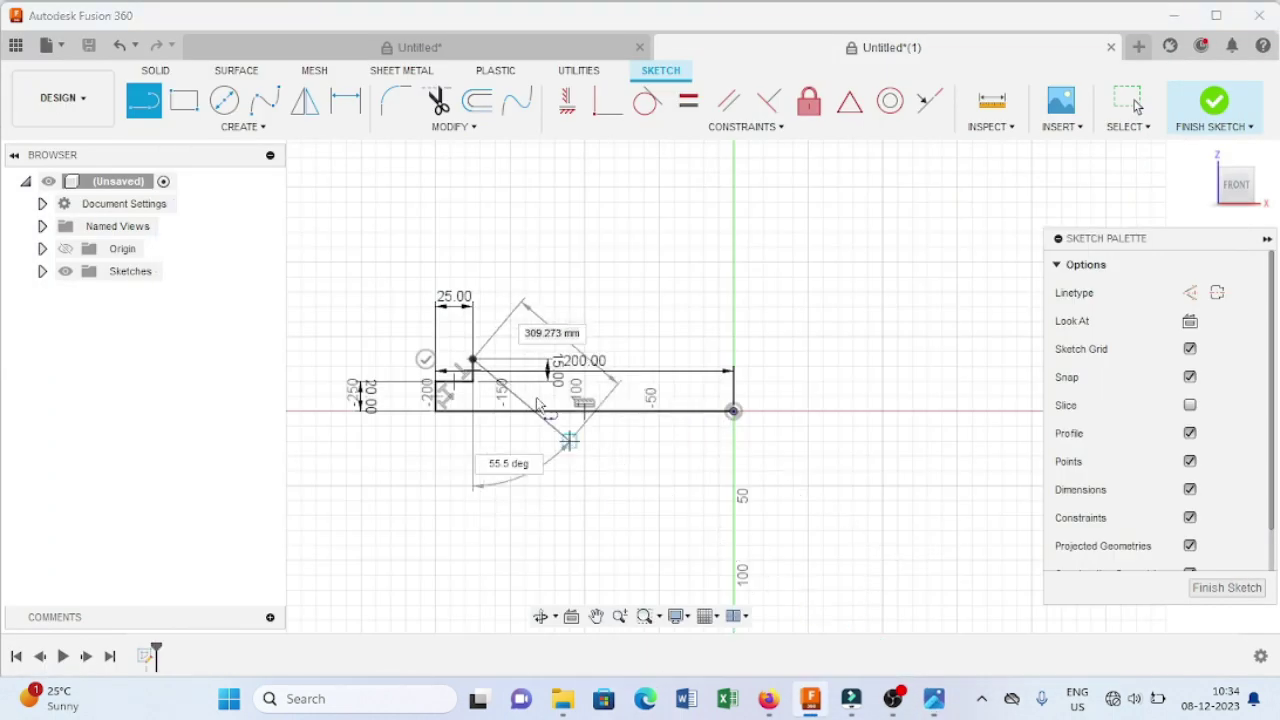
text(1)
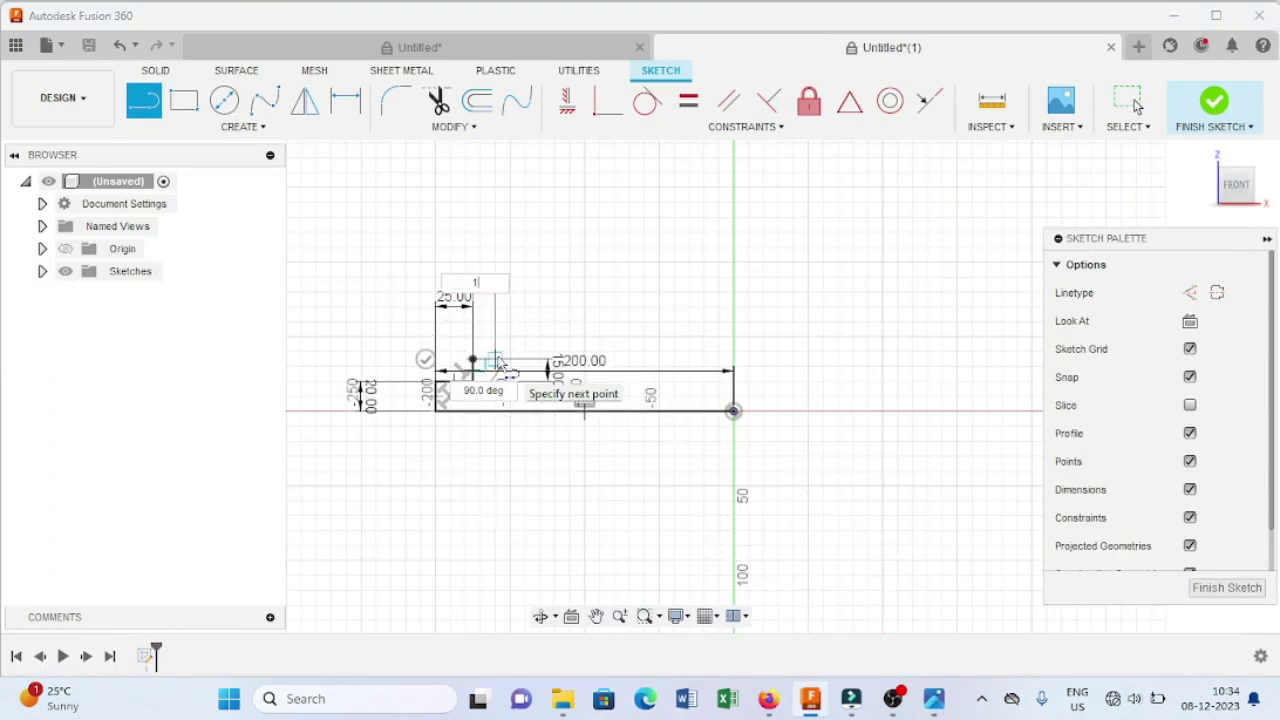
text(0)
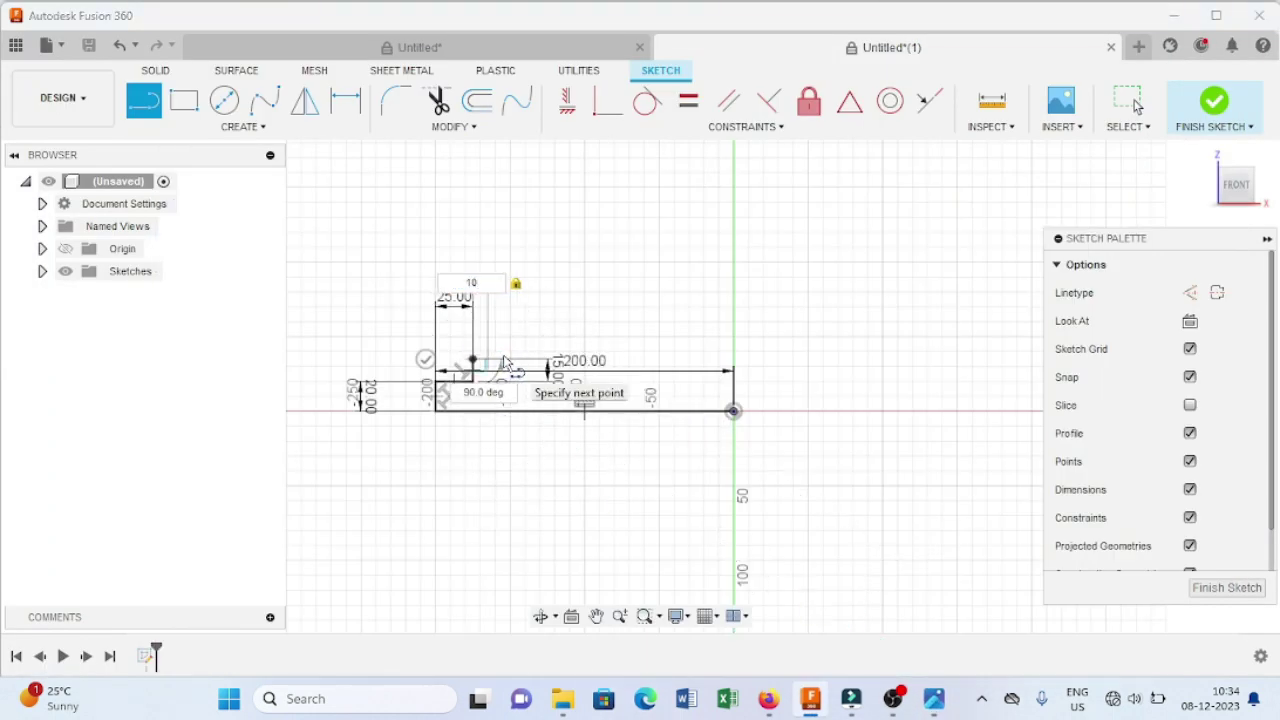
key(Return)
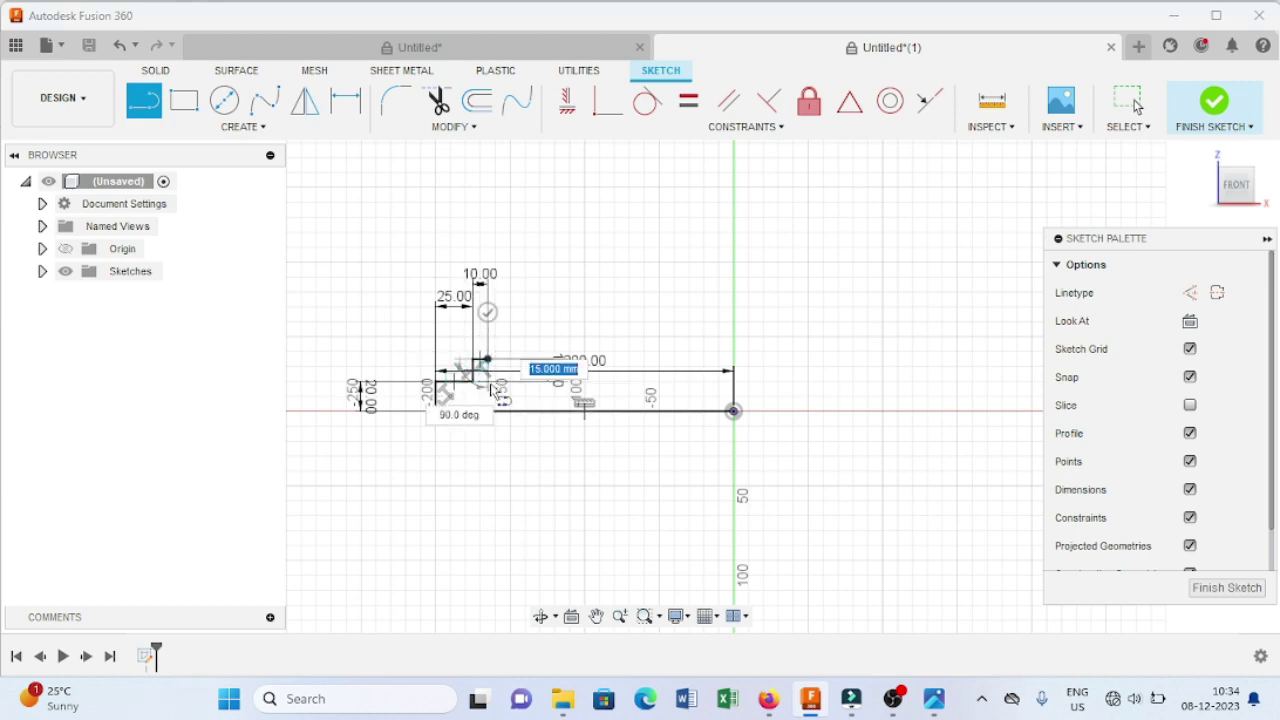
Step: Close the collar's other side down to the 40 mm shaft diameter level and add a 30 mm horizontal line
click(934, 698)
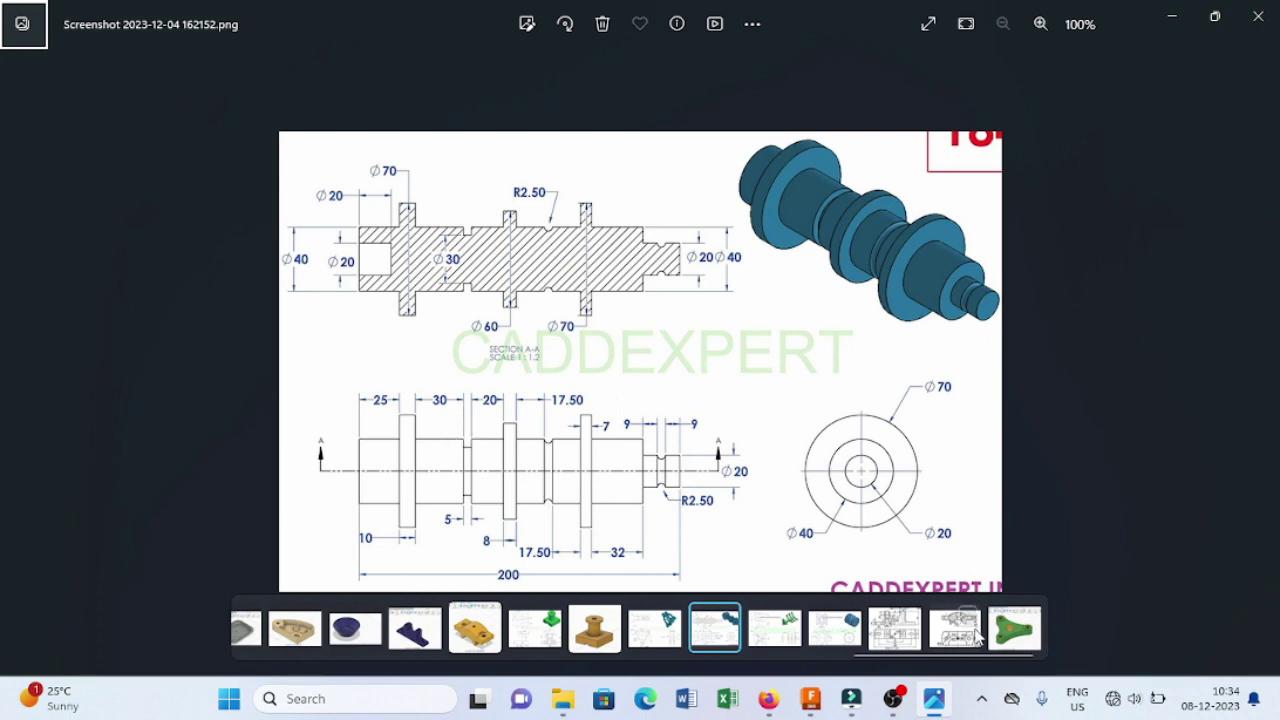
click(936, 700)
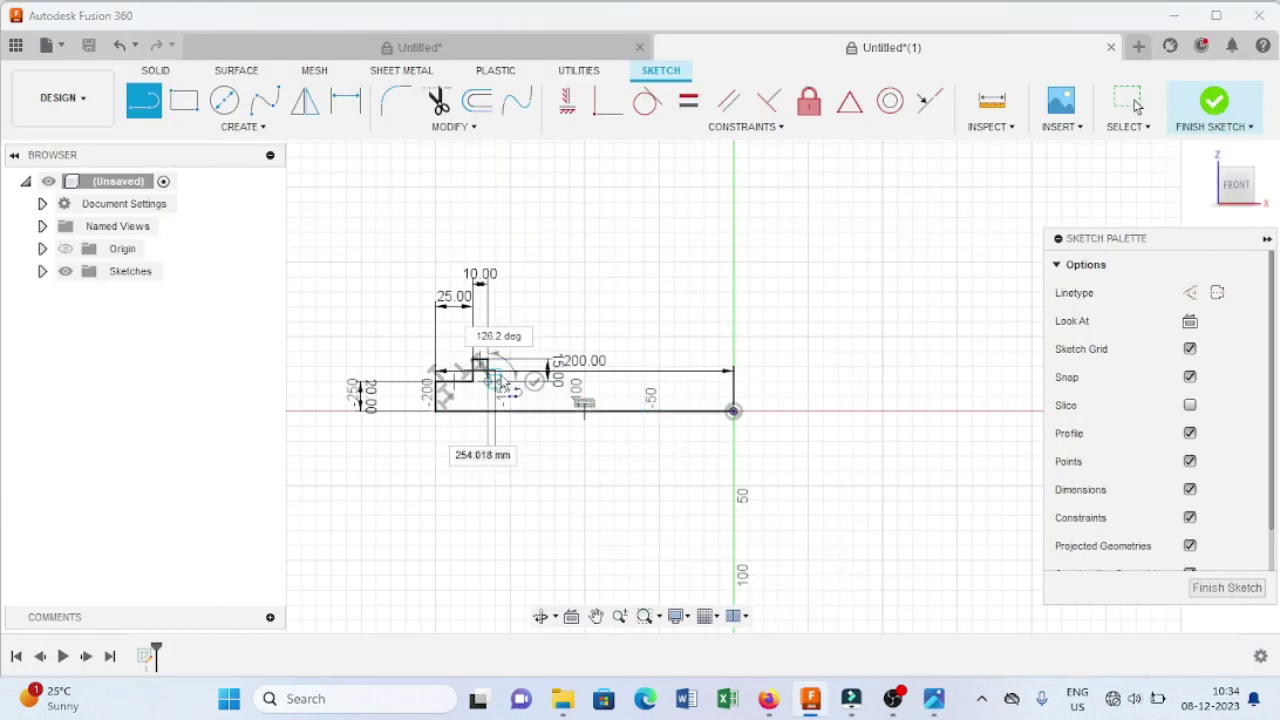
text(30)
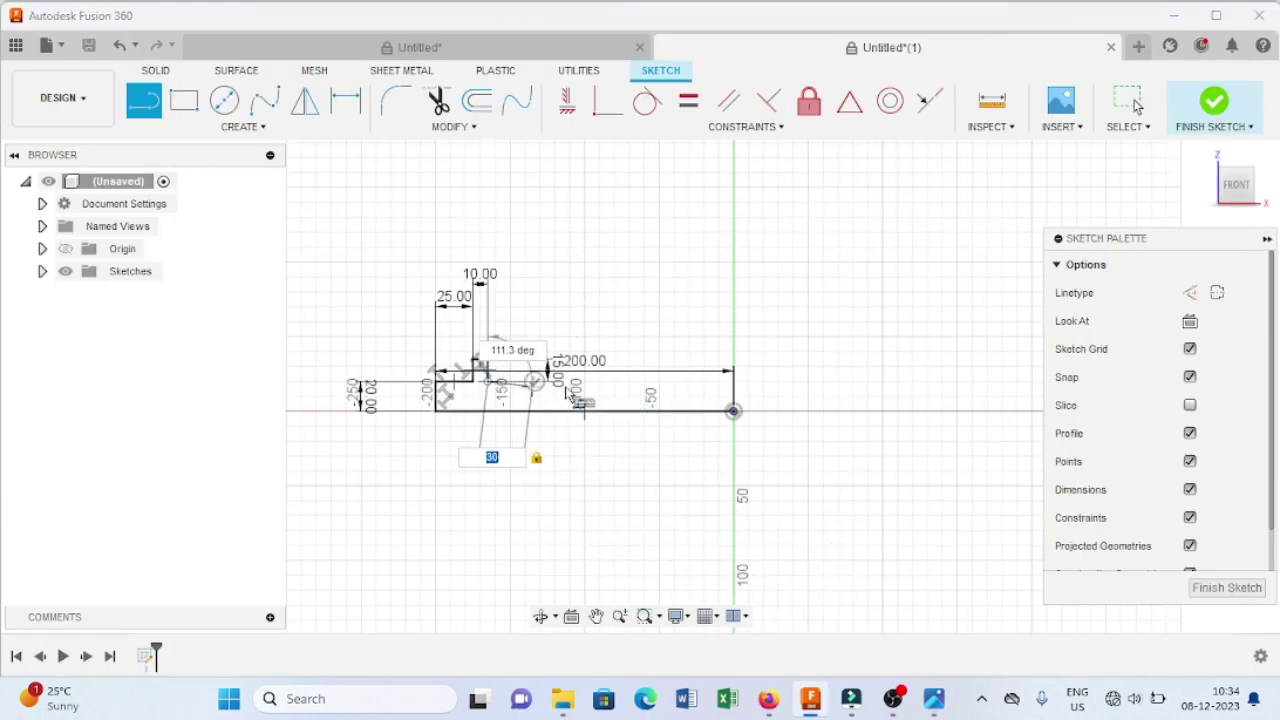
click(567, 390)
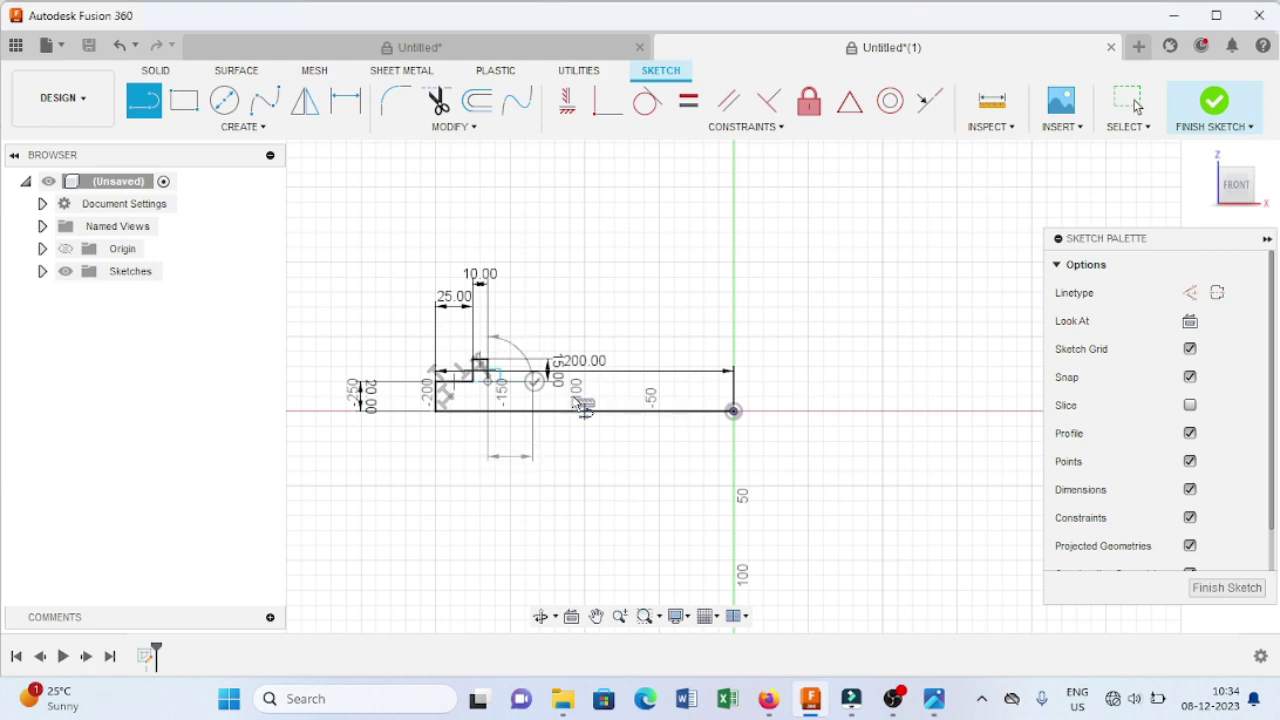
Step: Check the groove diameter in the drawing and draw a 5 mm vertical line downward for the groove's side
click(938, 712)
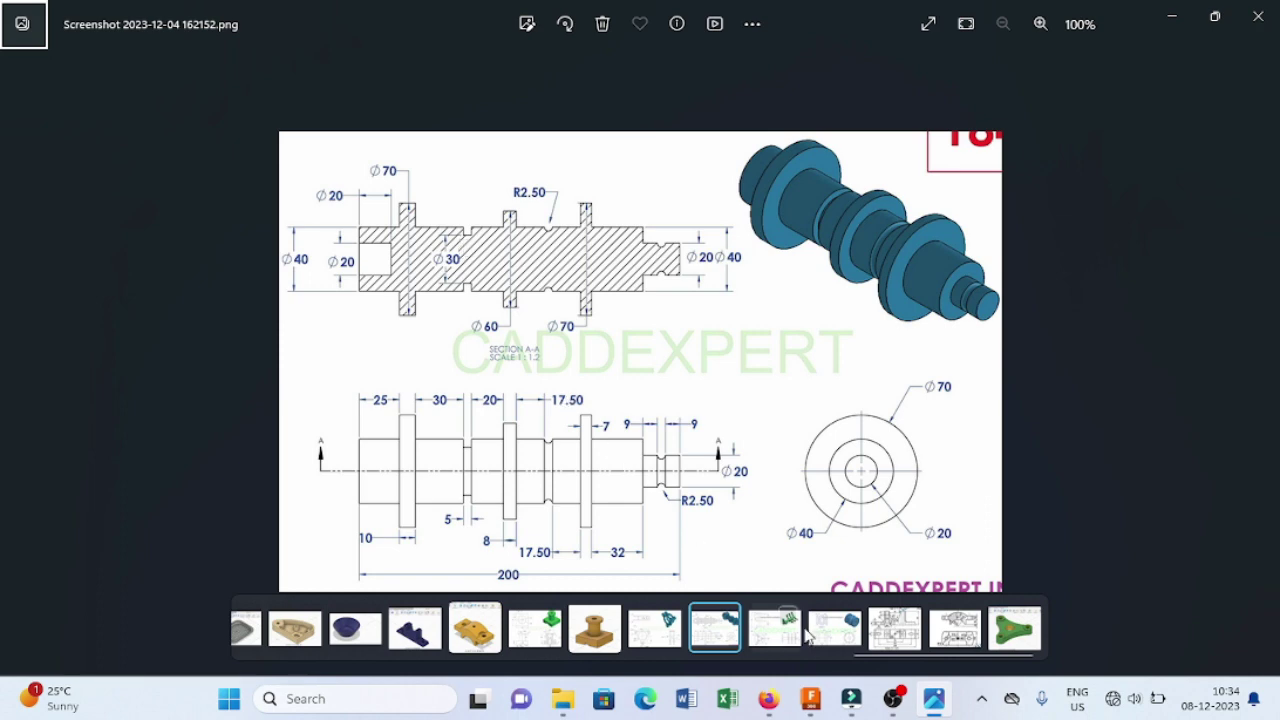
click(934, 704)
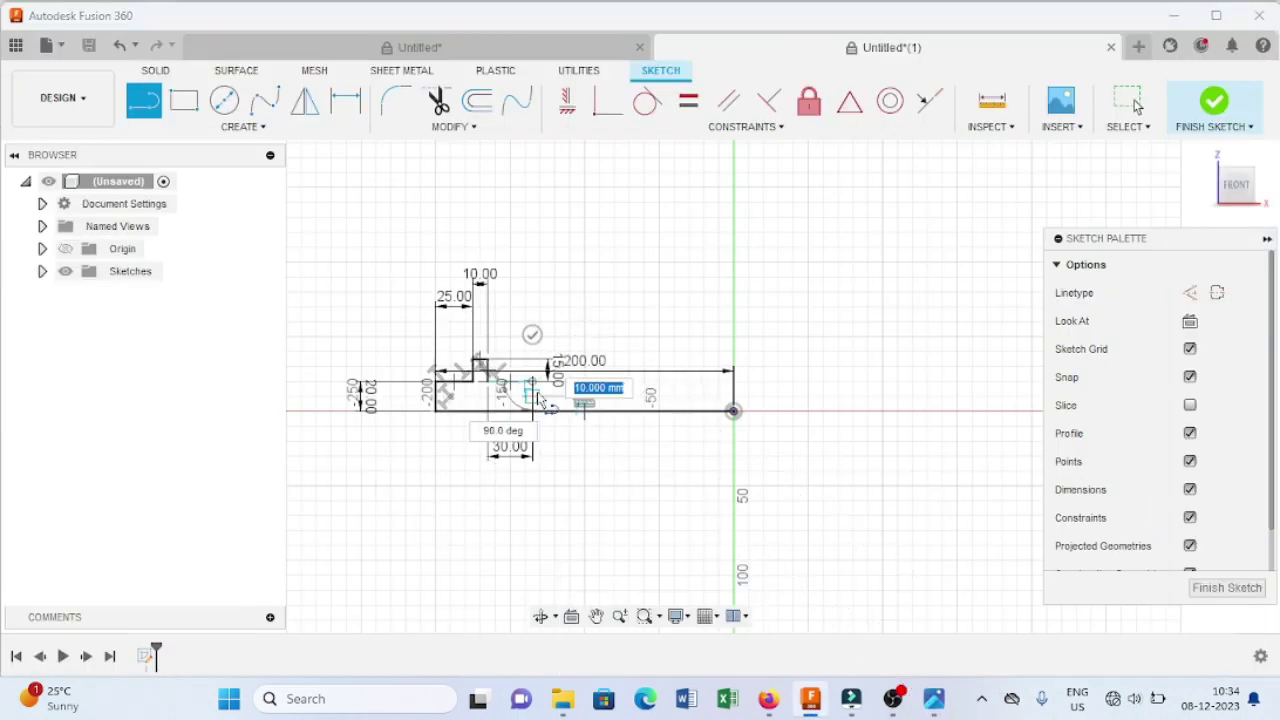
text(5)
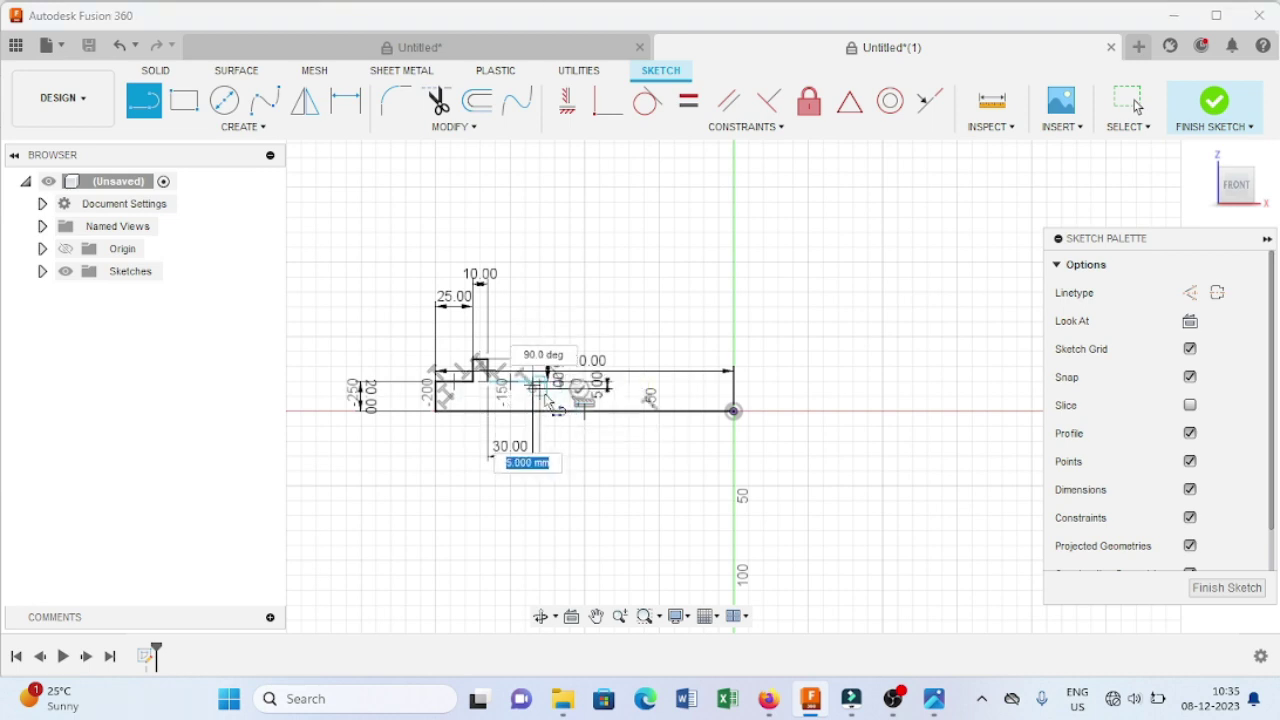
Step: Draw a 5 mm horizontal line for the groove's bottom and close its other side up to the 40 mm shaft diameter level
text(5)
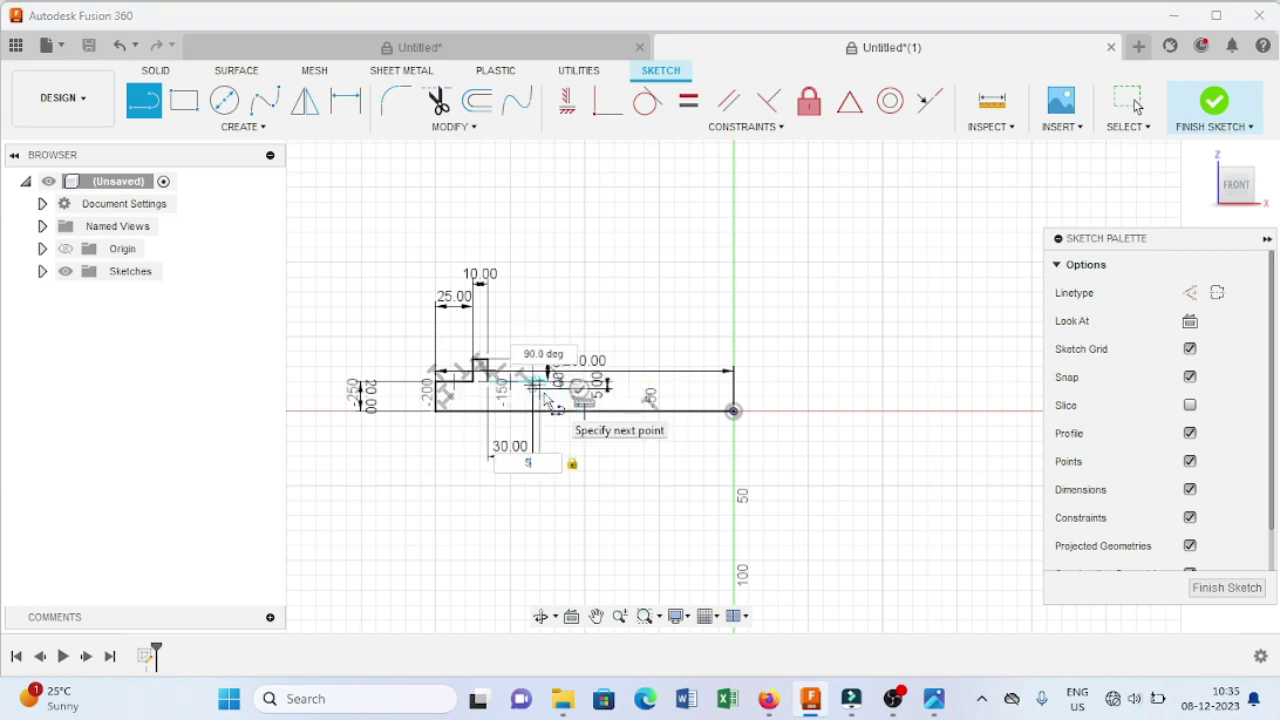
scroll(545, 398, up, 5)
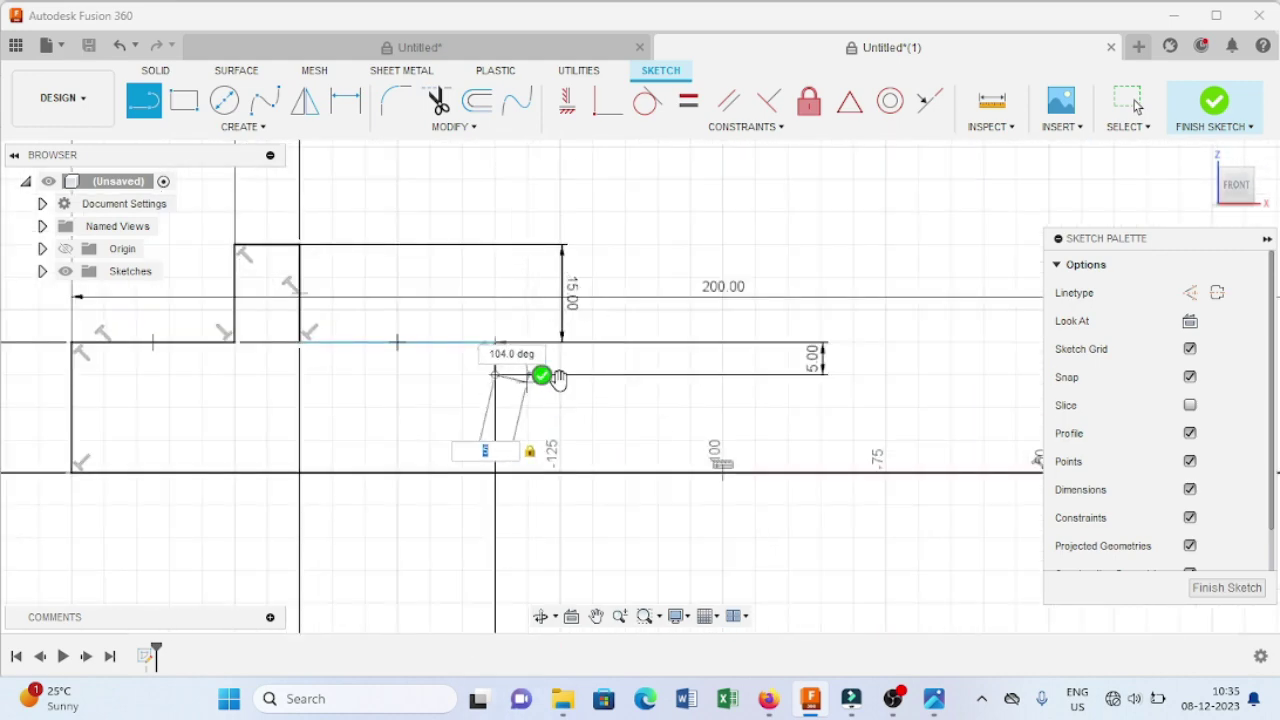
click(578, 392)
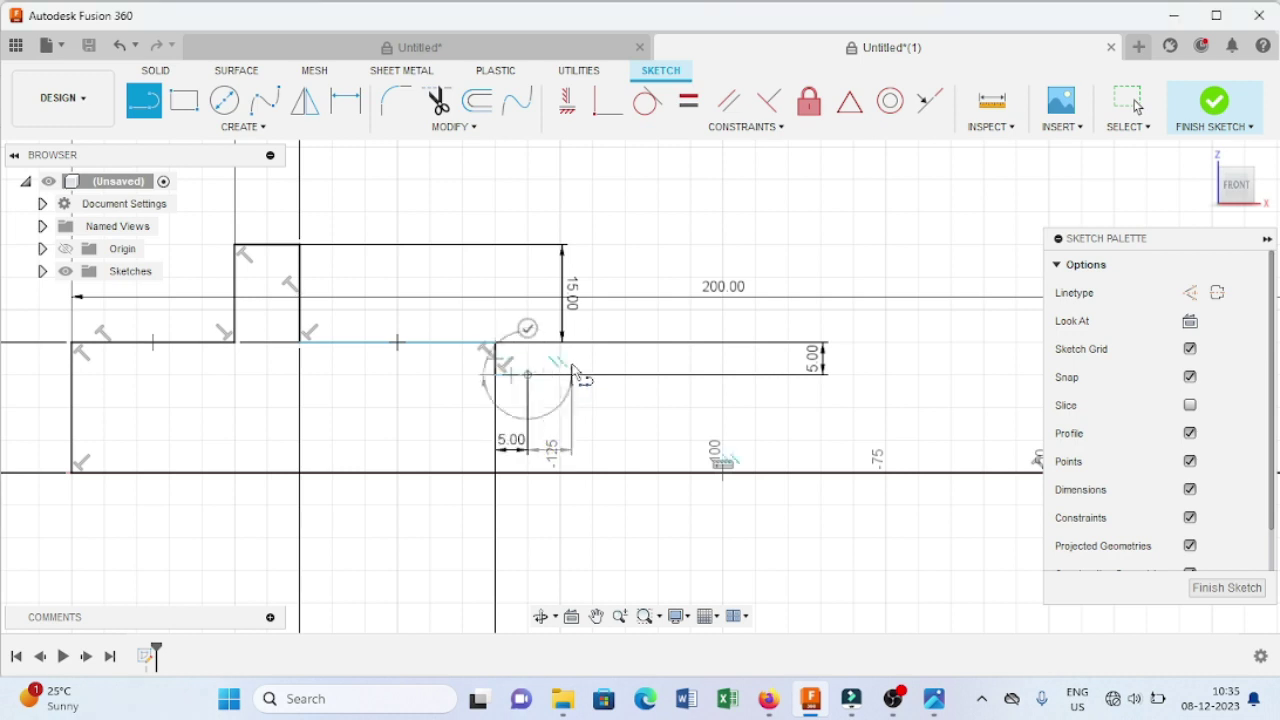
click(528, 345)
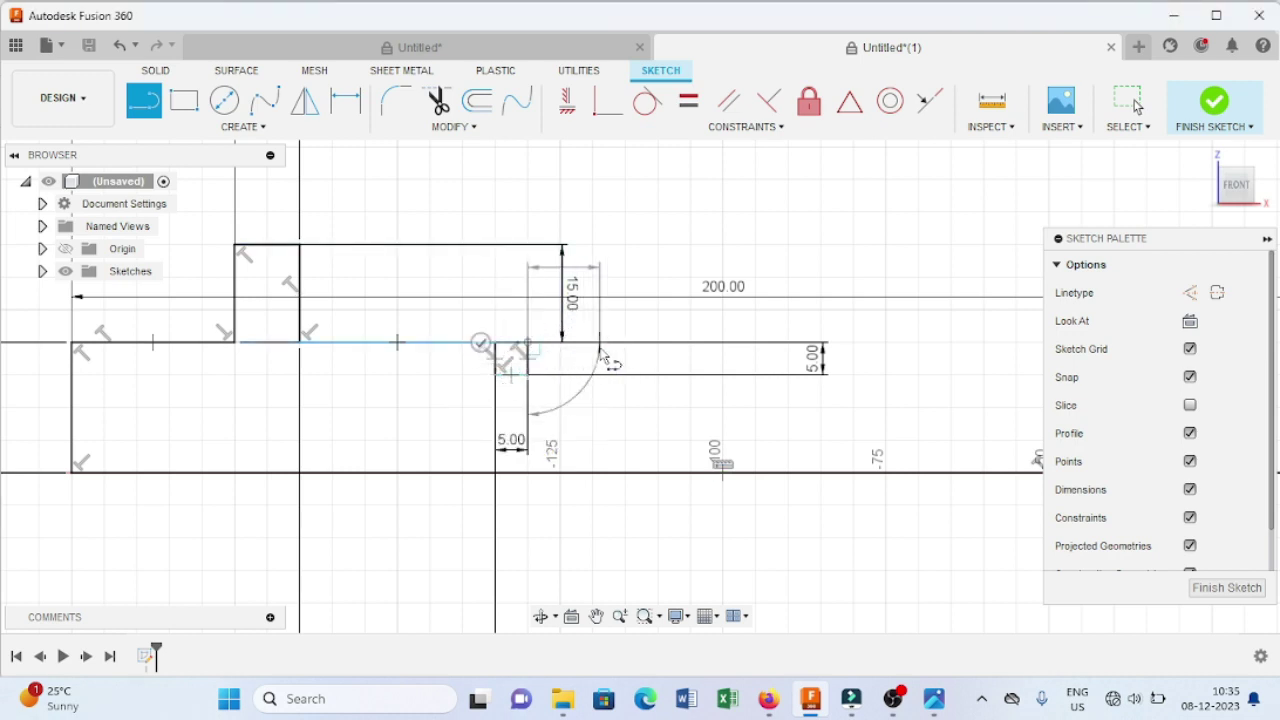
Step: Check the spacing between the groove and the second collar in the drawing and draw a 20 mm horizontal line
key(alt+Tab)
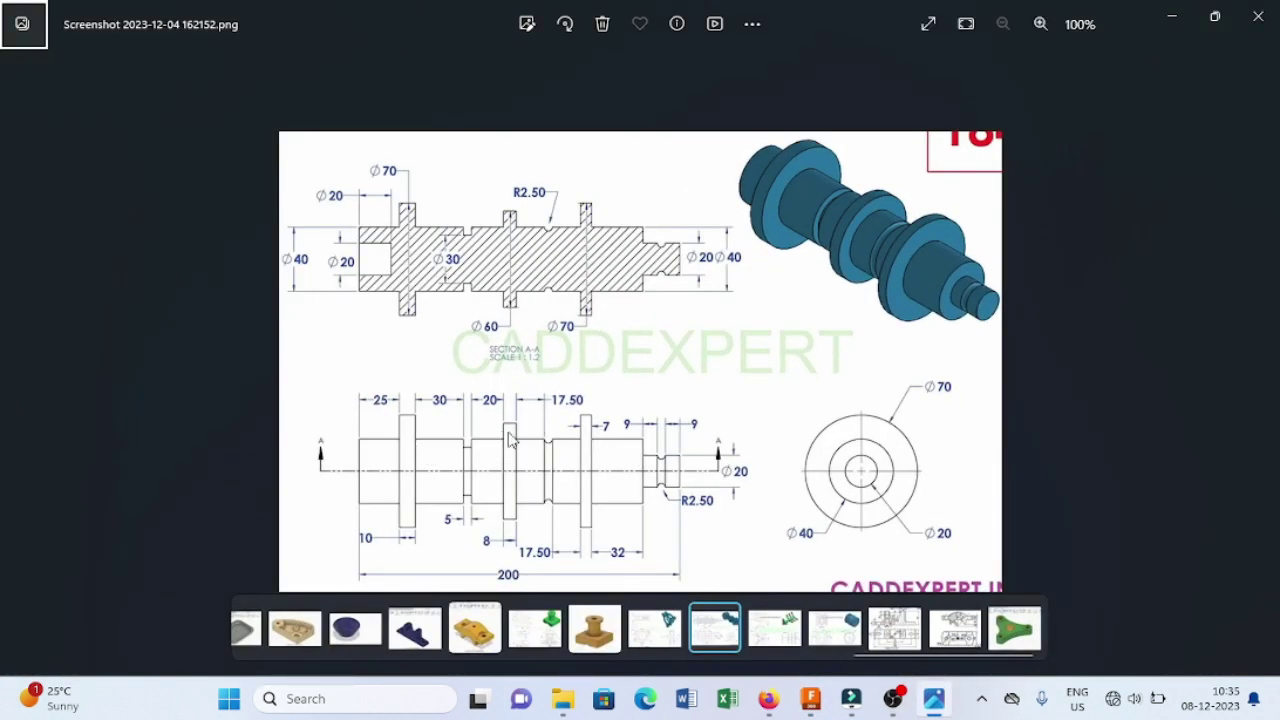
click(934, 702)
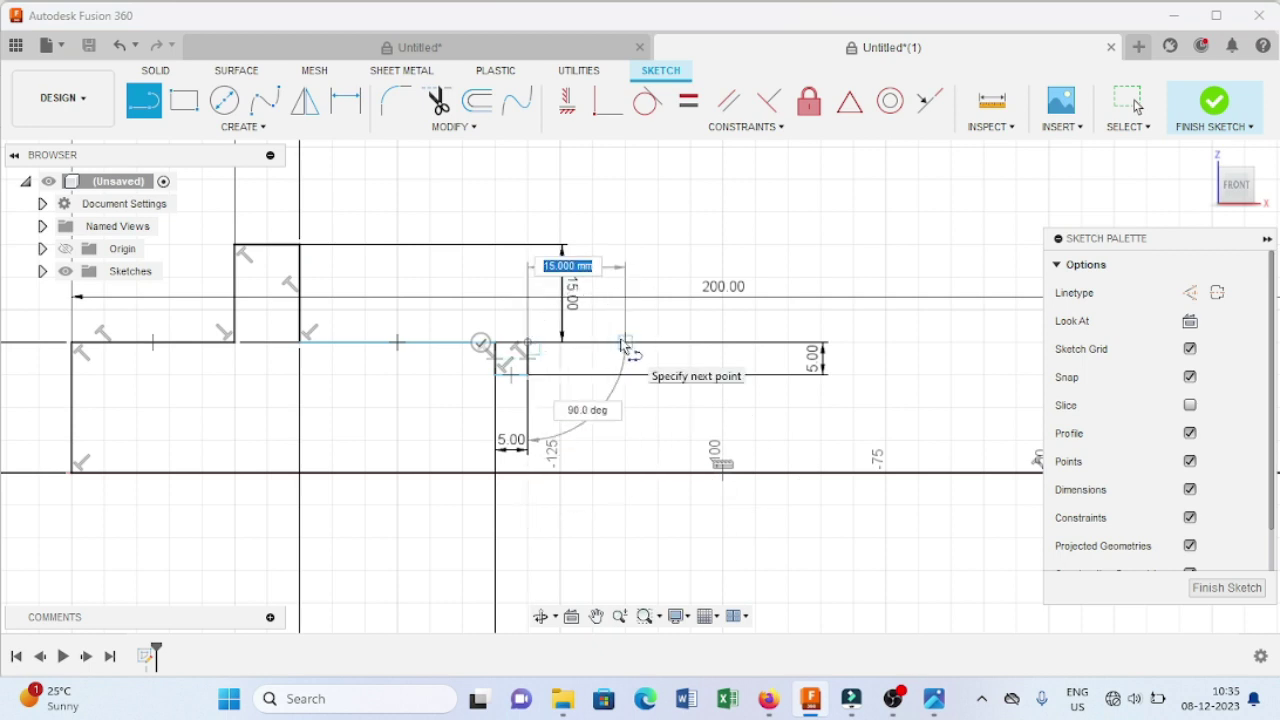
text(20)
key(Tab)
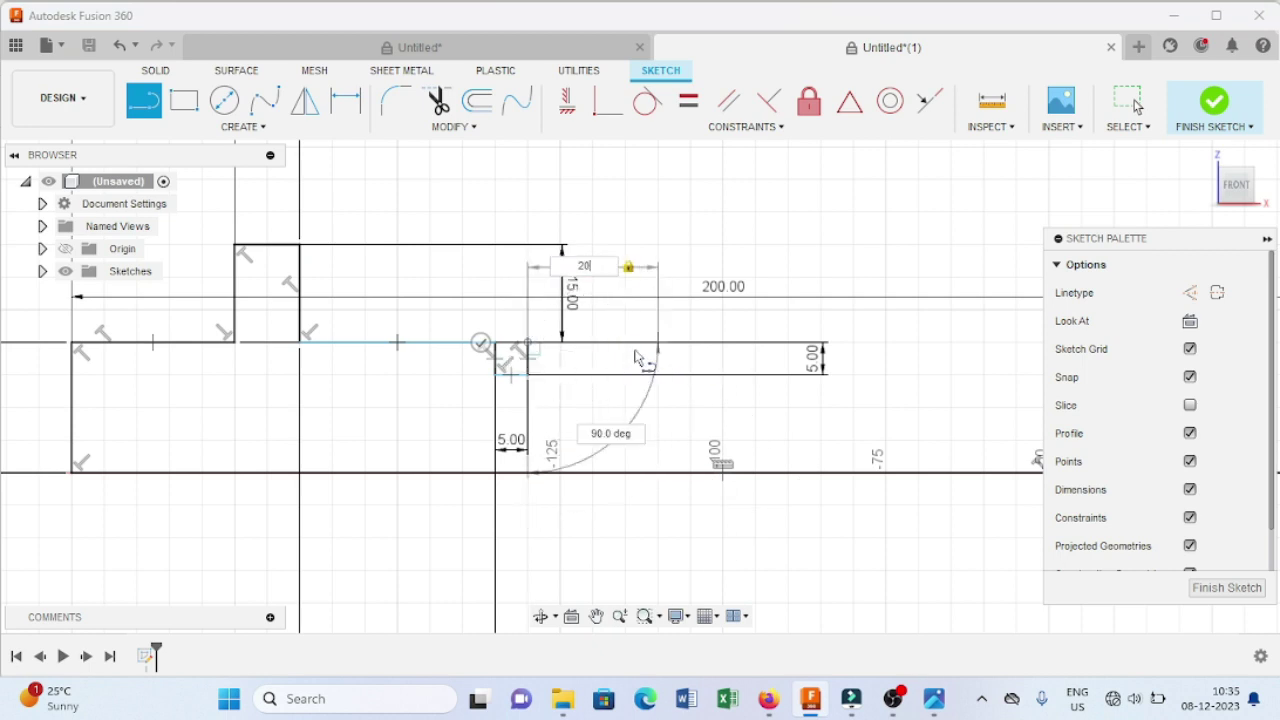
click(676, 355)
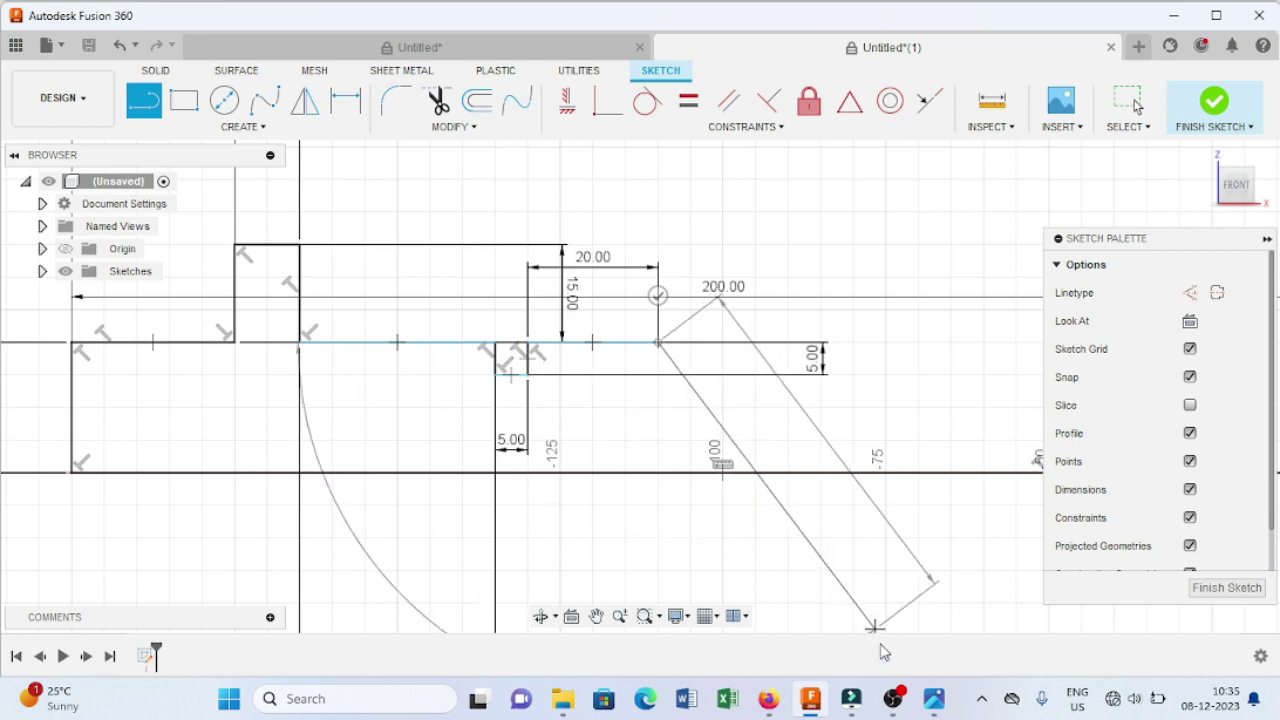
Step: Check the second collar's diameter in the drawing and draw a 10 mm vertical line upward for its side
click(935, 700)
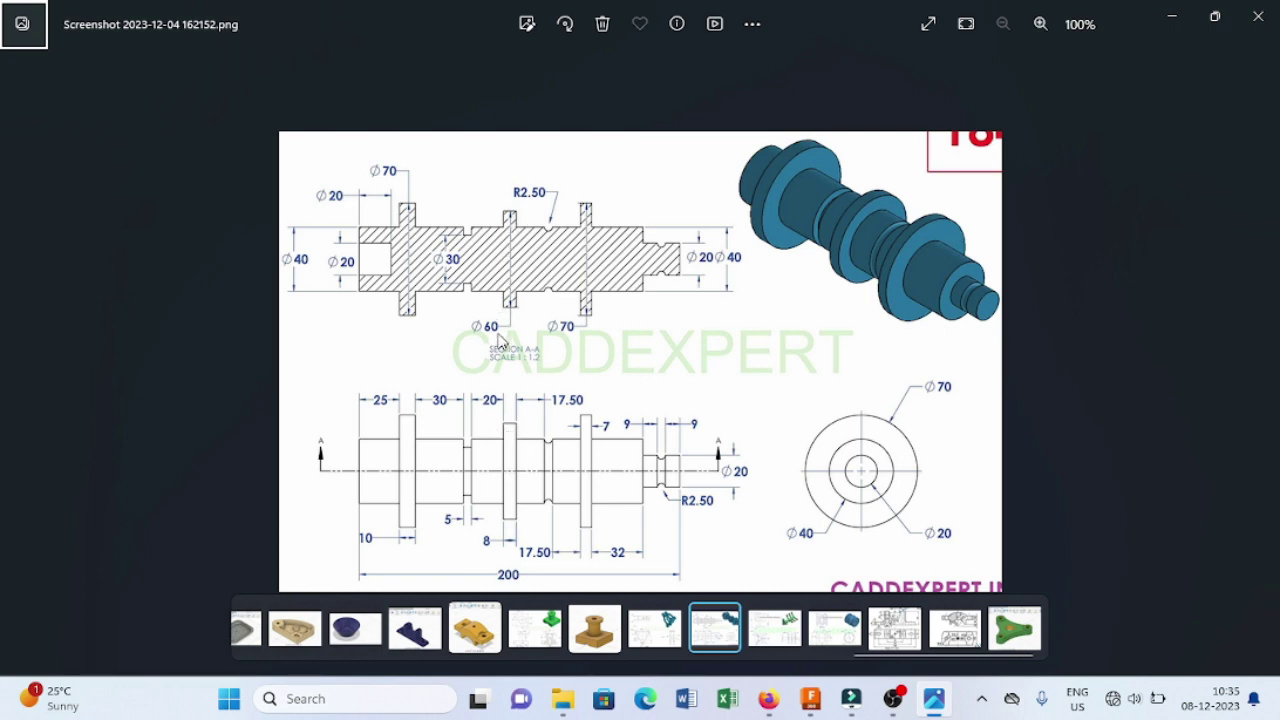
click(941, 705)
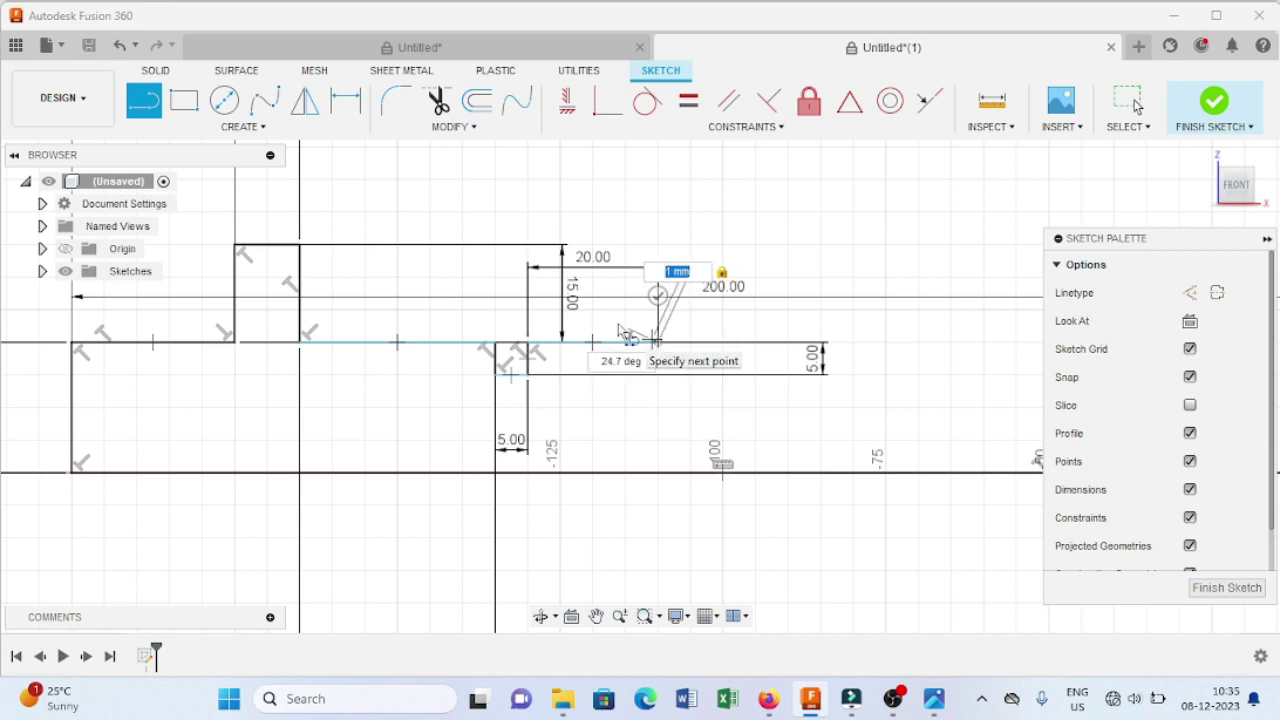
text(0)
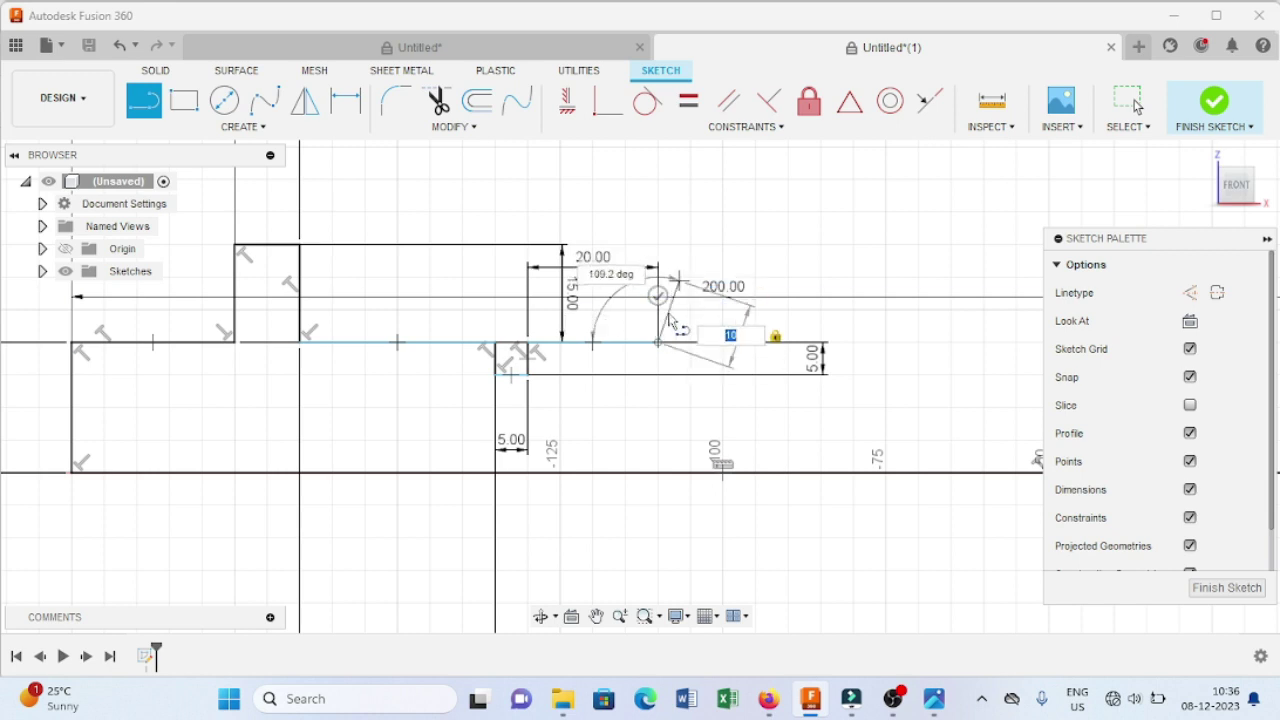
click(658, 318)
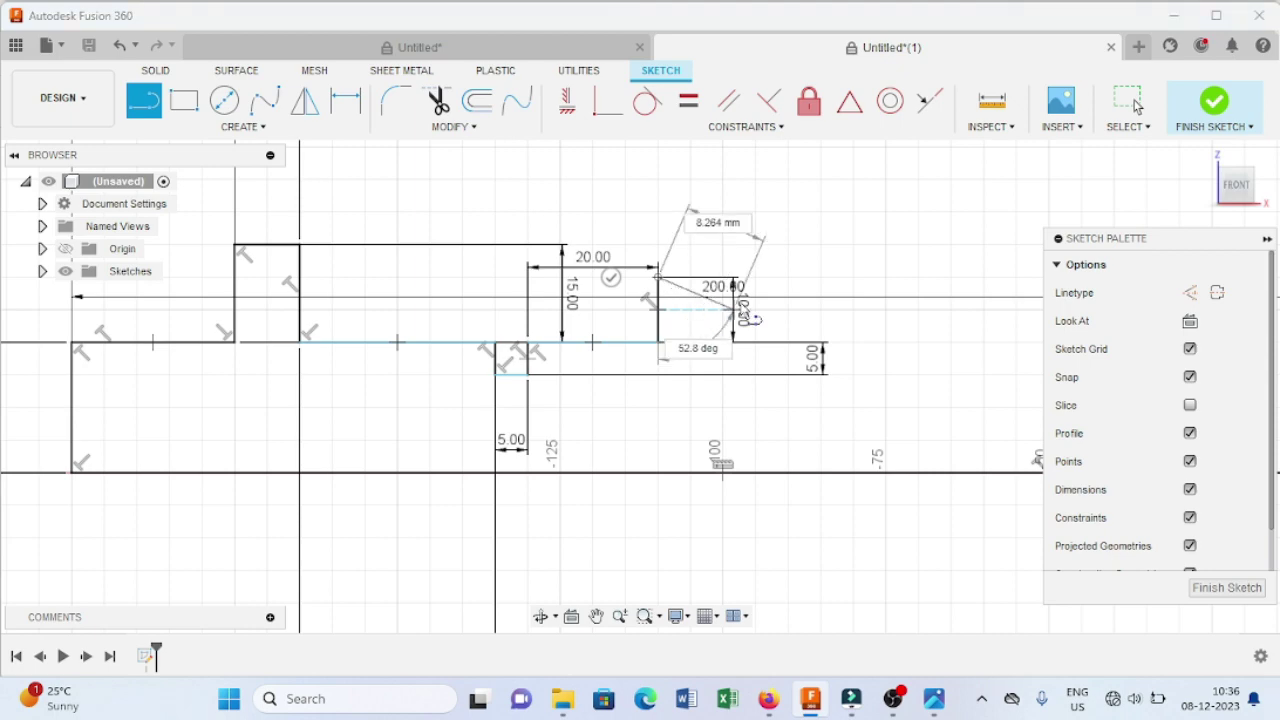
Step: Check the second collar's width in the drawing and draw an 8 mm horizontal line across its top
click(934, 700)
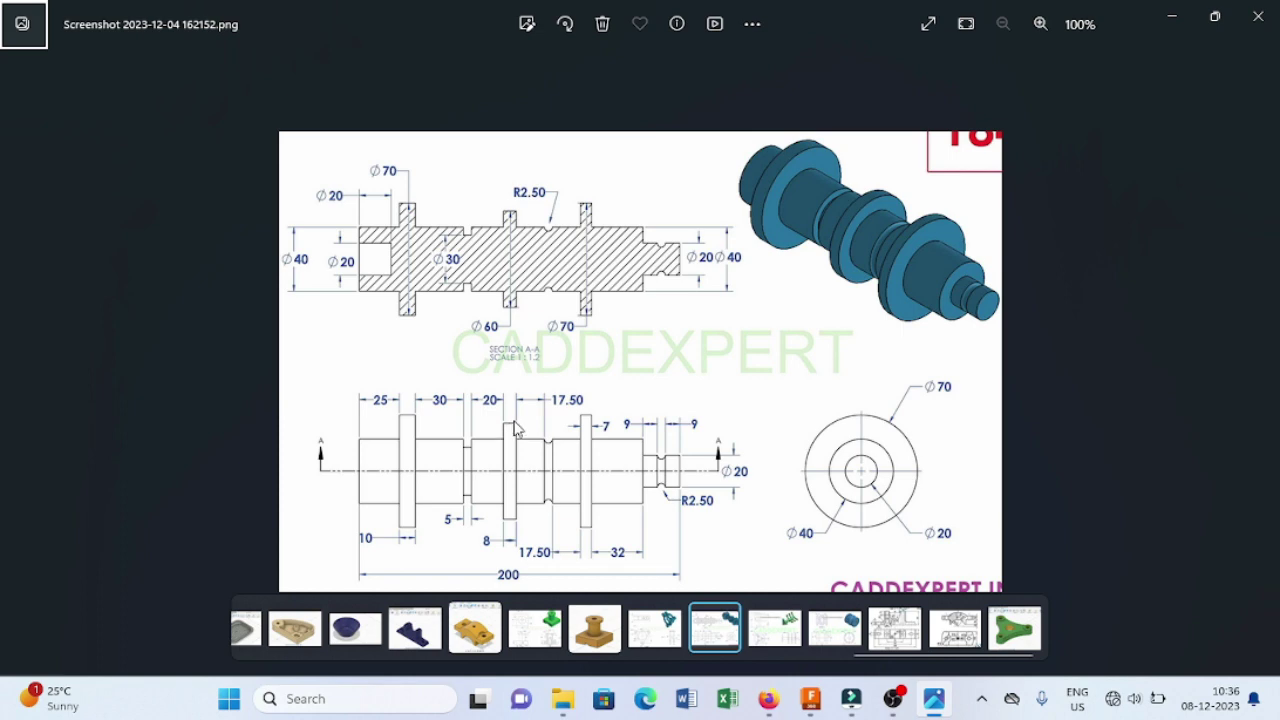
click(934, 698)
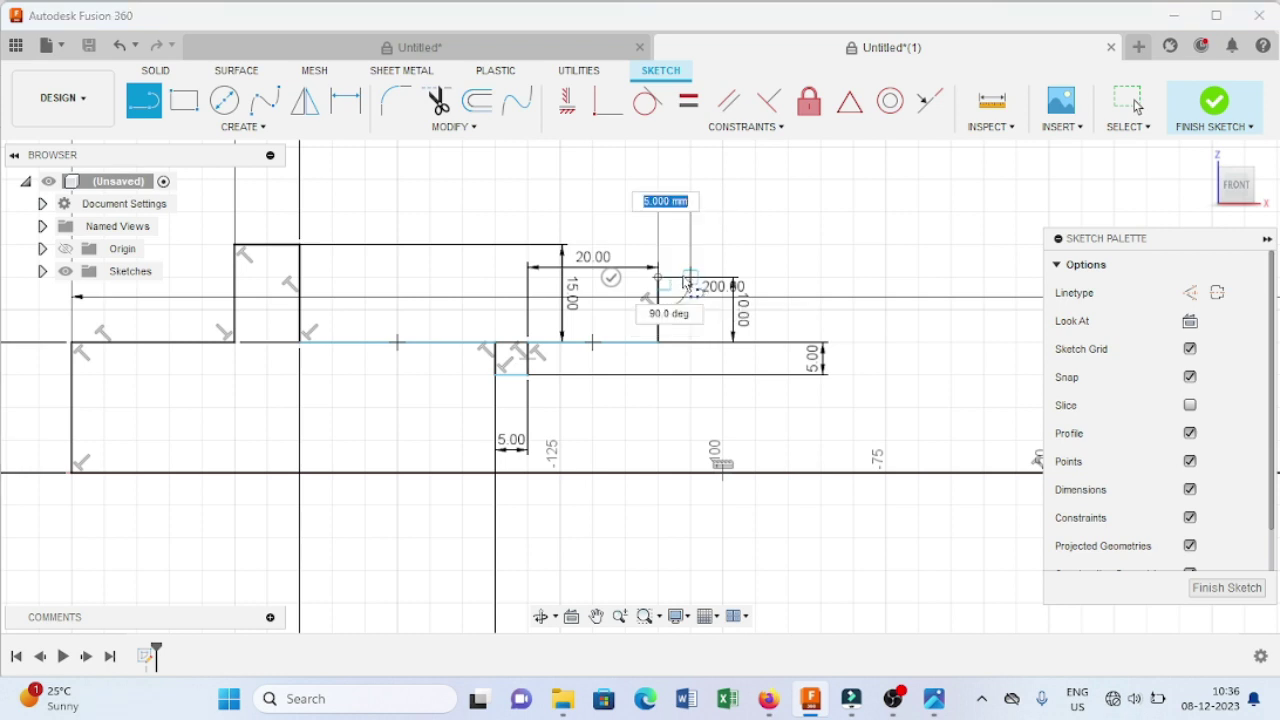
text(8)
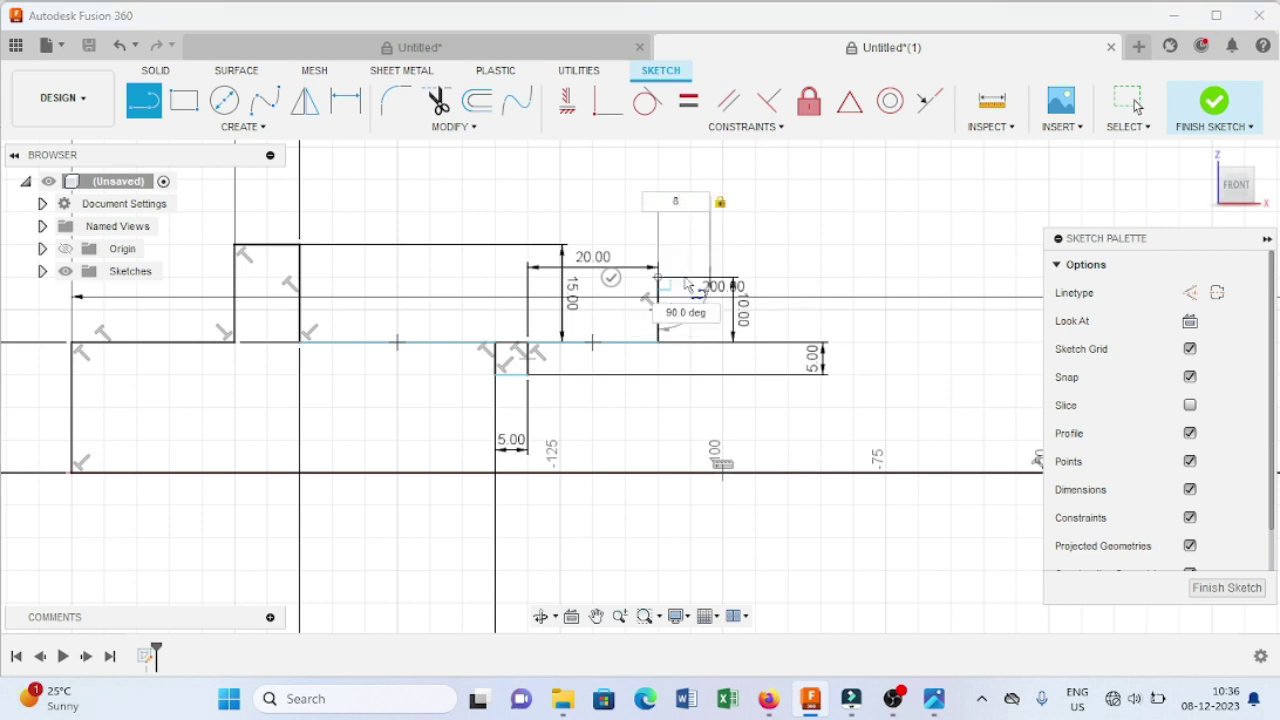
key(Return)
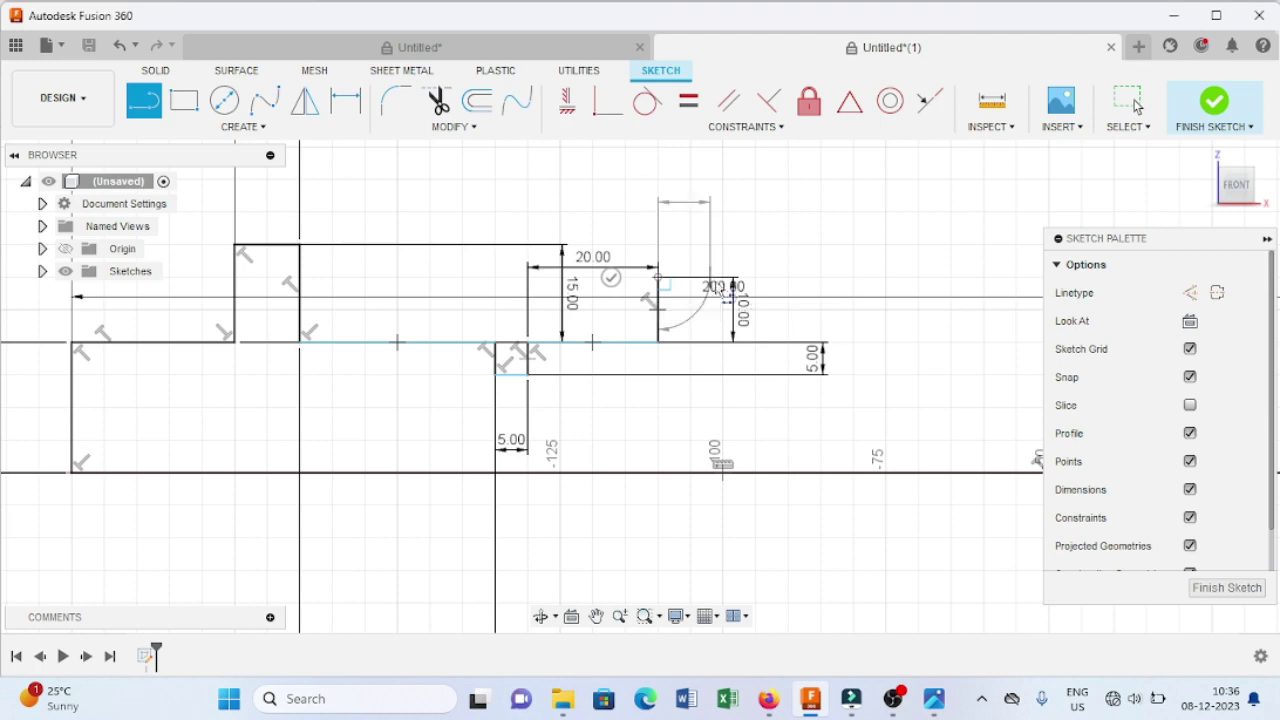
Step: Close the second collar's other side down to the shaft level and add the 17.5 mm horizontal line given in the drawing
click(934, 698)
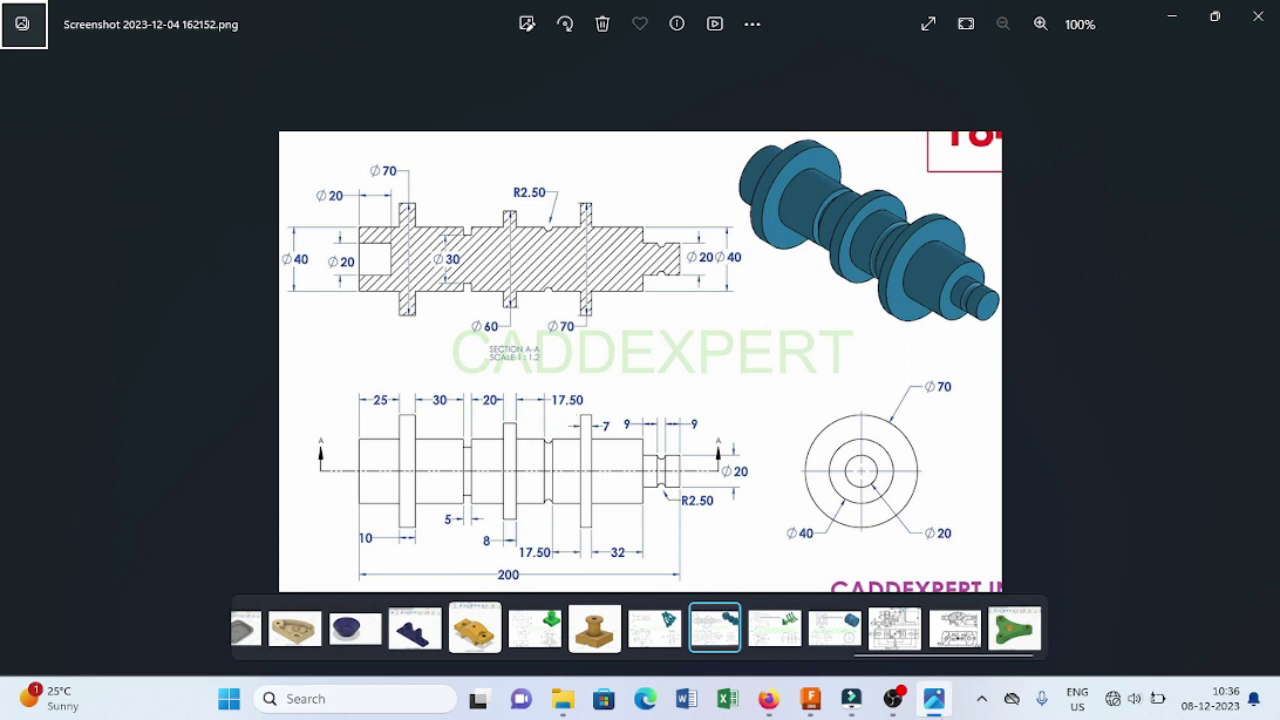
click(810, 698)
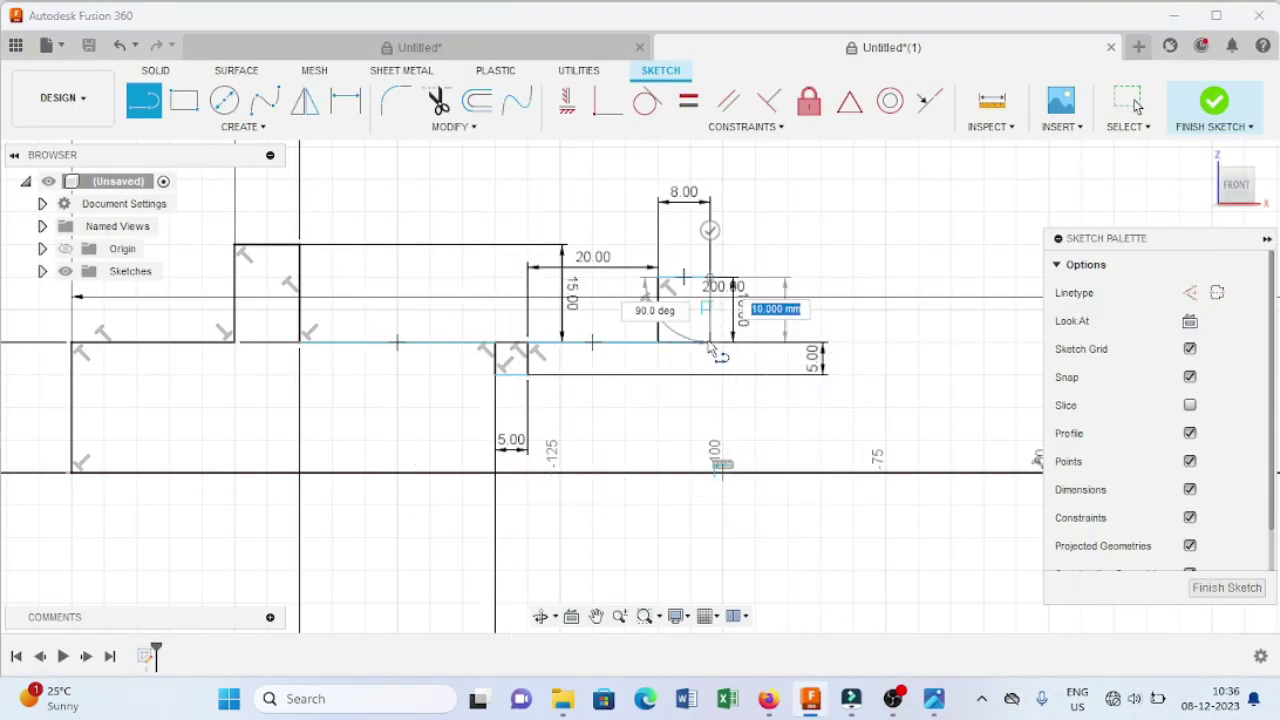
click(709, 342)
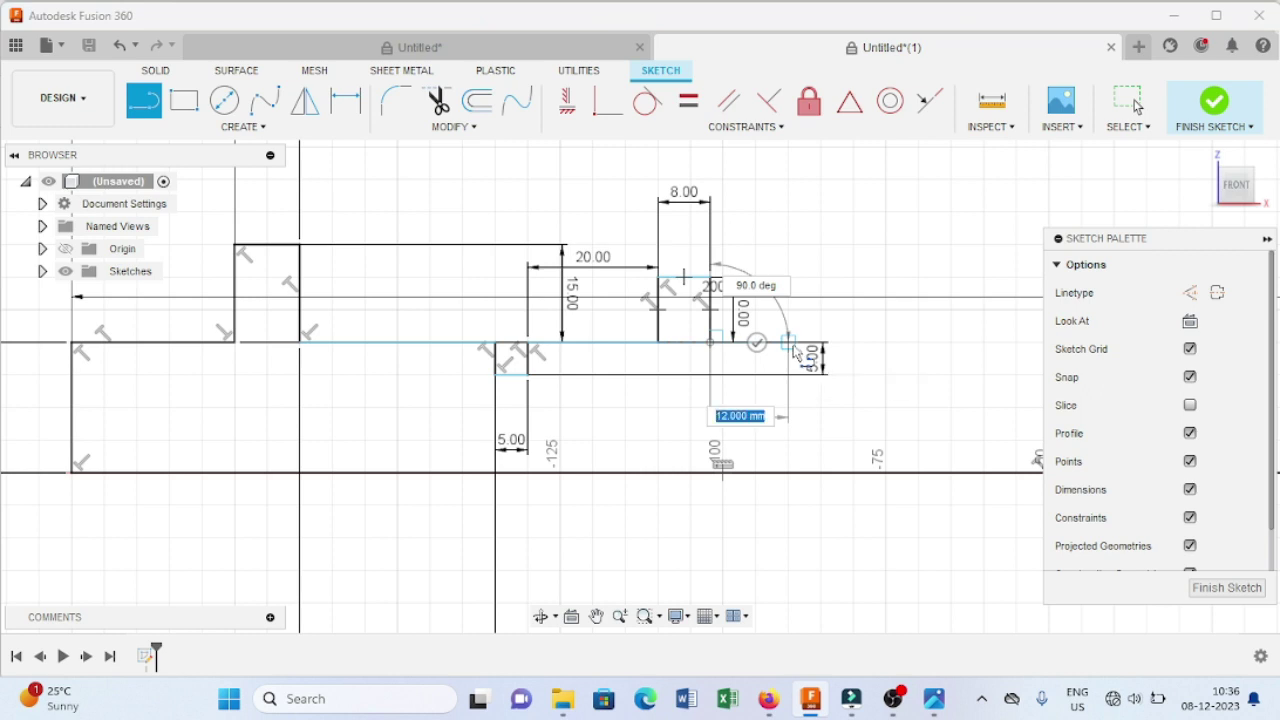
text(17.)
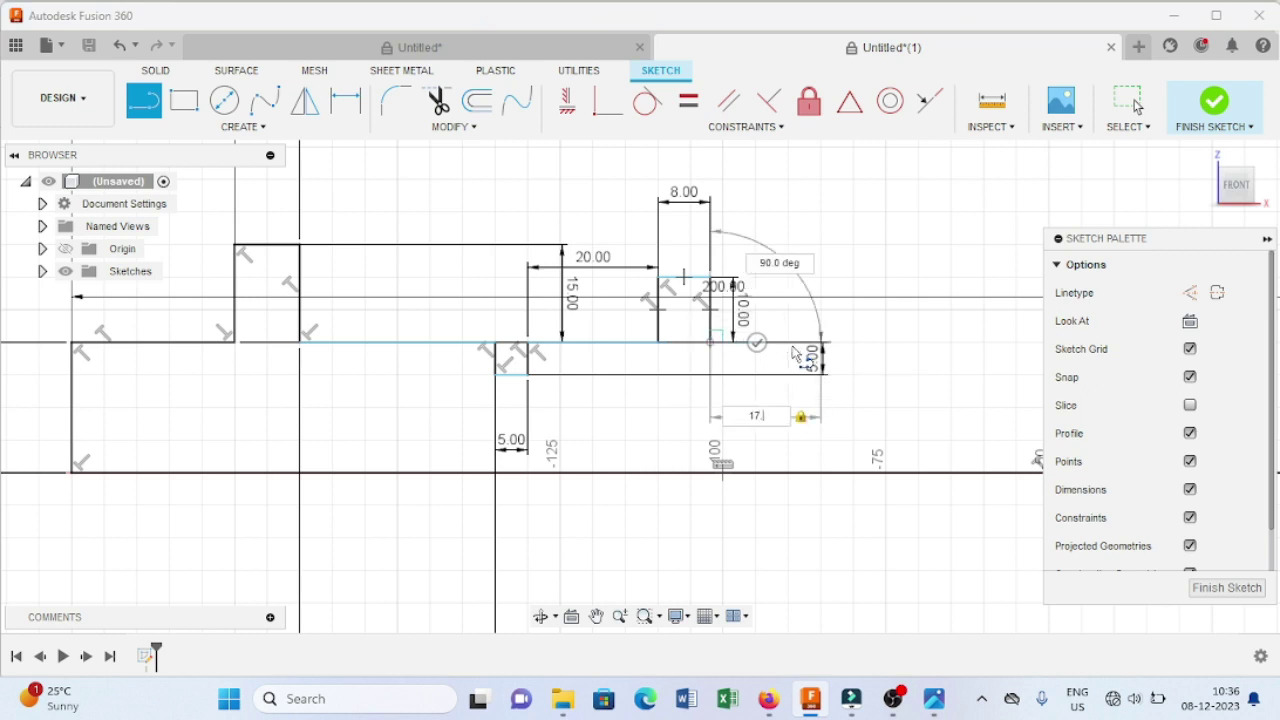
text(5)
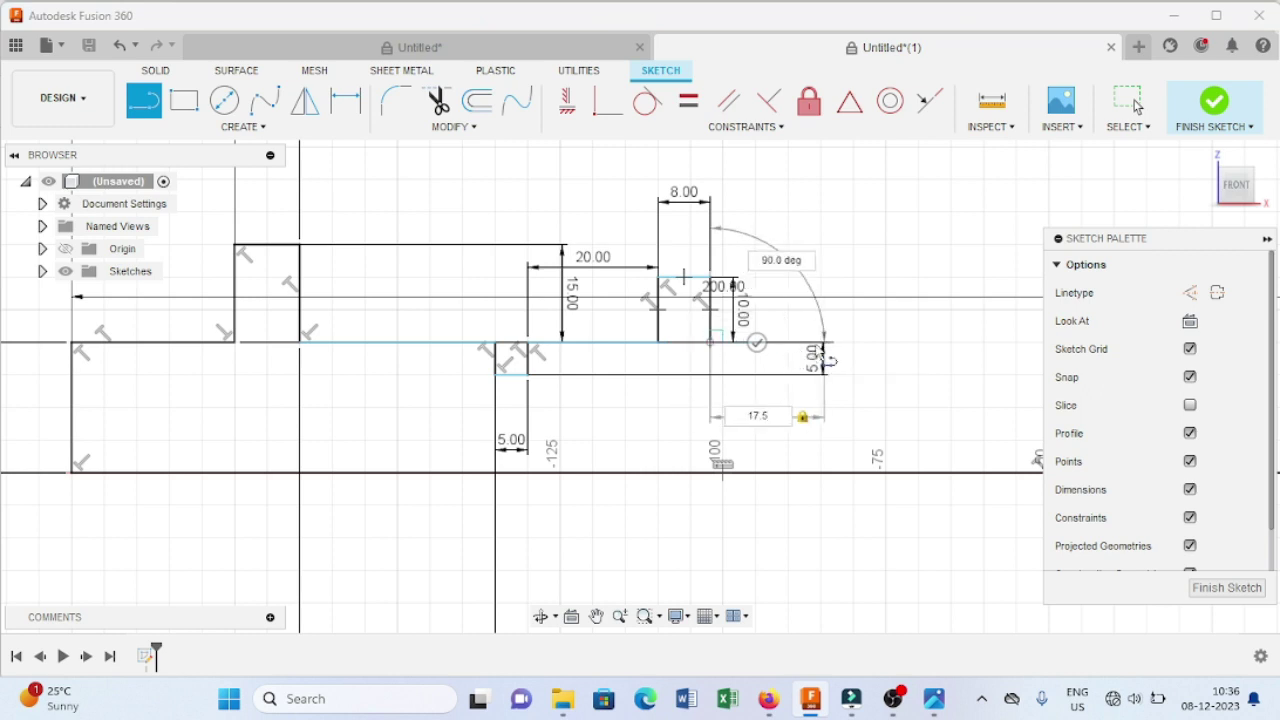
key(Return)
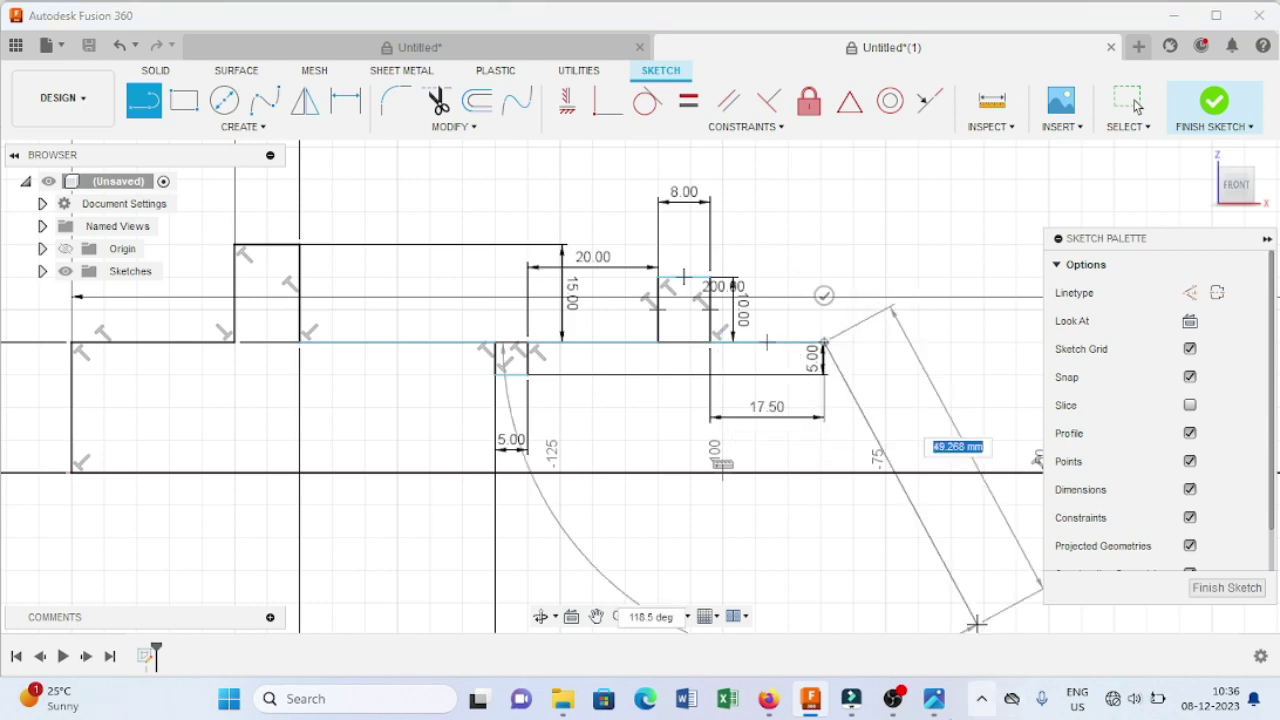
Step: Check the R2.50 round groove in the drawing and draw a 5 mm horizontal line across its opening
click(933, 700)
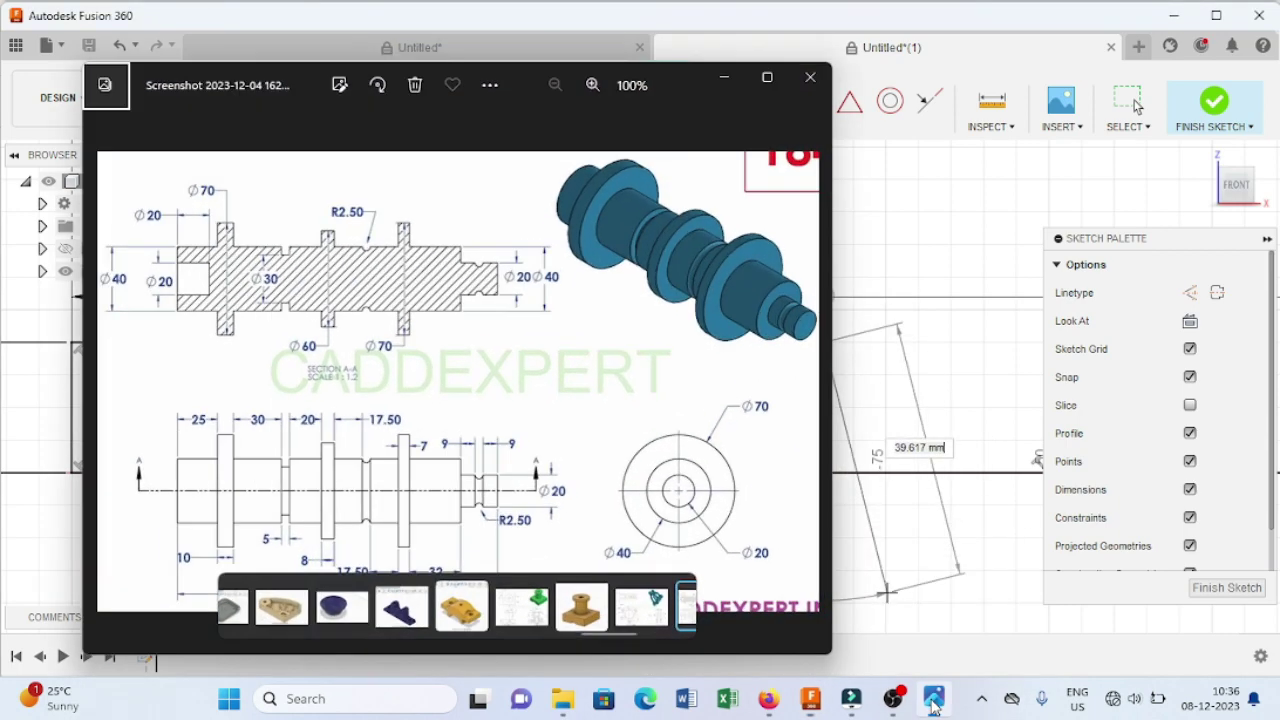
click(767, 79)
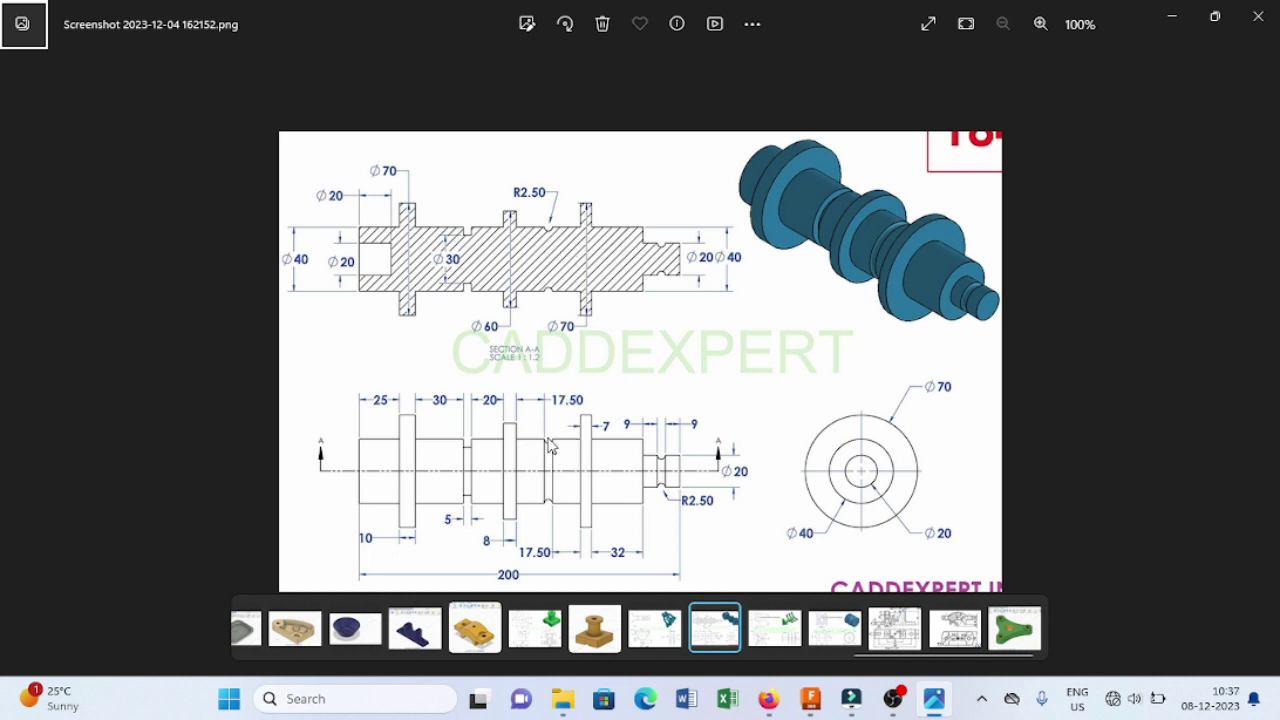
click(933, 699)
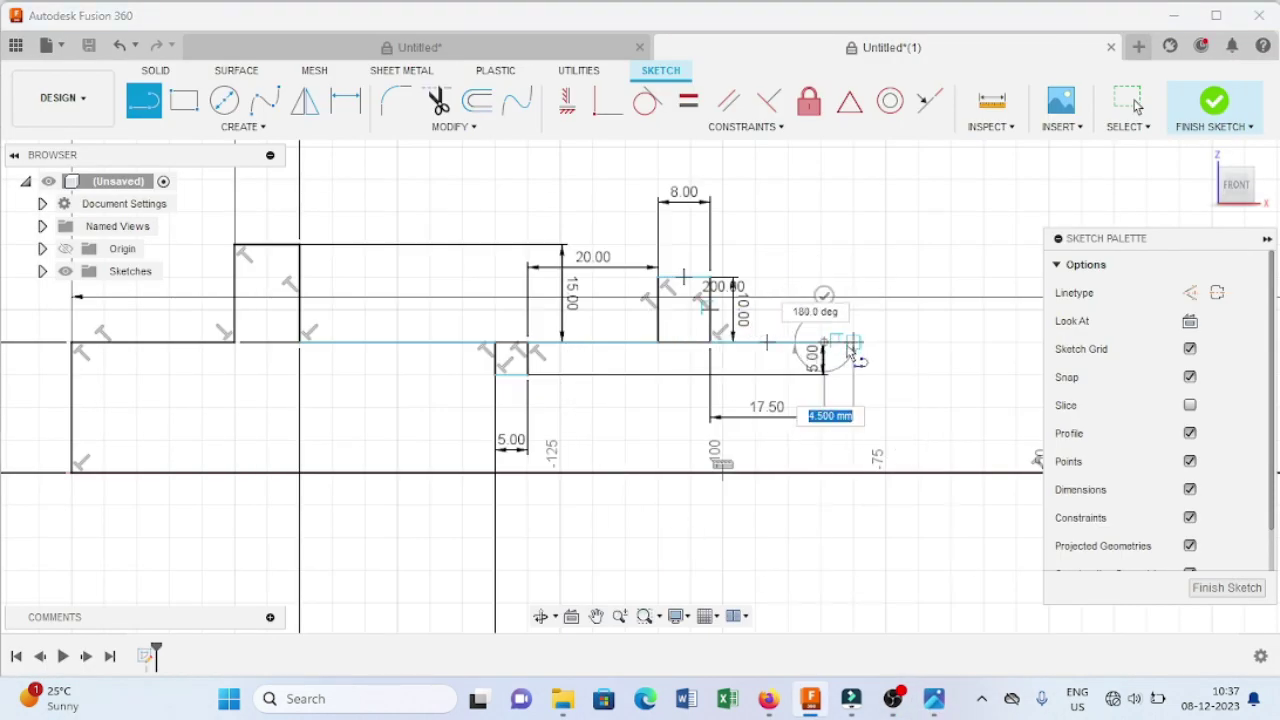
text(5)
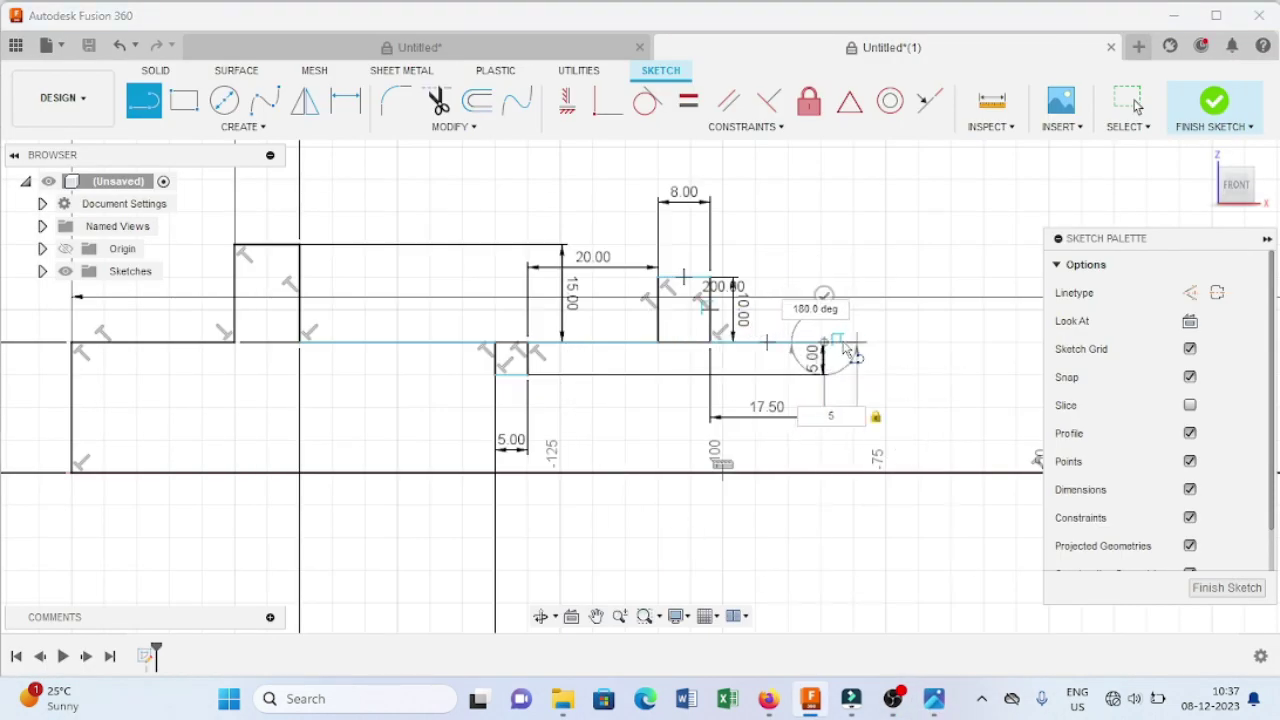
key(Return)
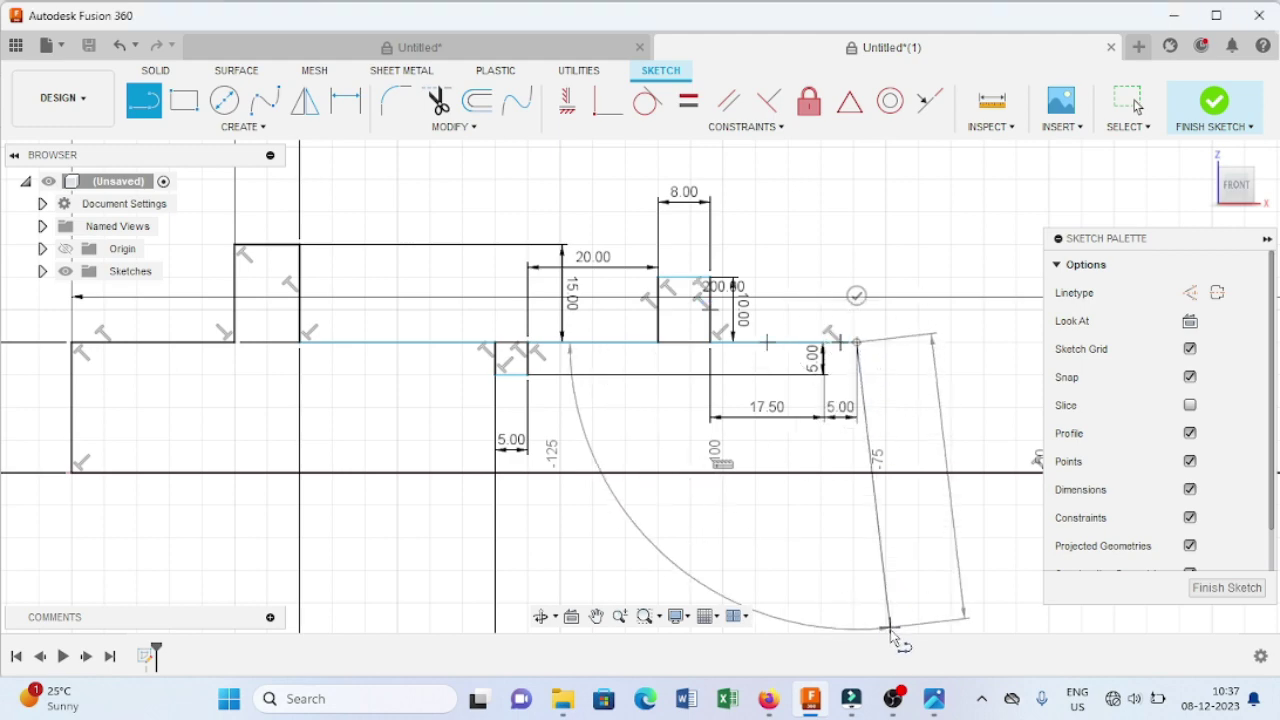
Step: Check the distance from the round groove to the third collar in the drawing and draw a 17.5 mm horizontal line
click(933, 700)
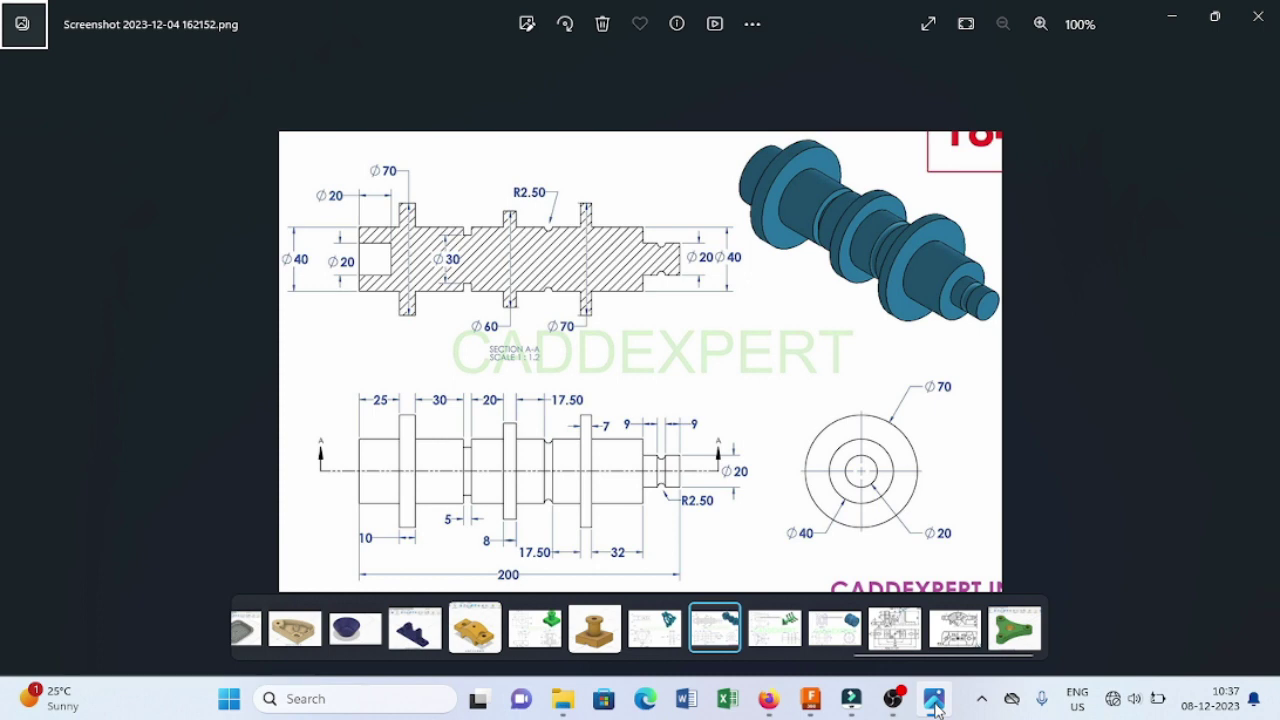
click(932, 698)
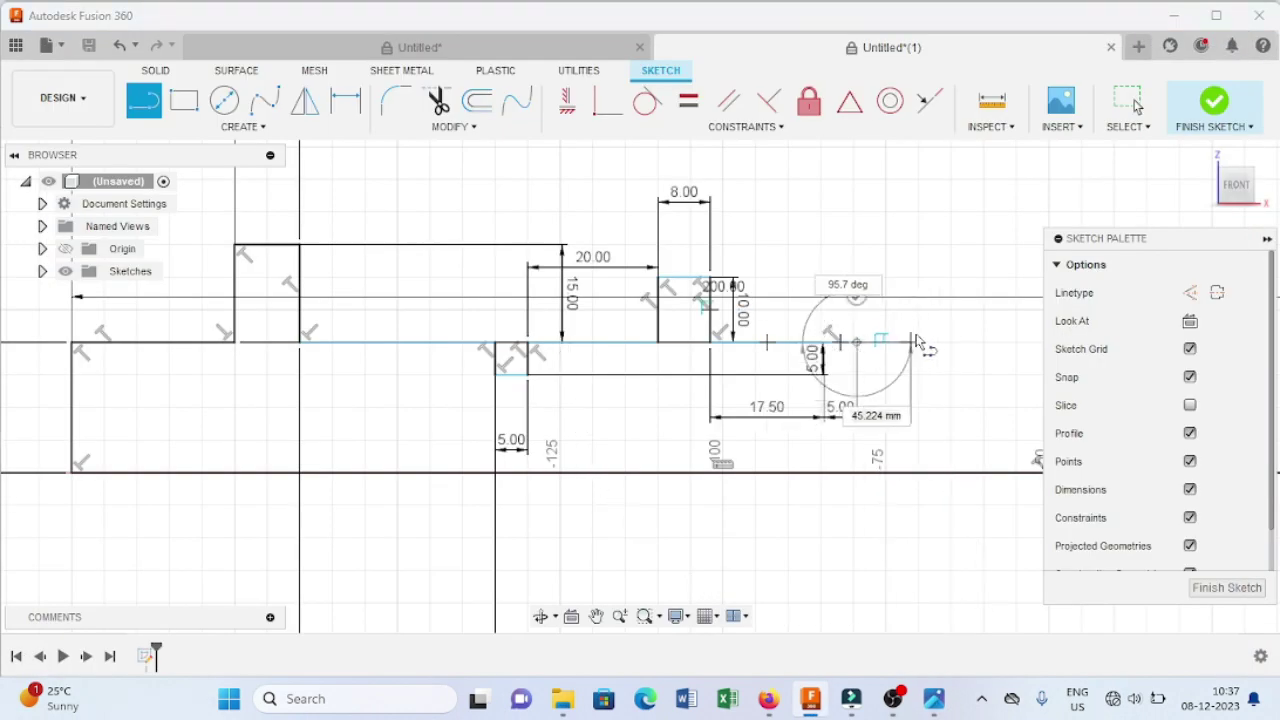
text(1)
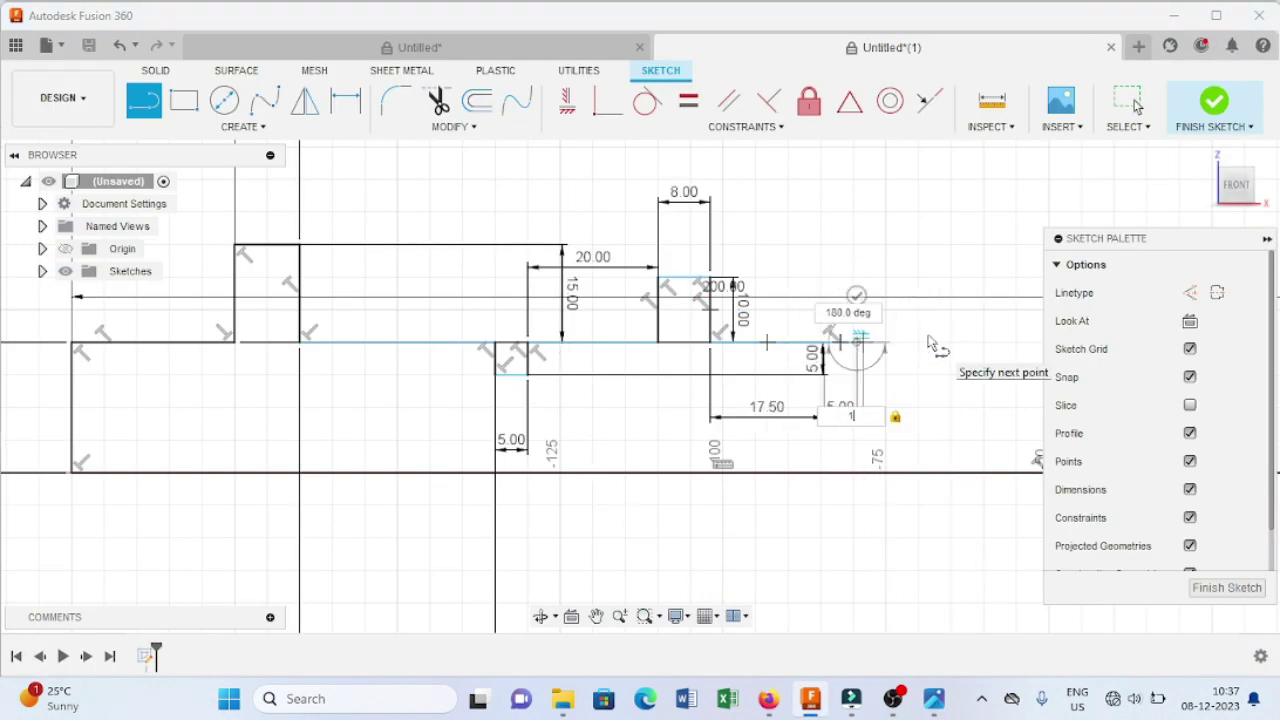
text(7.5)
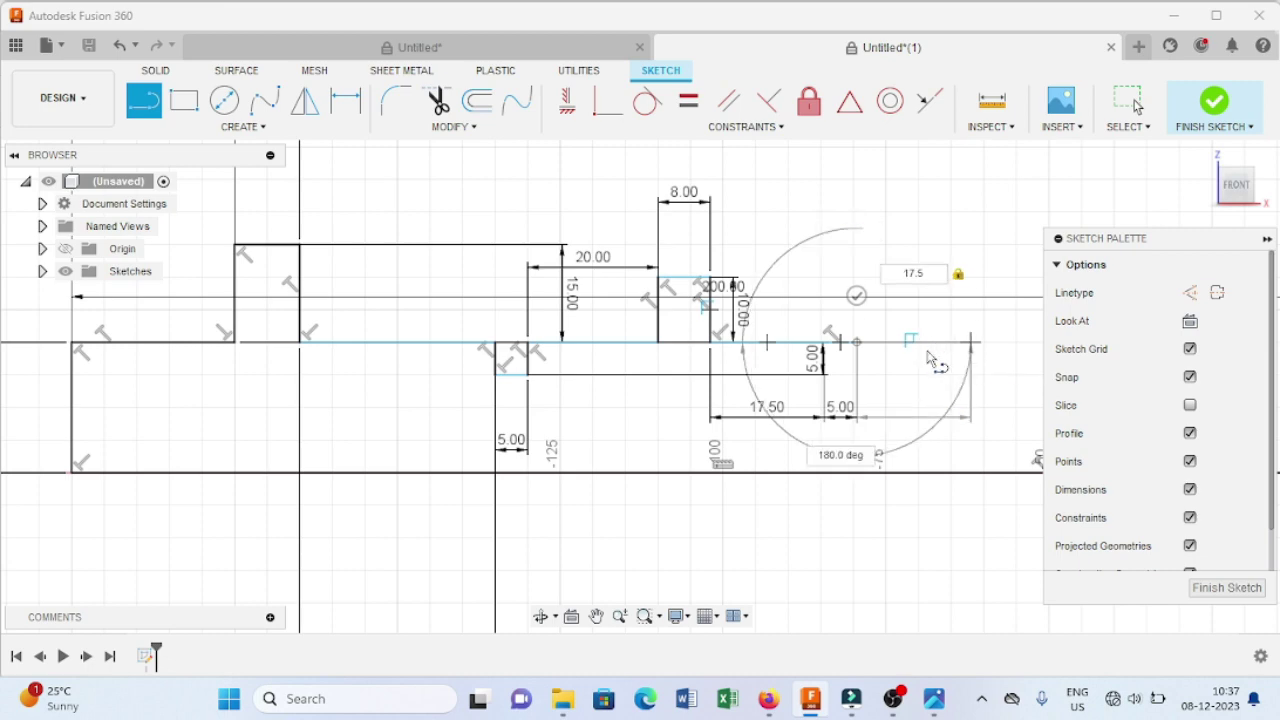
key(Return)
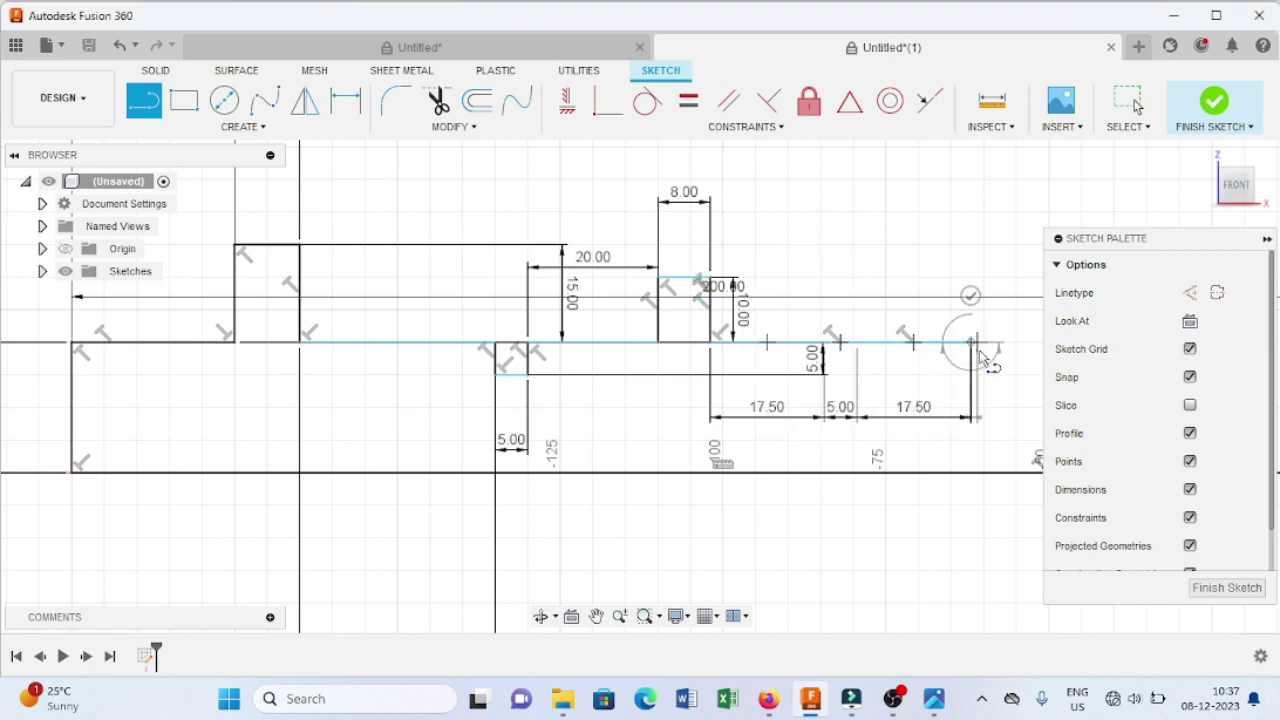
Step: Check the third collar's diameter in the drawing and draw a 15 mm vertical line up from the shaft level
click(934, 698)
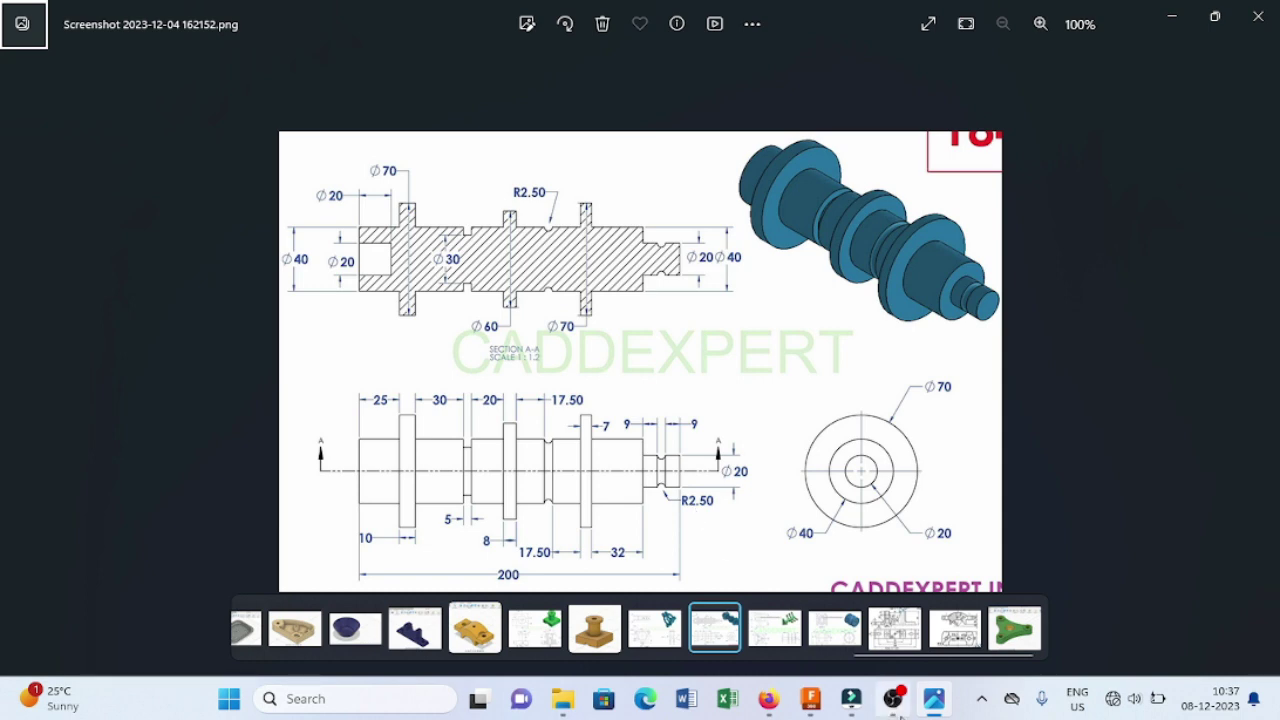
click(934, 698)
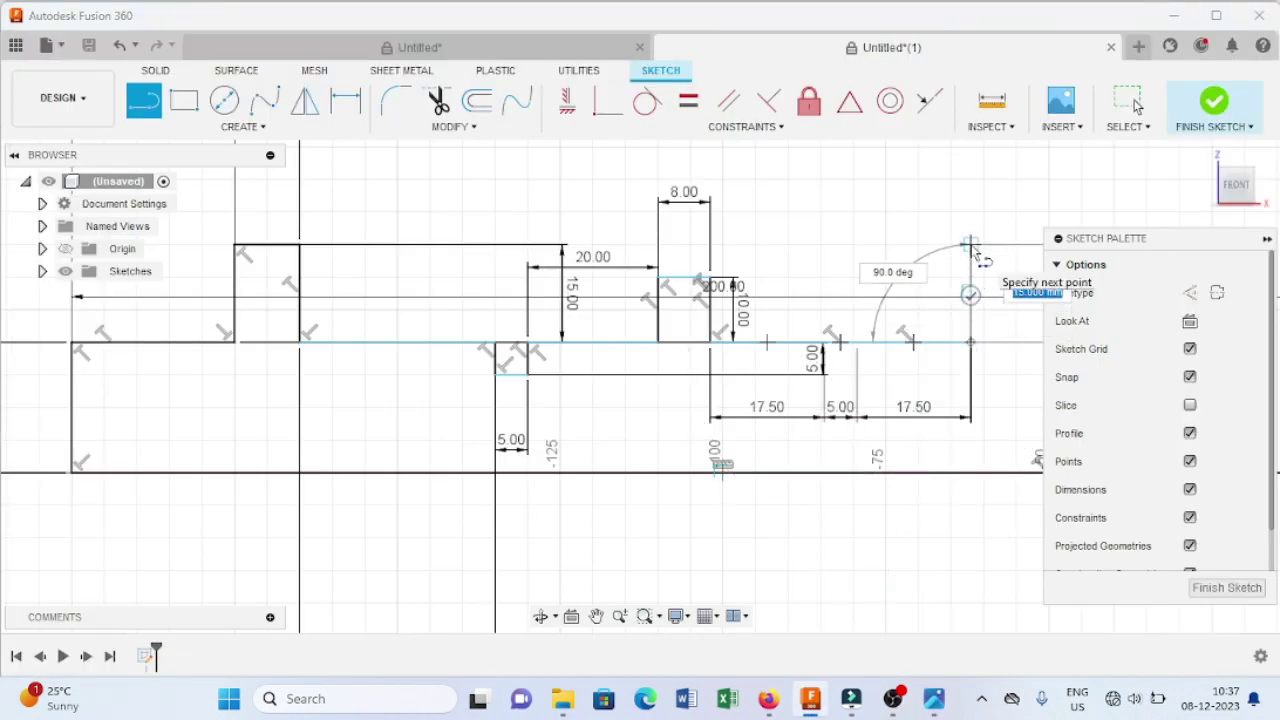
text(15)
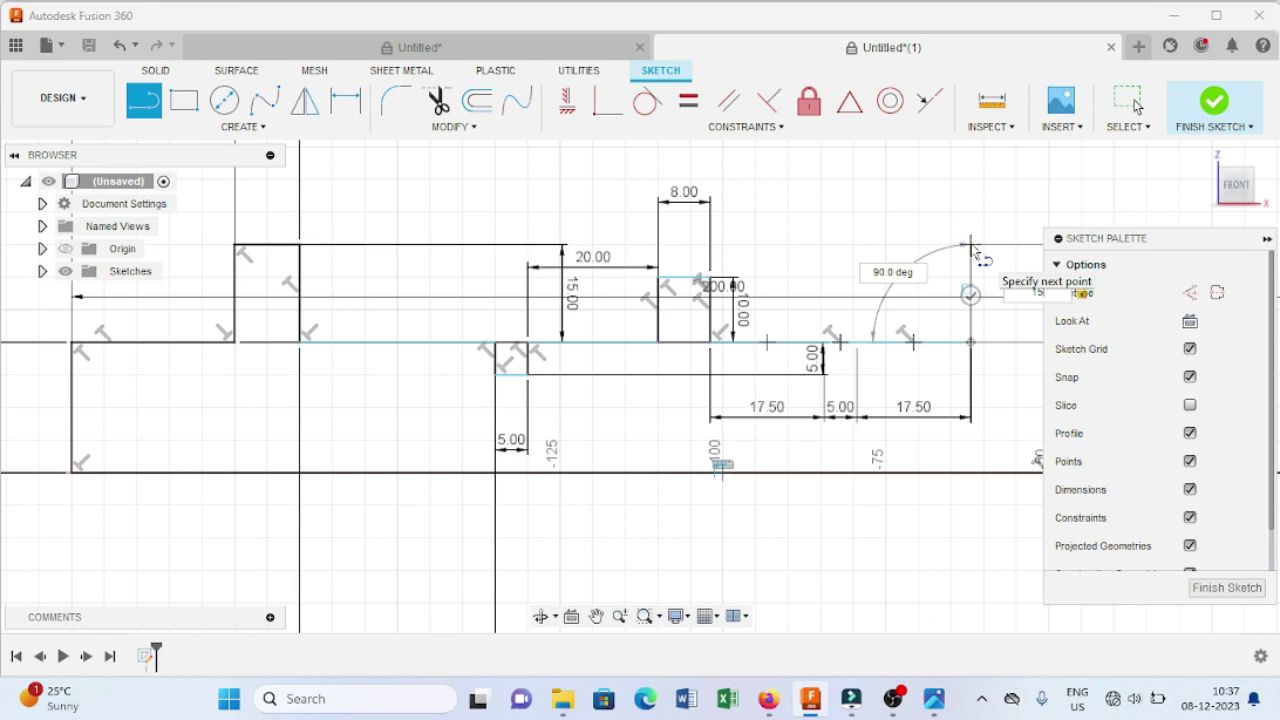
key(Return)
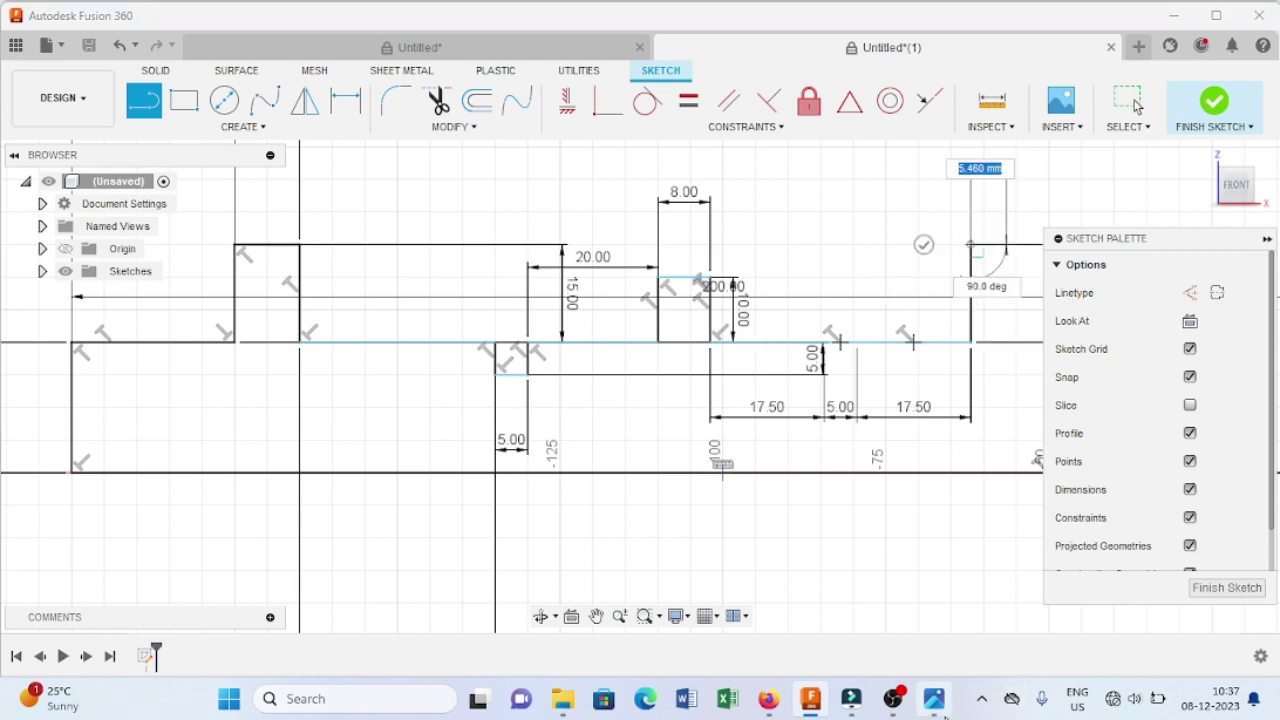
Step: Check the third collar's width in the drawing, draw a 7 mm horizontal line across its top and close its other side down to the shaft level
click(936, 704)
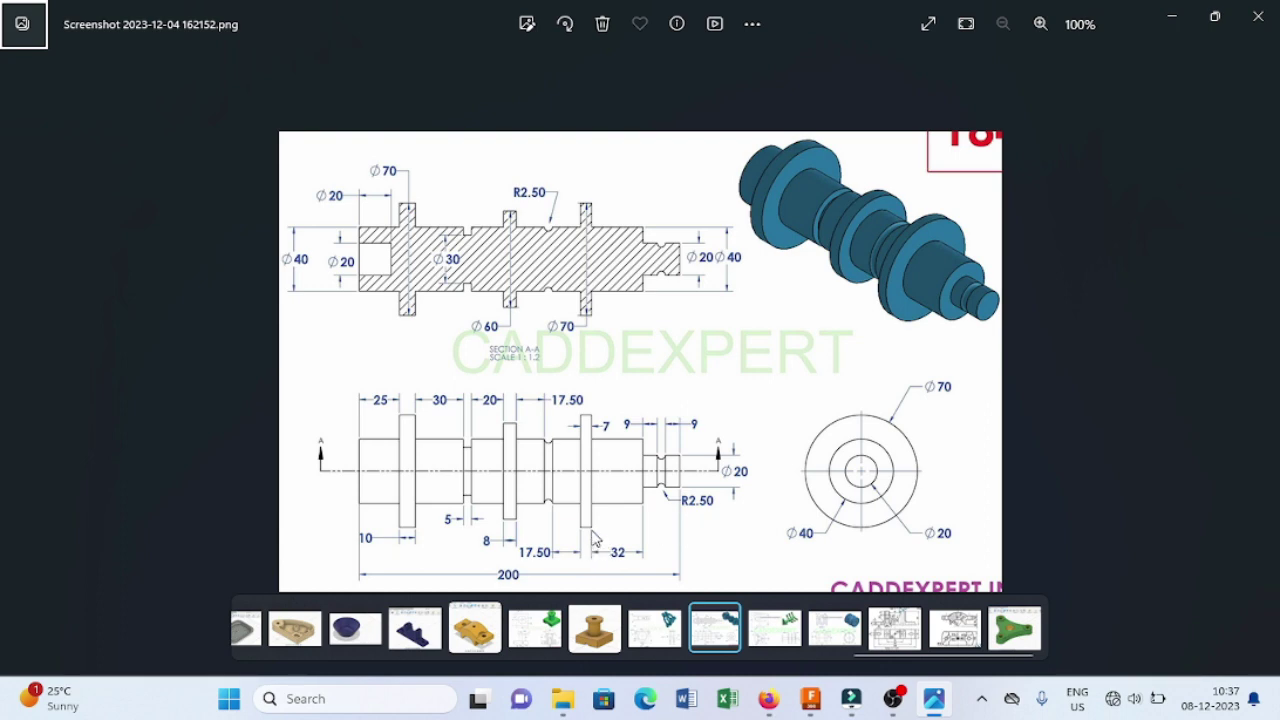
click(934, 699)
scroll(890, 455, down, 2)
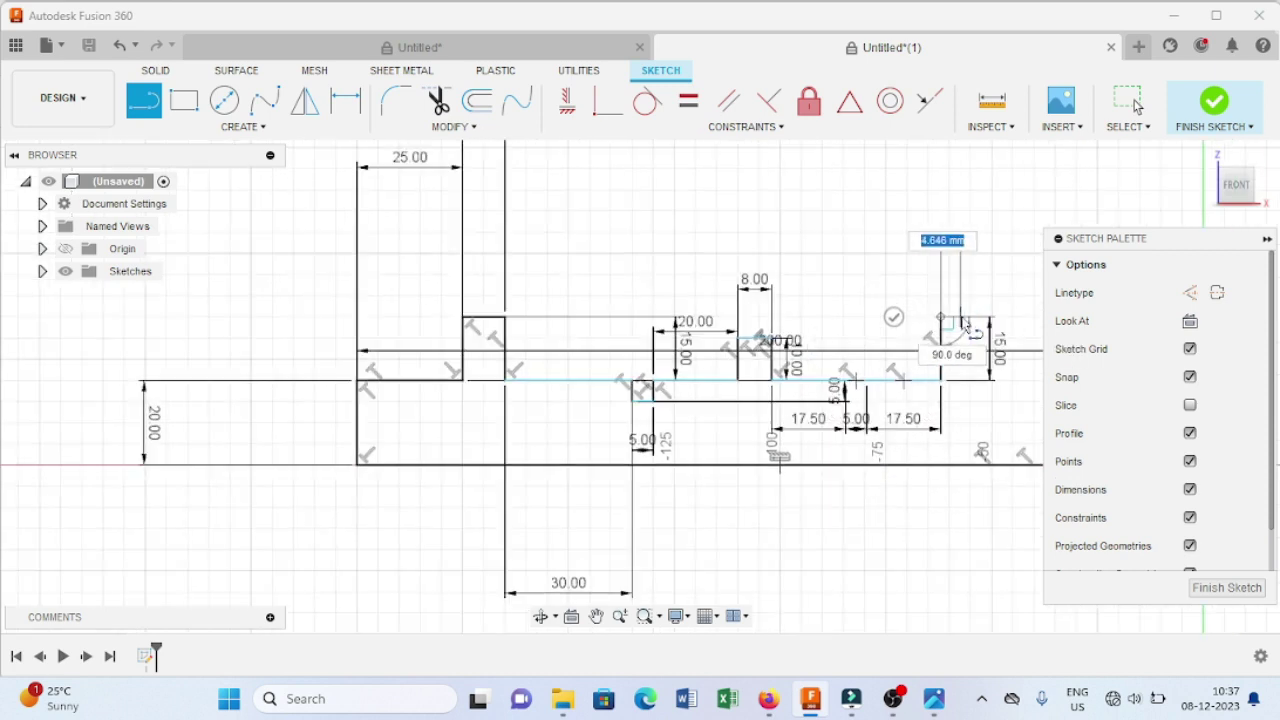
text(7)
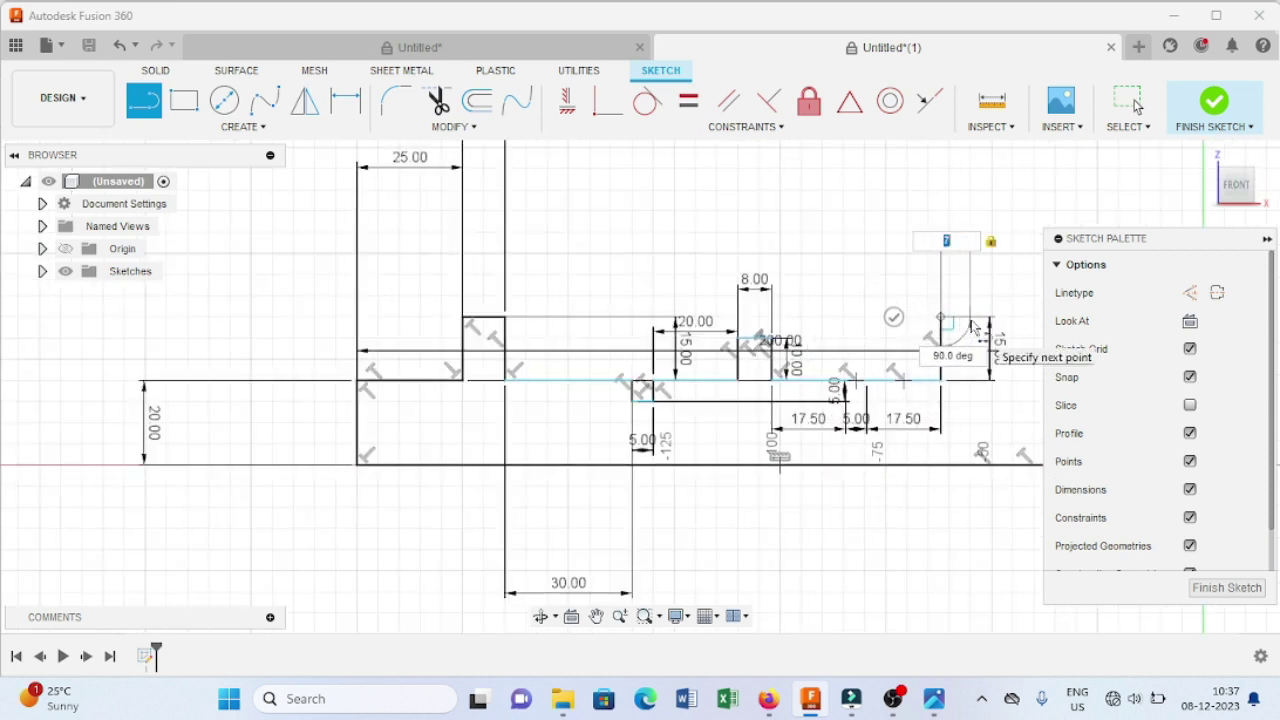
key(Return)
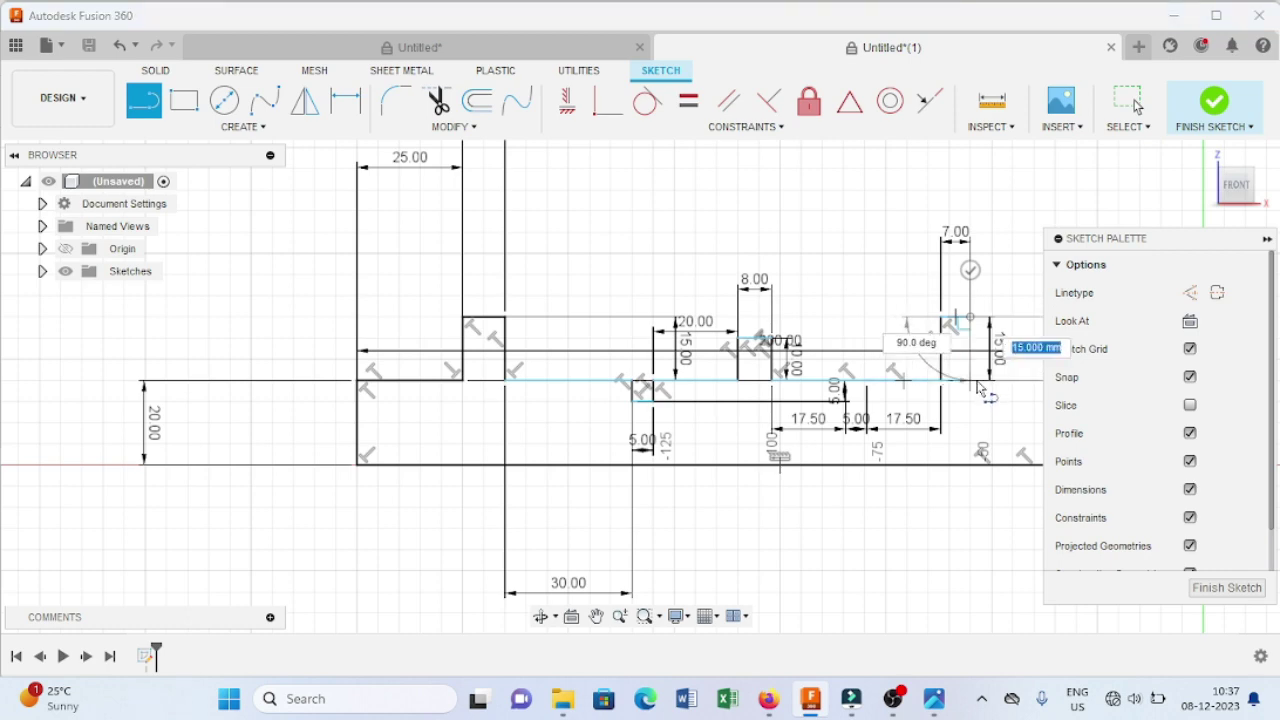
click(977, 384)
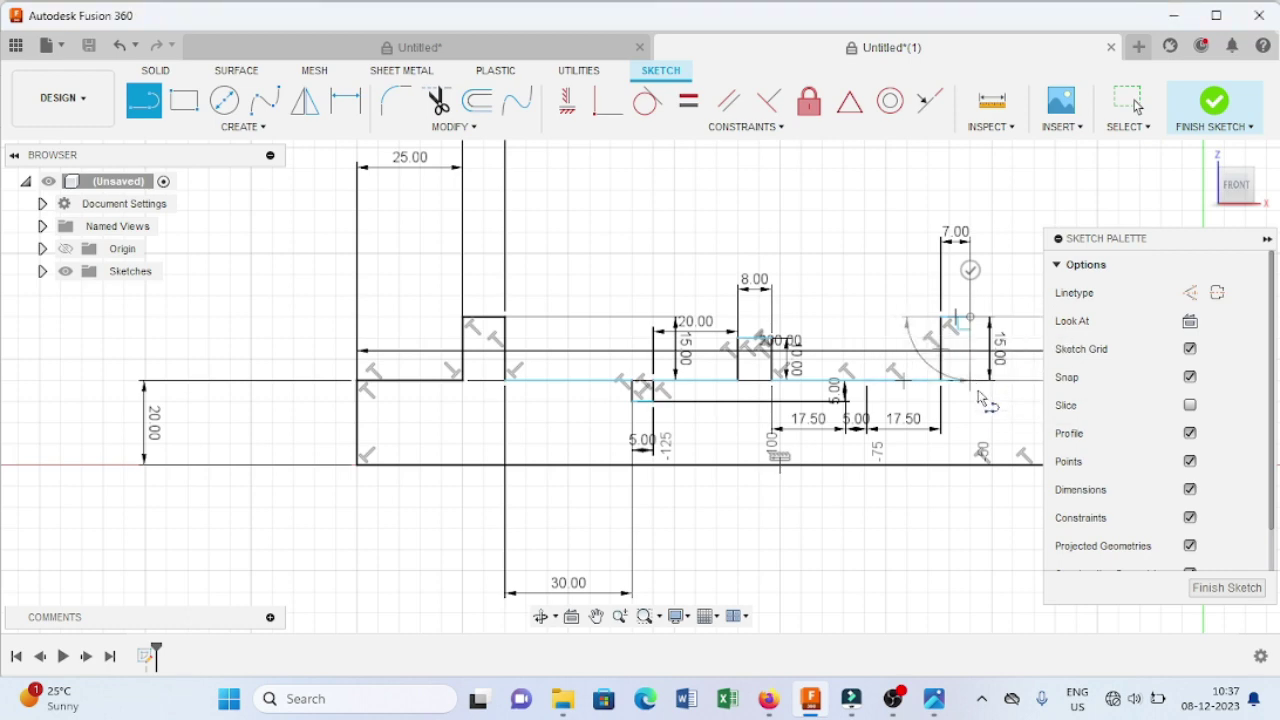
Step: Check the distance from the third collar to the shaft's shoulder in the drawing and draw a 32 mm horizontal line
click(934, 700)
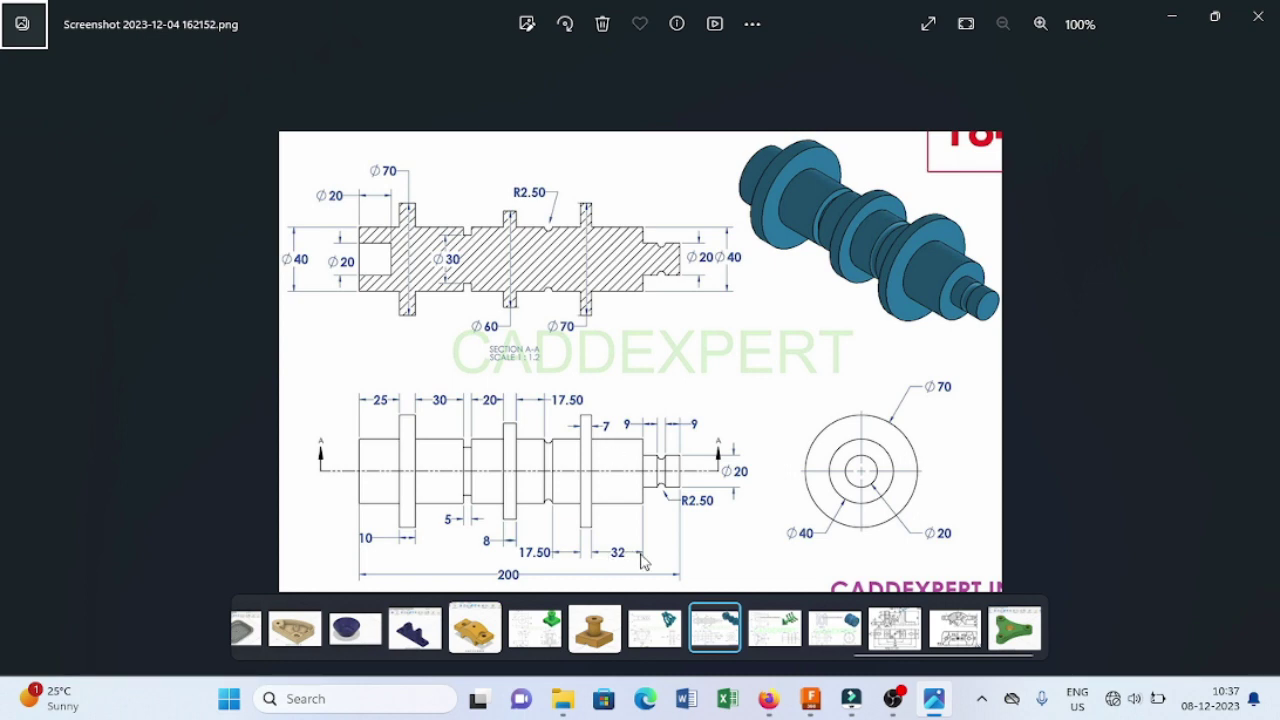
click(934, 700)
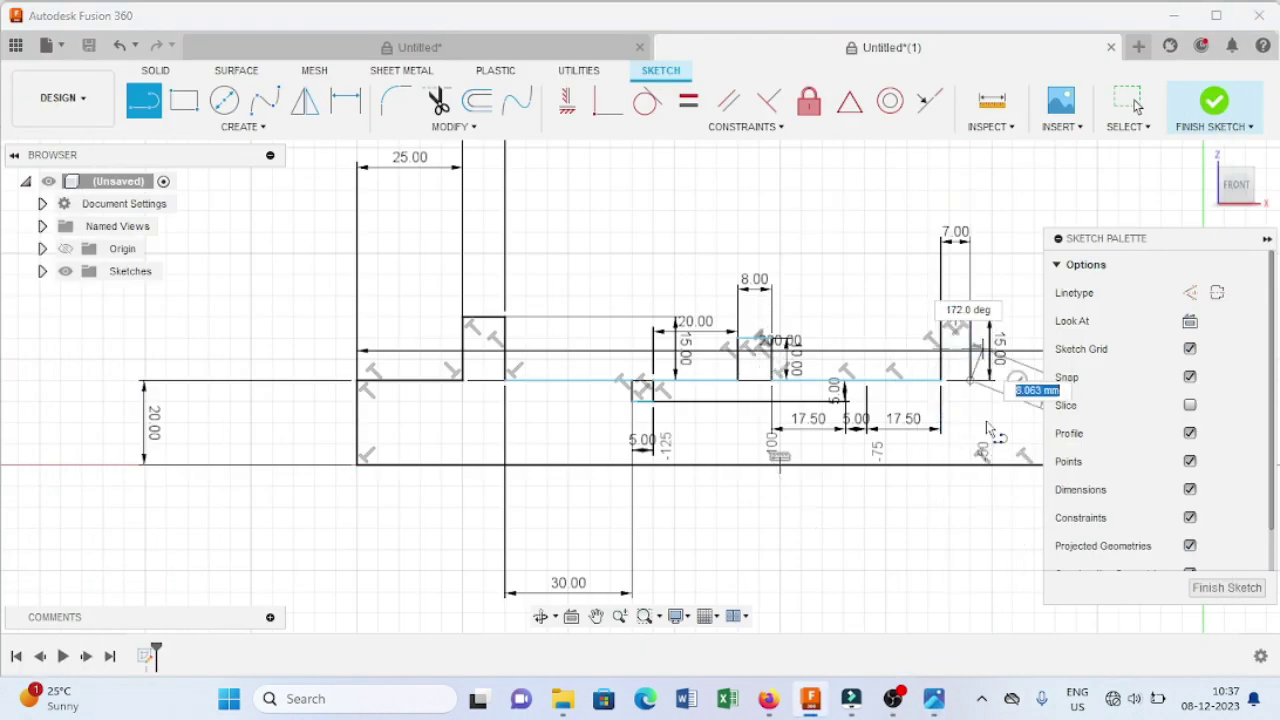
scroll(985, 426, down, 2)
middle_drag(982, 432, 823, 436)
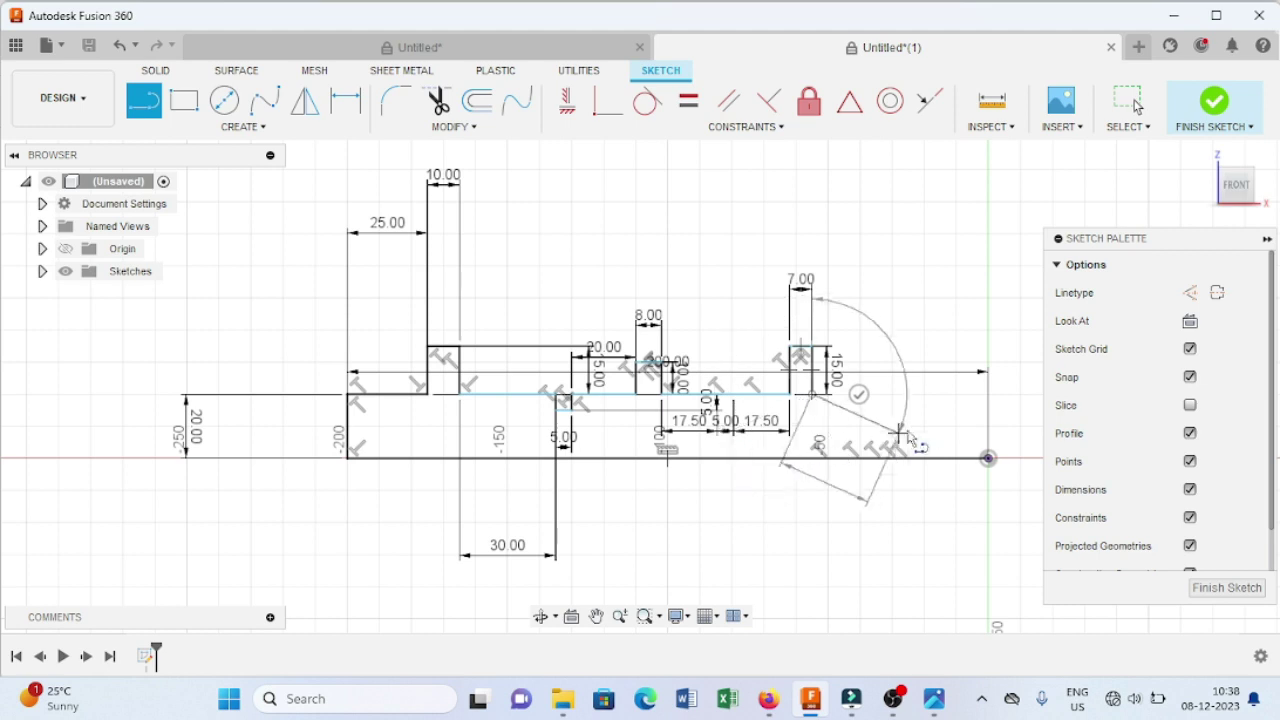
text(3)
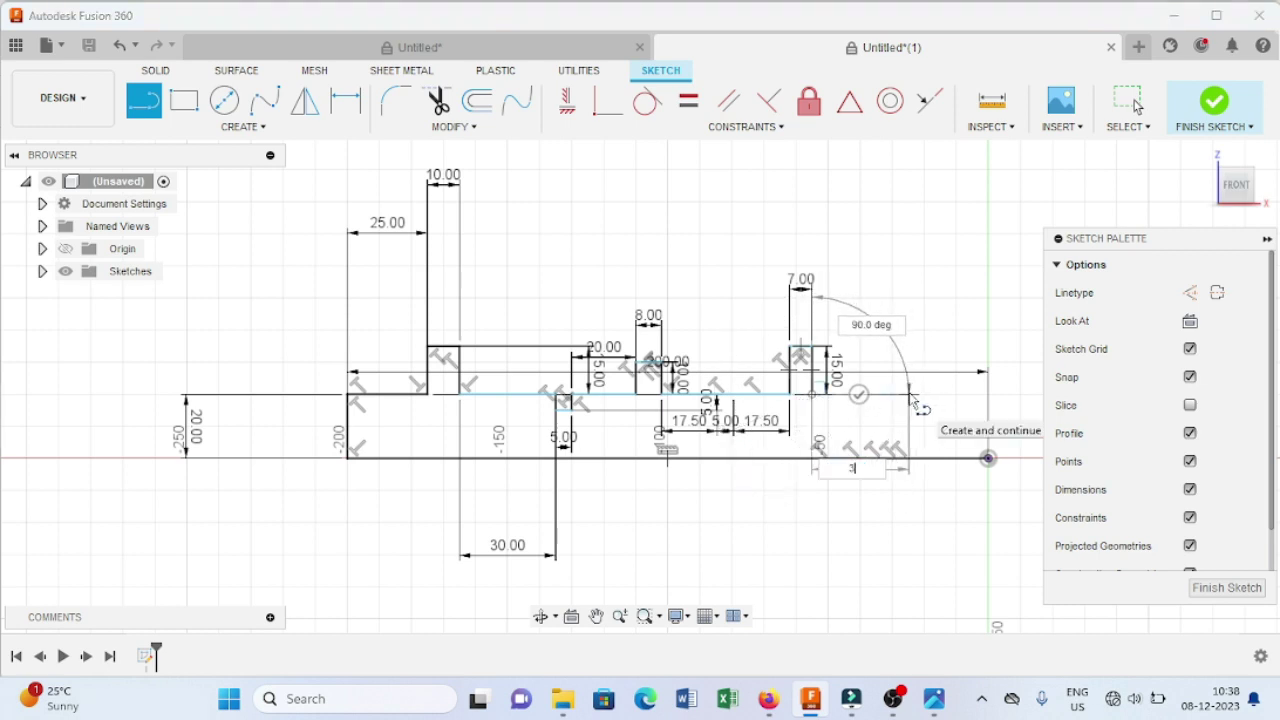
text(2)
key(Return)
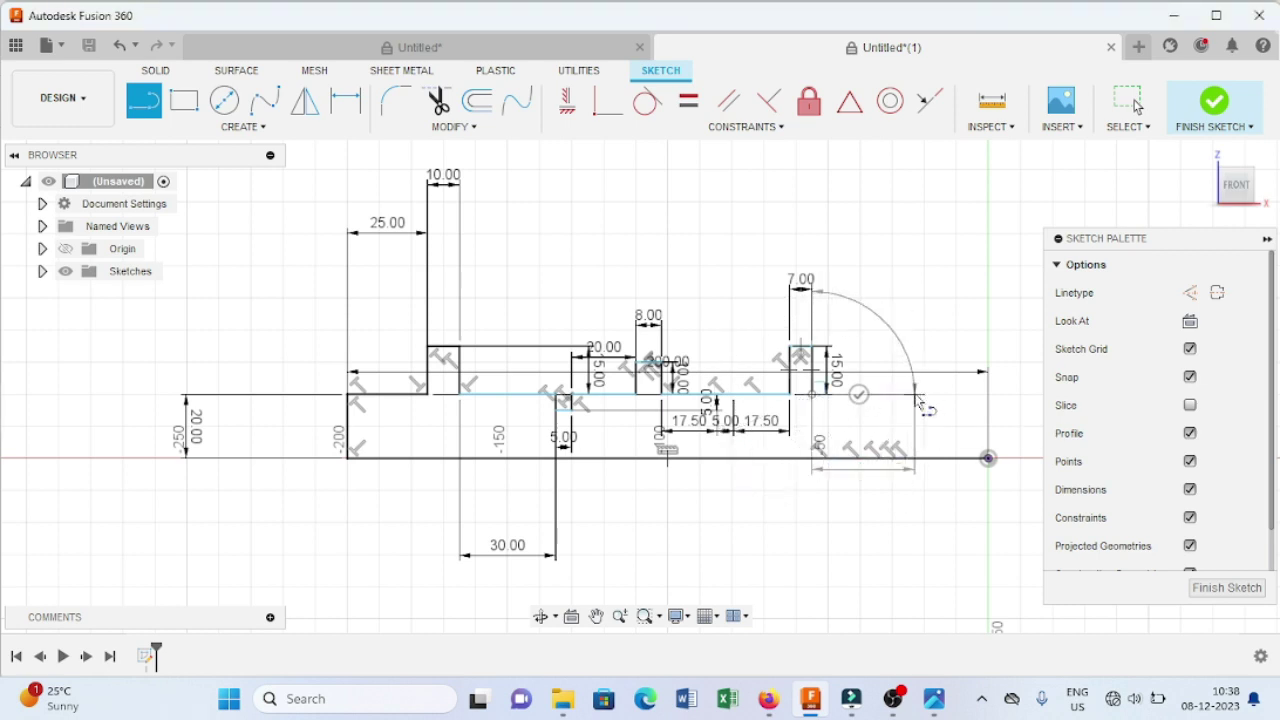
Step: Check the 20 mm diameter end section in the drawing and draw the vertical shoulder line down to its level
click(936, 702)
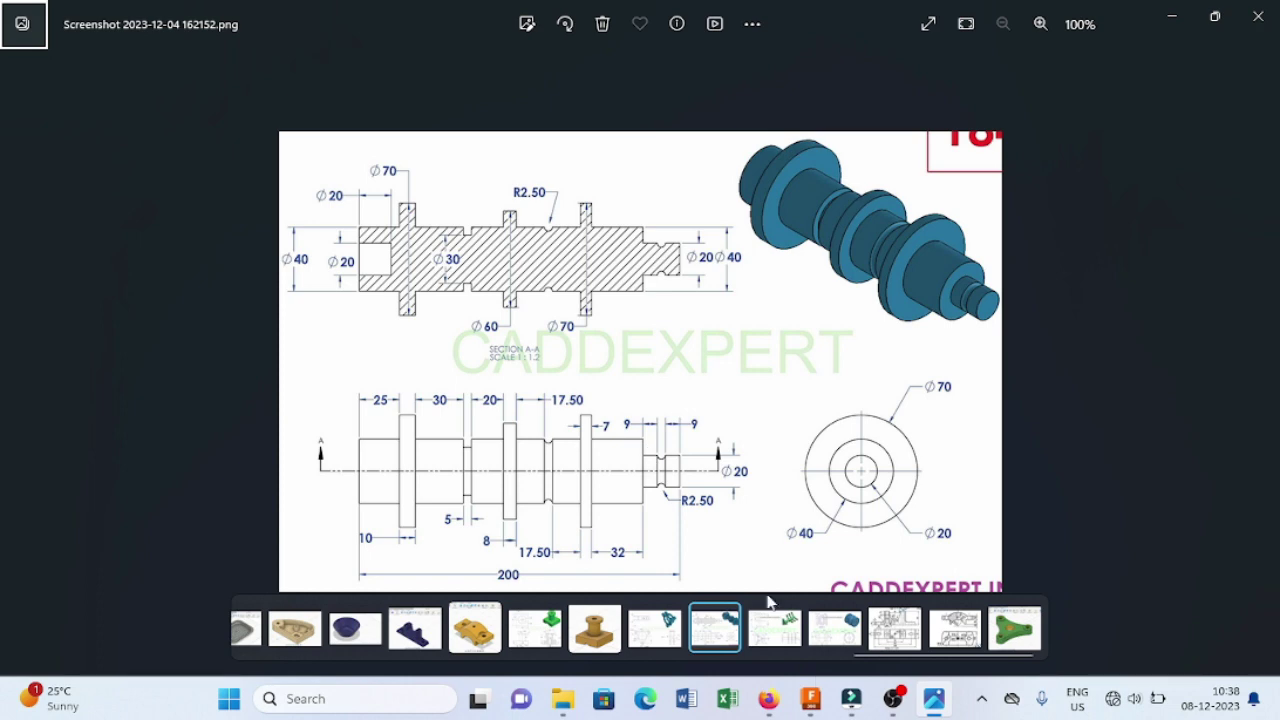
click(934, 698)
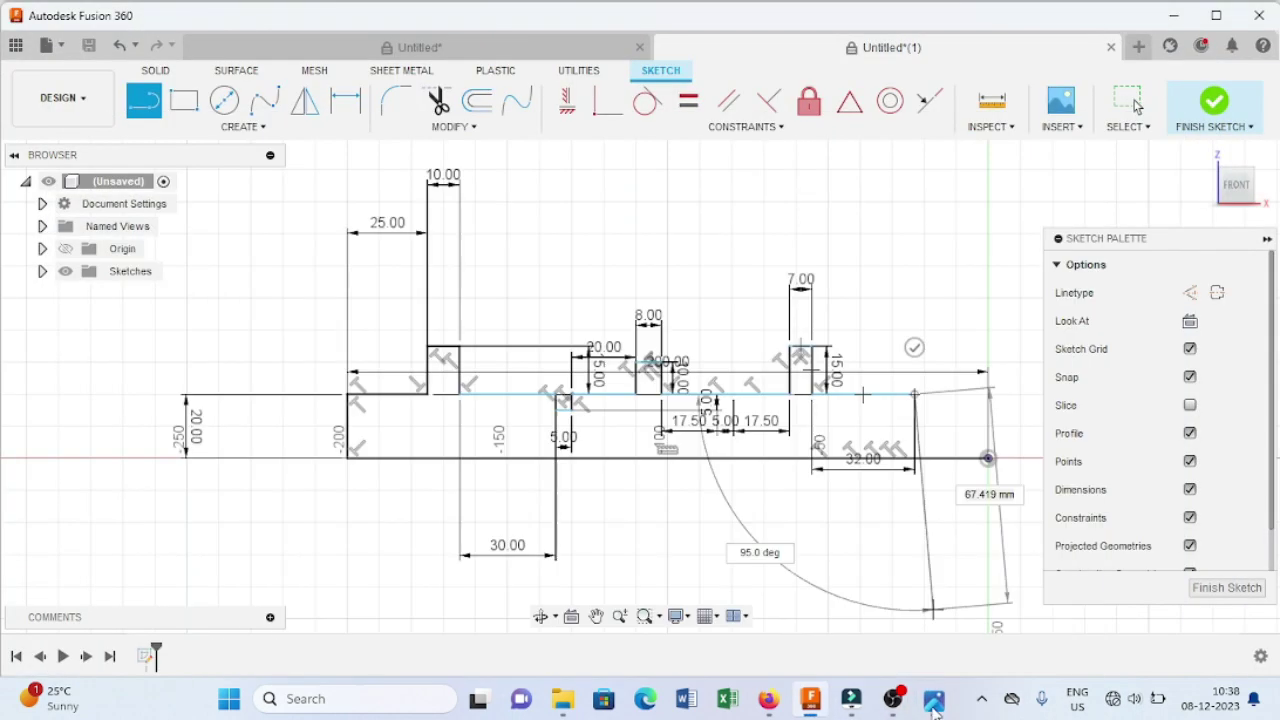
click(912, 427)
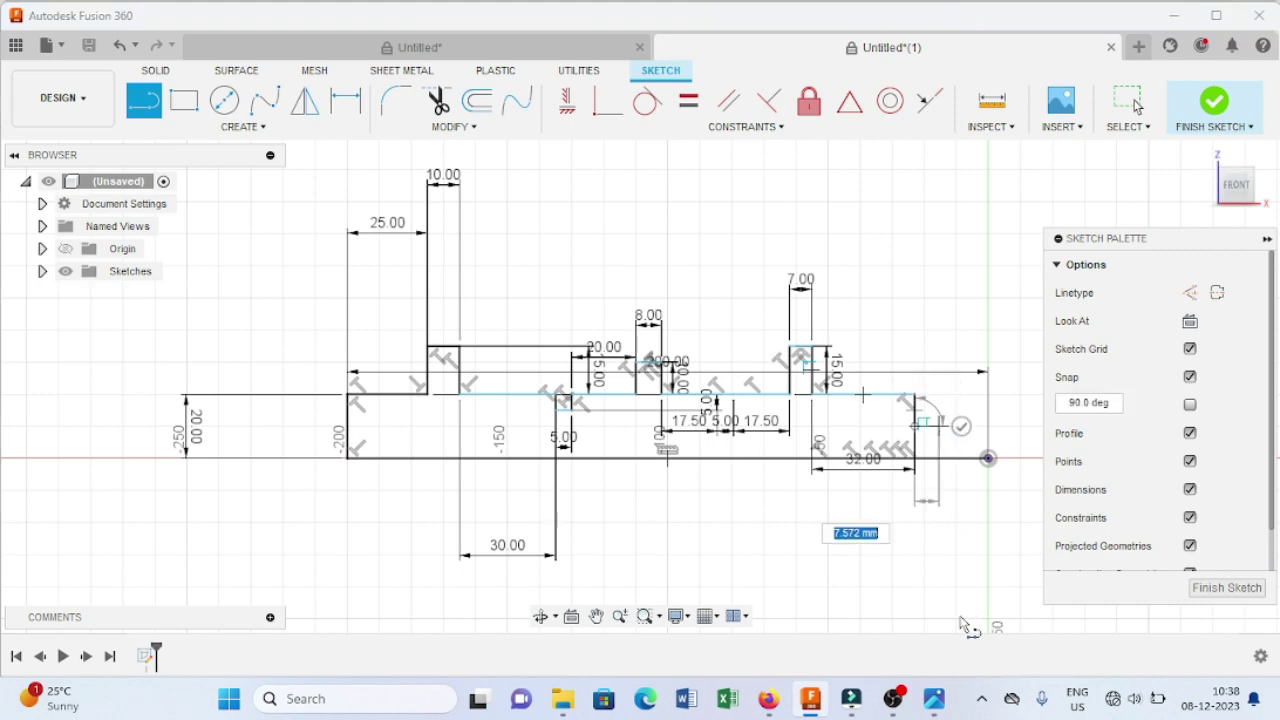
Step: Check the end section's lengths in the drawing and draw a 9 mm horizontal line from the shoulder
click(934, 698)
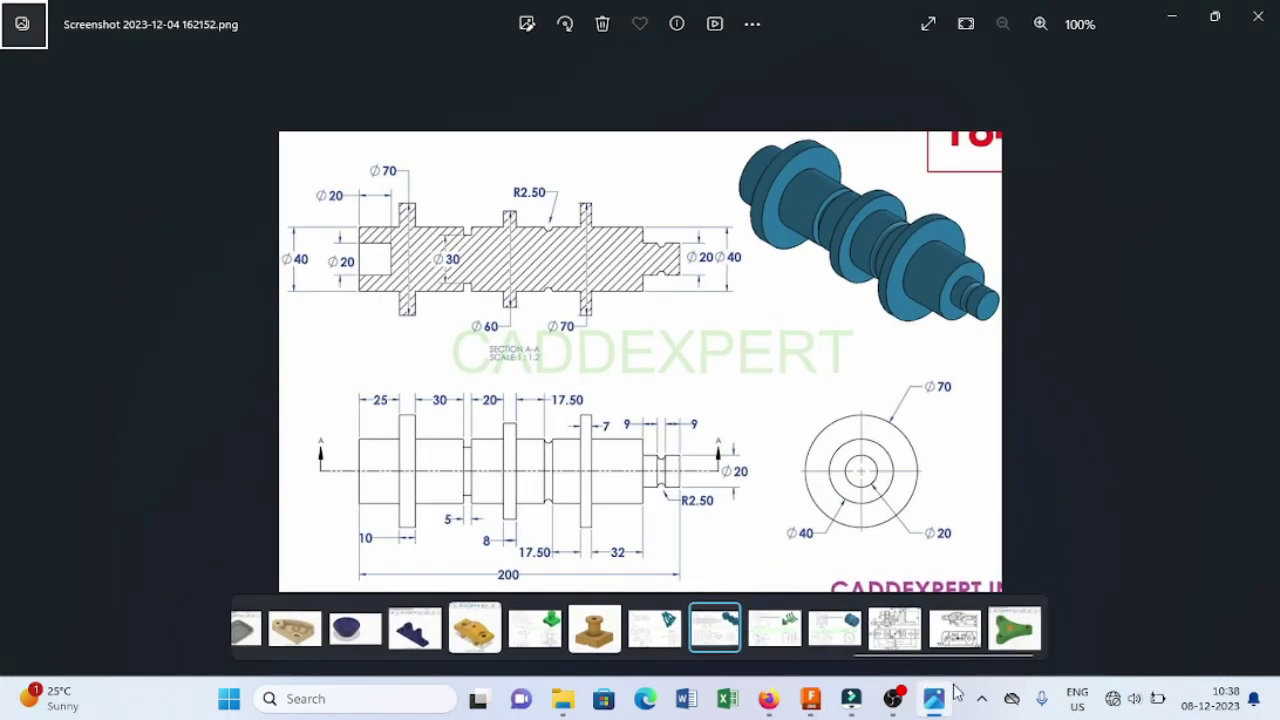
click(936, 710)
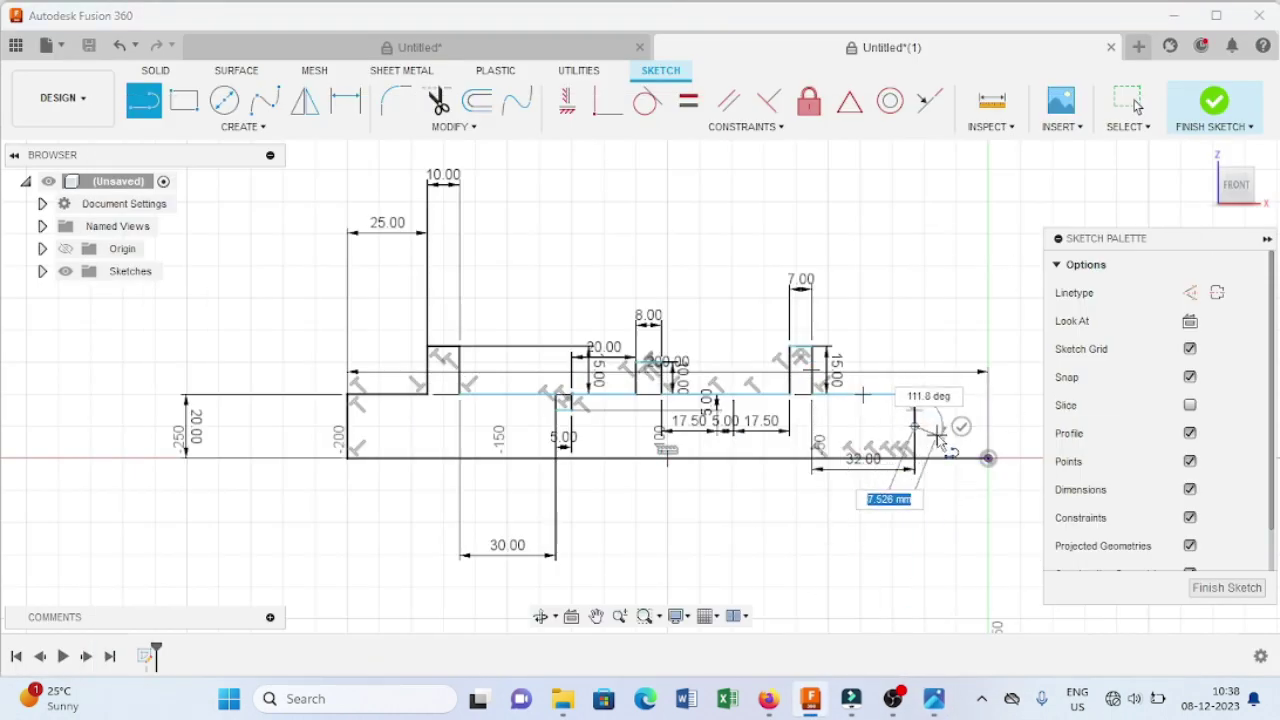
text(9)
key(Tab)
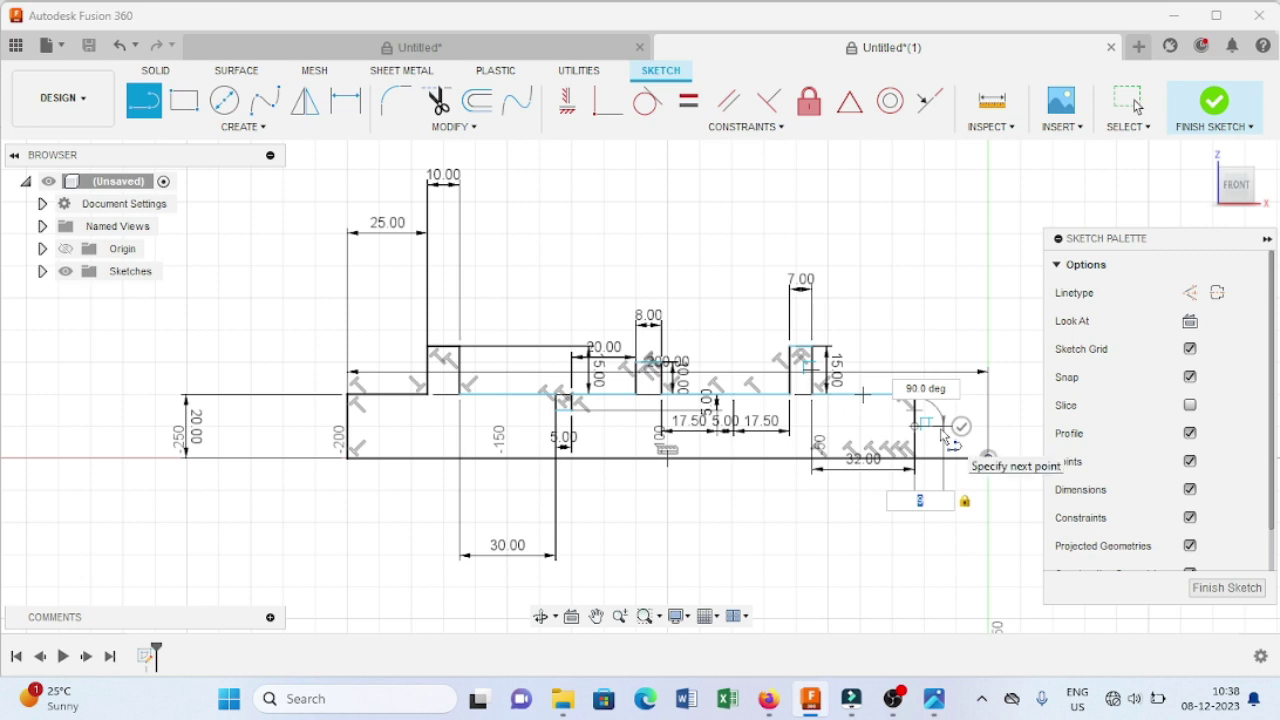
key(Return)
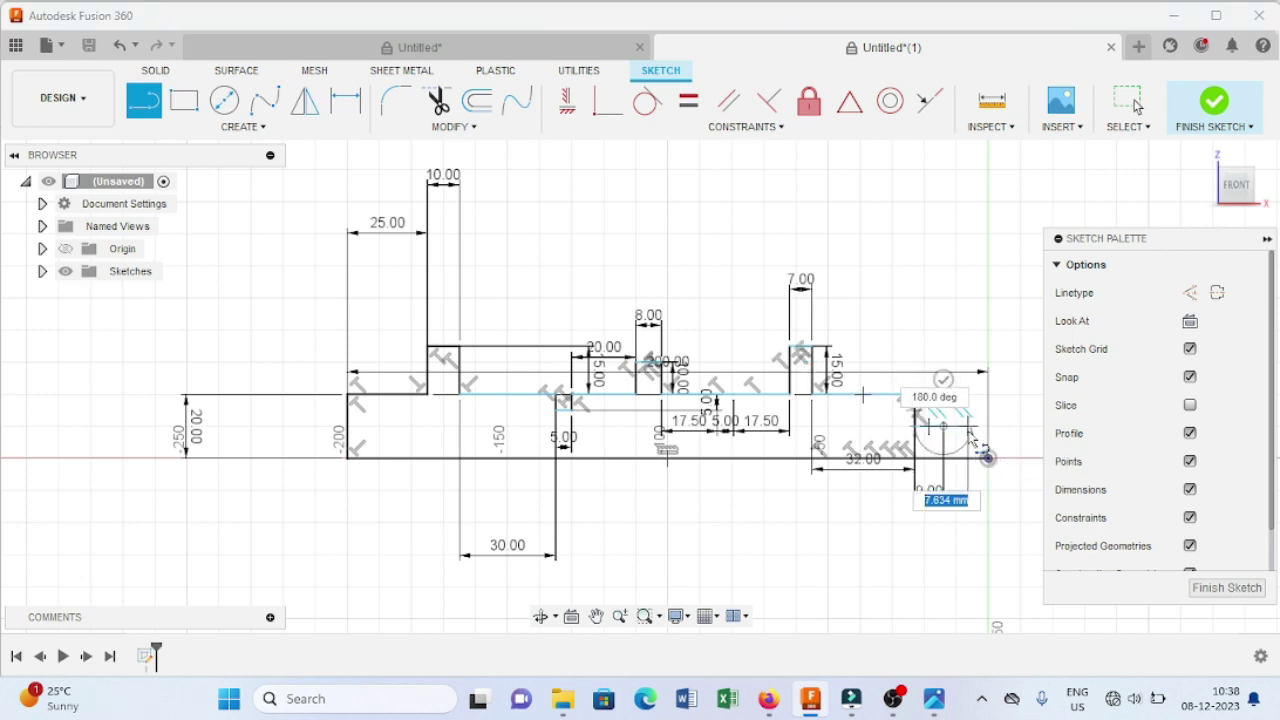
Step: Draw a 5 mm horizontal line across the end groove's opening and continue the outline to close the profile at the origin
text(5)
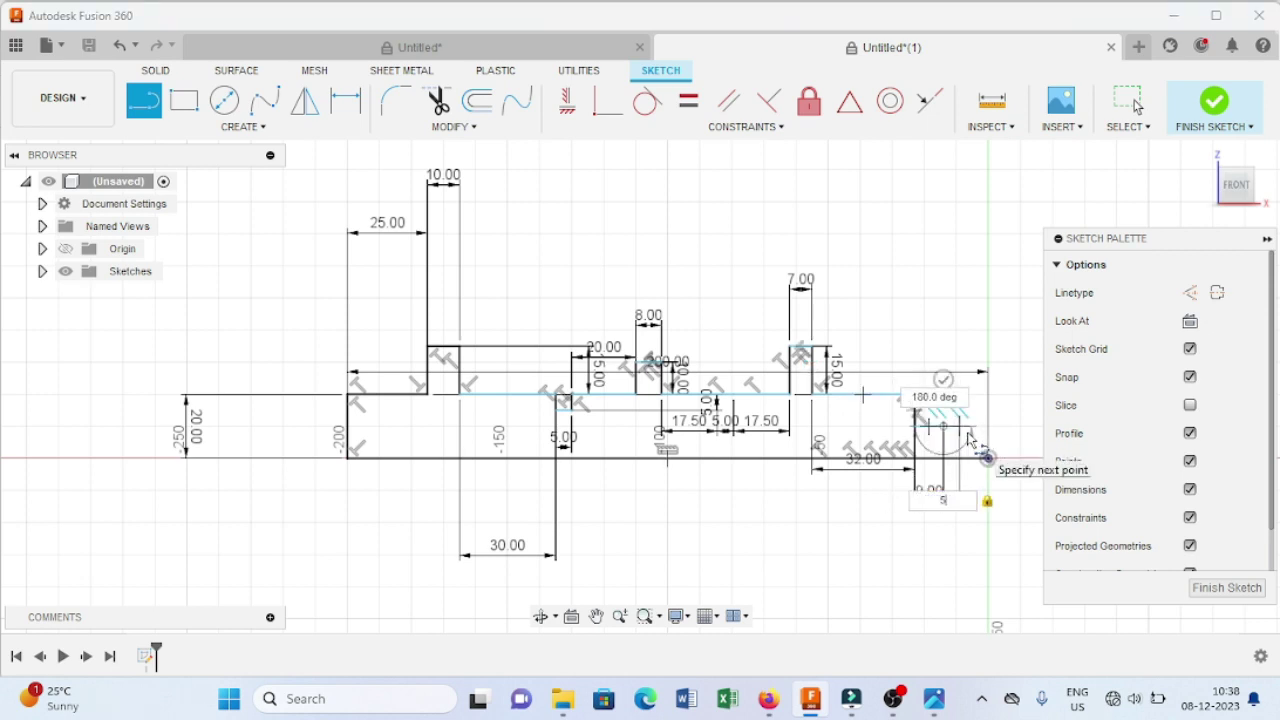
key(Return)
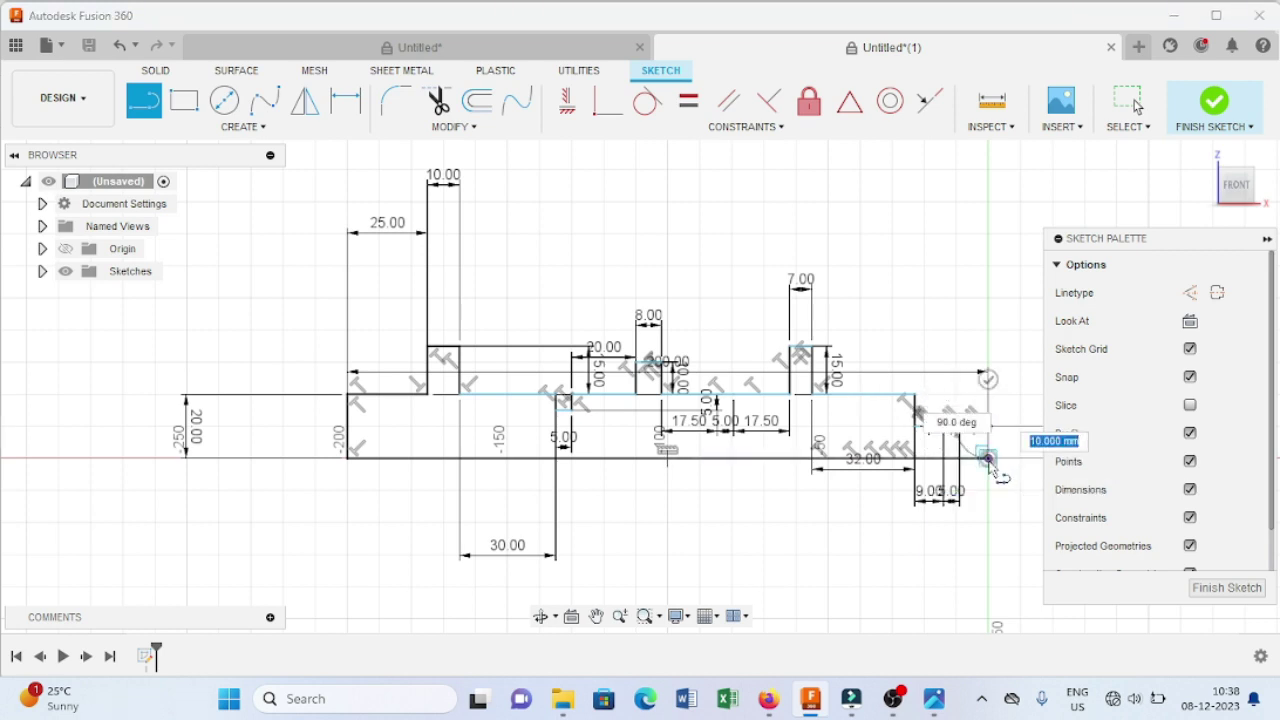
click(988, 459)
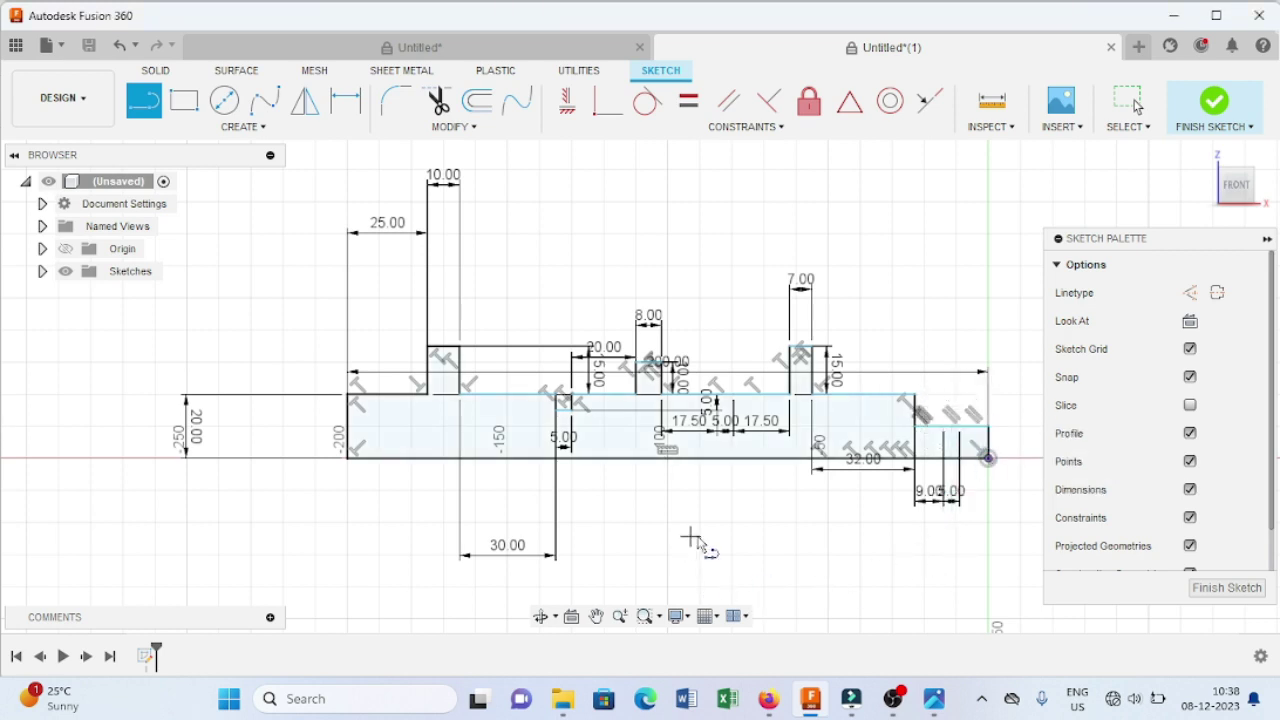
Step: Draw a 180-degree center point arc below the 5 mm line between the second and third collars for the round groove
scroll(704, 472, up, 1)
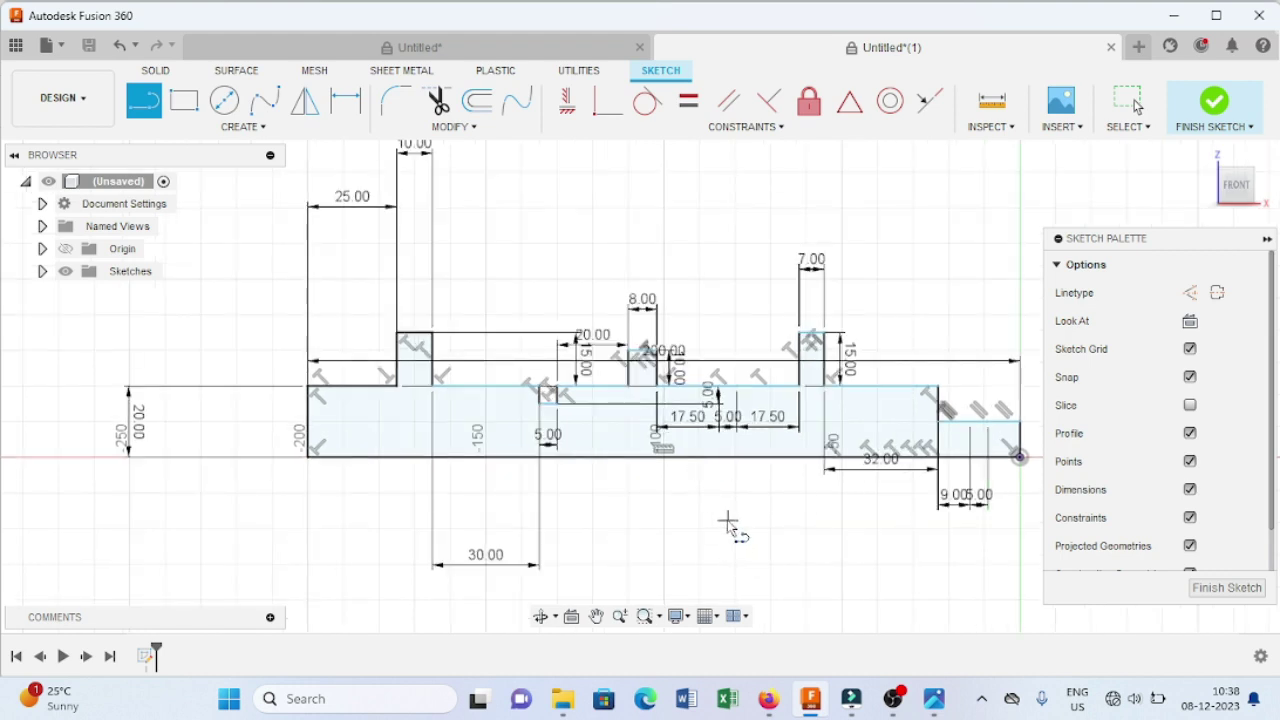
scroll(735, 518, up, 3)
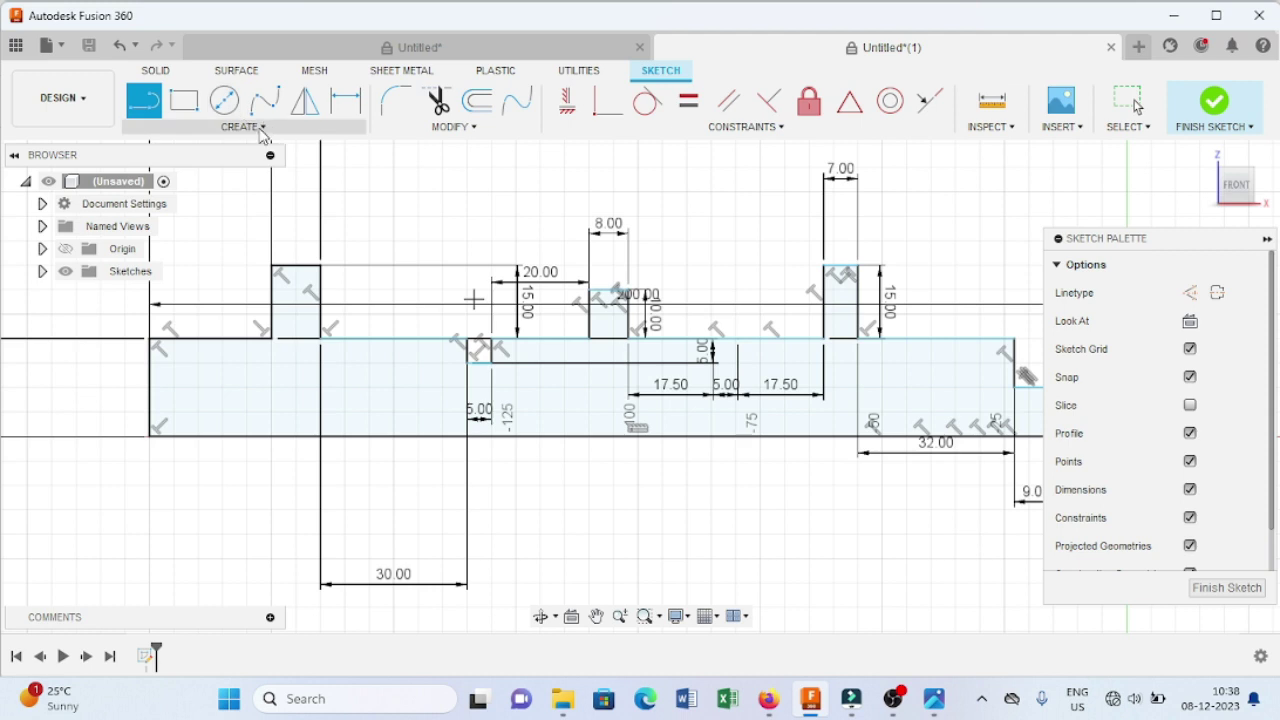
click(258, 127)
mouse_move(235, 206)
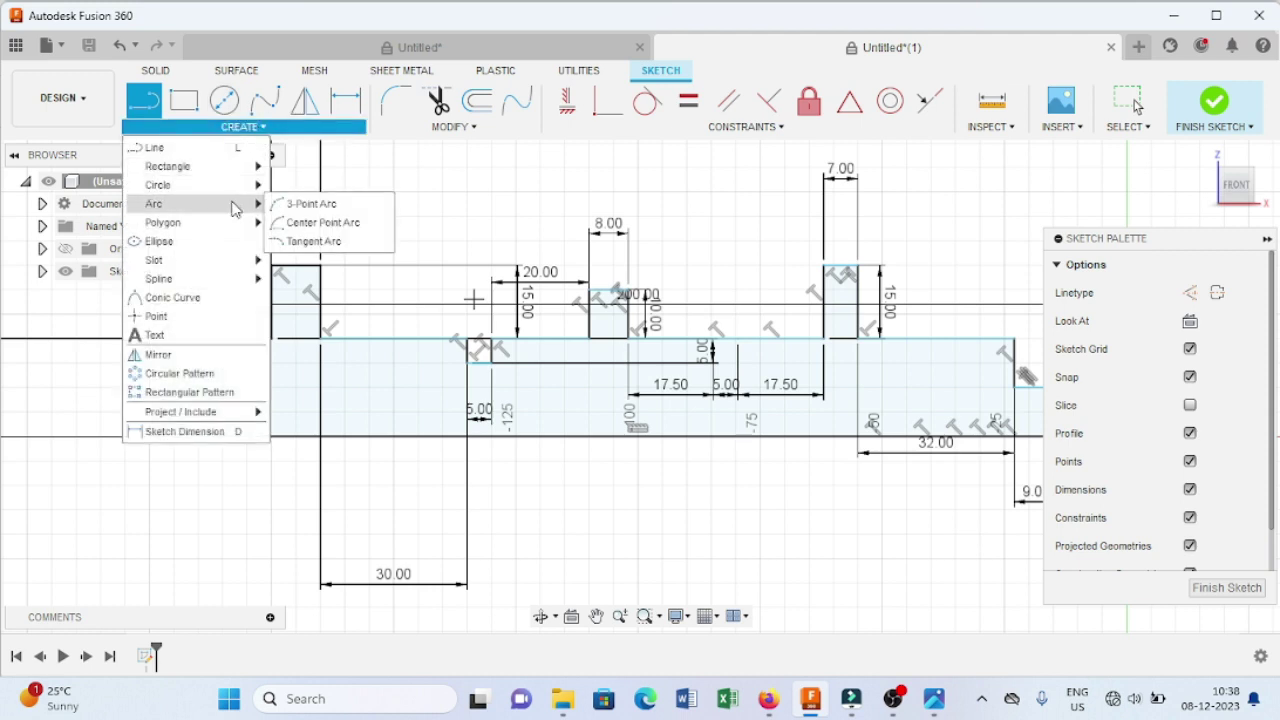
click(318, 222)
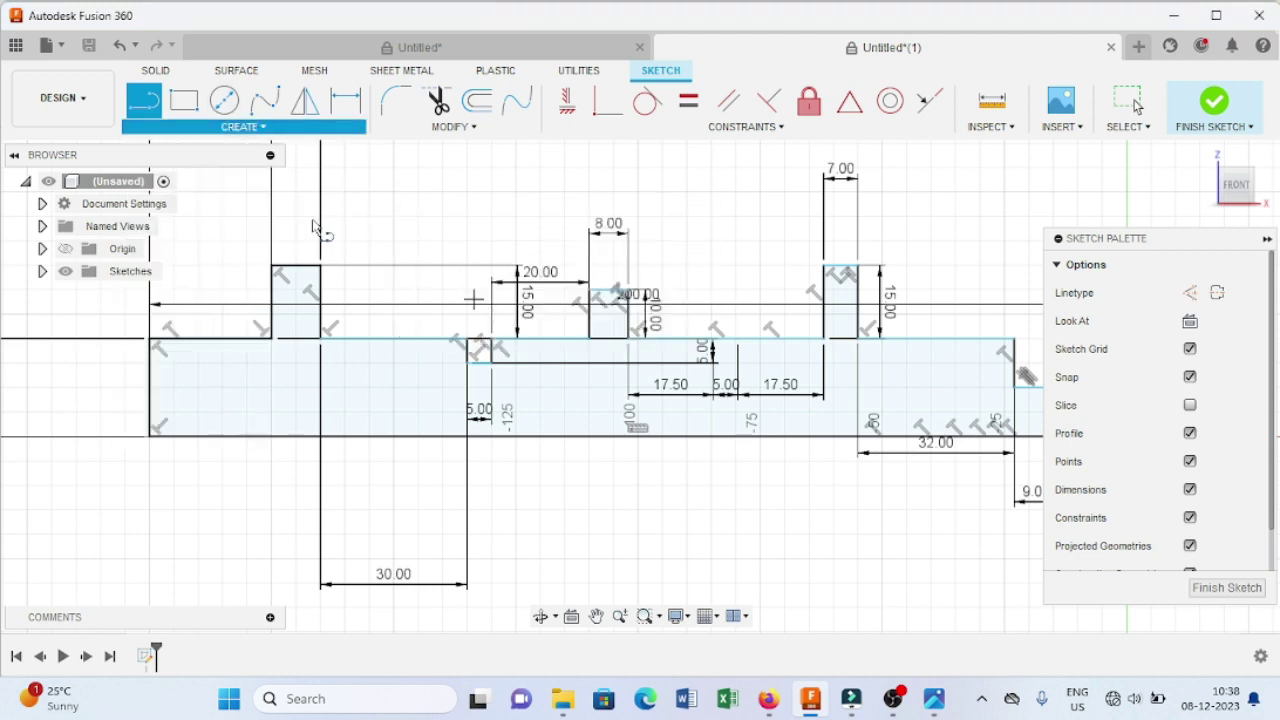
scroll(589, 330, up, 2)
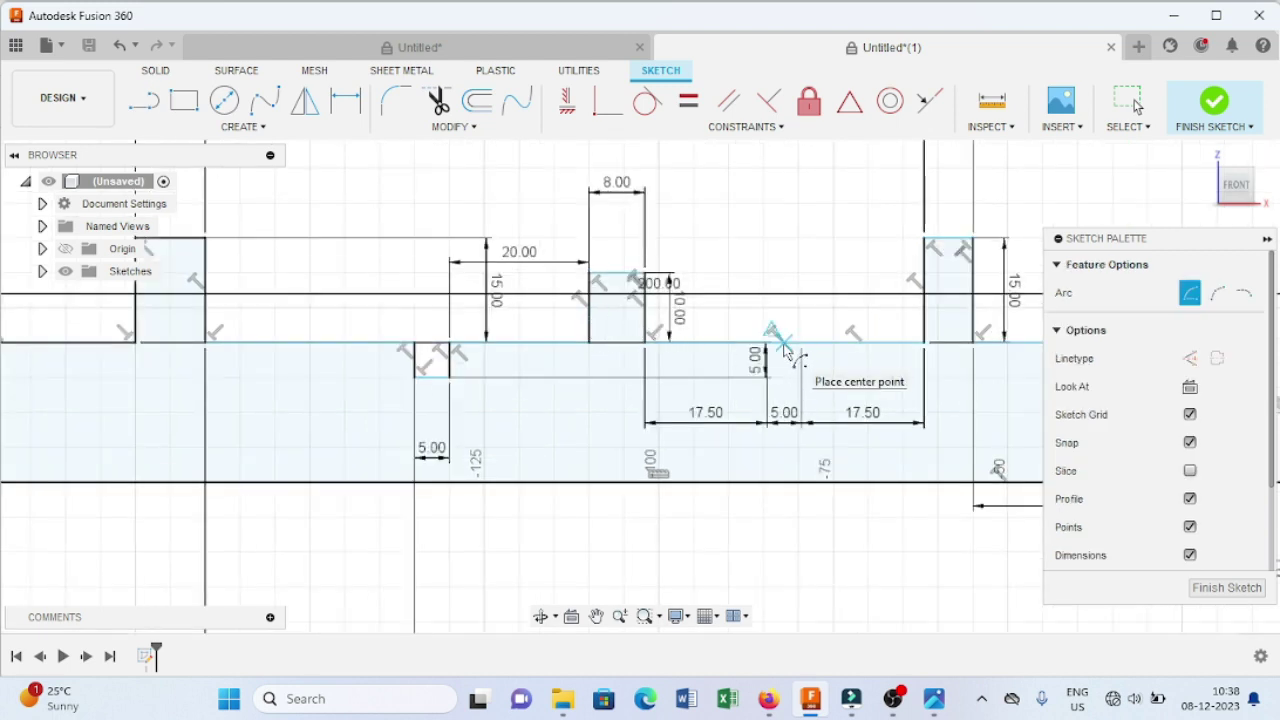
click(768, 340)
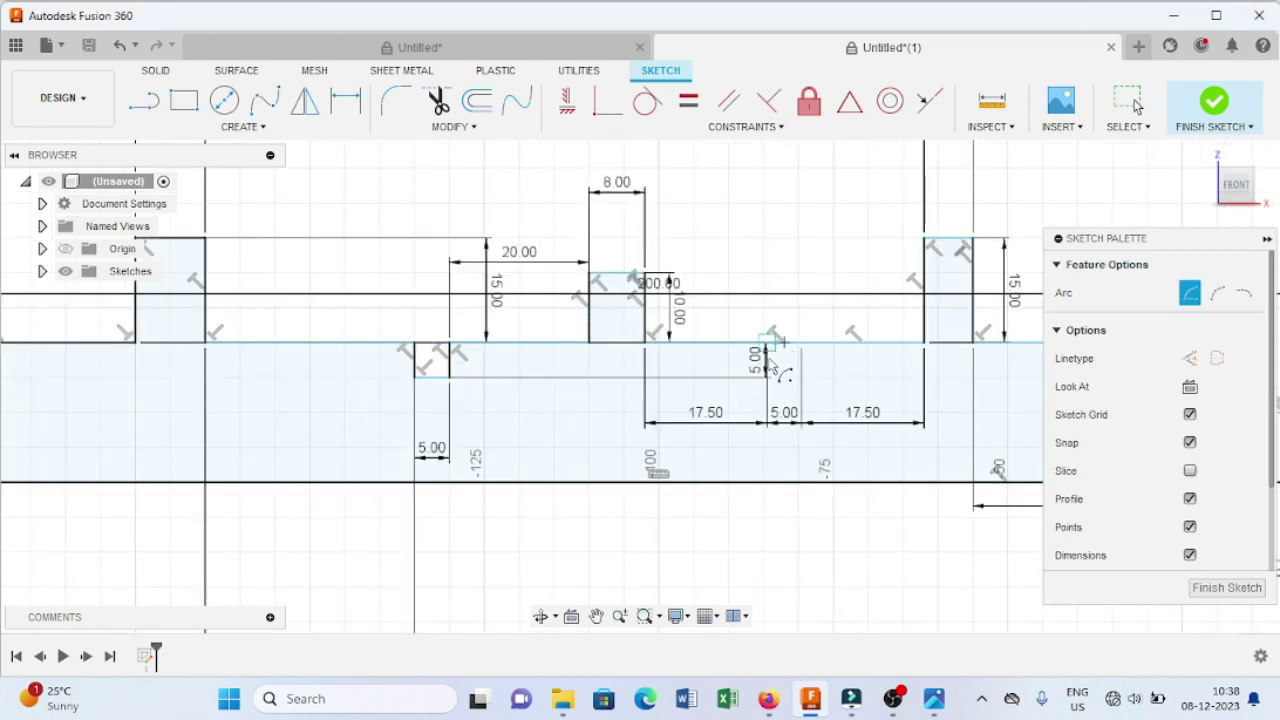
click(799, 342)
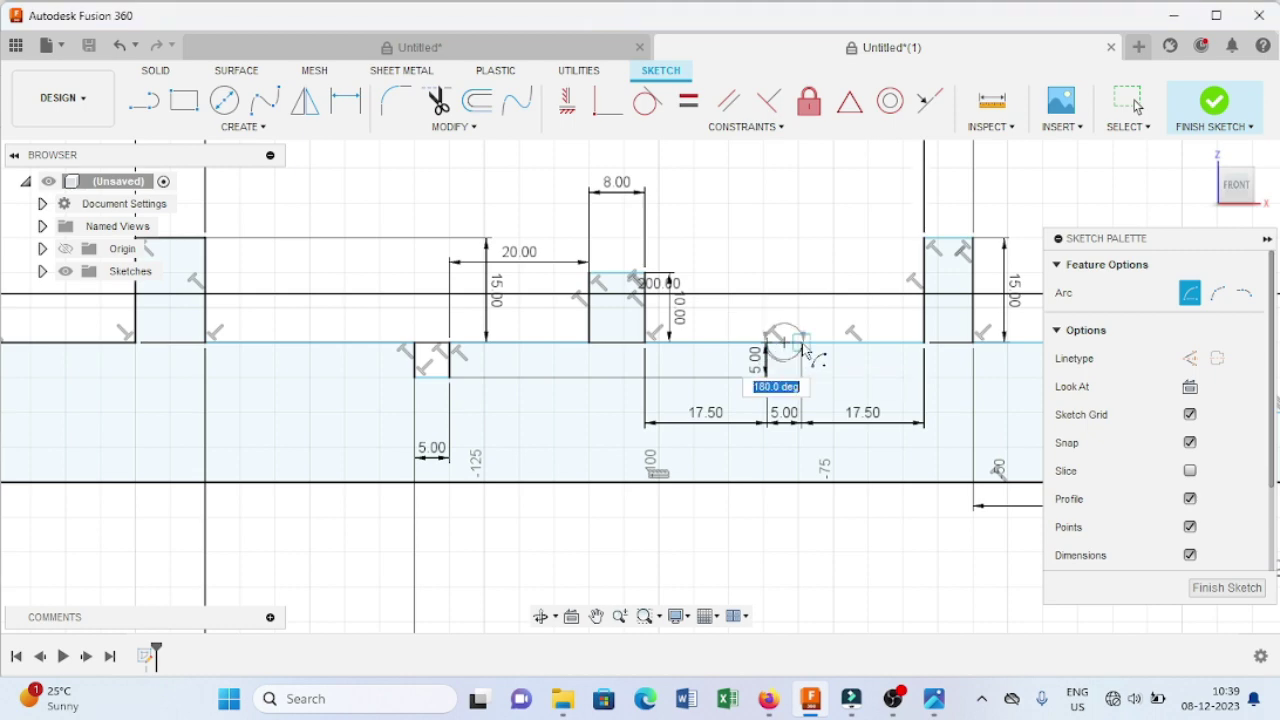
click(803, 350)
Step: Draw a matching semicircular center point arc below the 5 mm line on the shaft's end section
scroll(826, 315, down, 3)
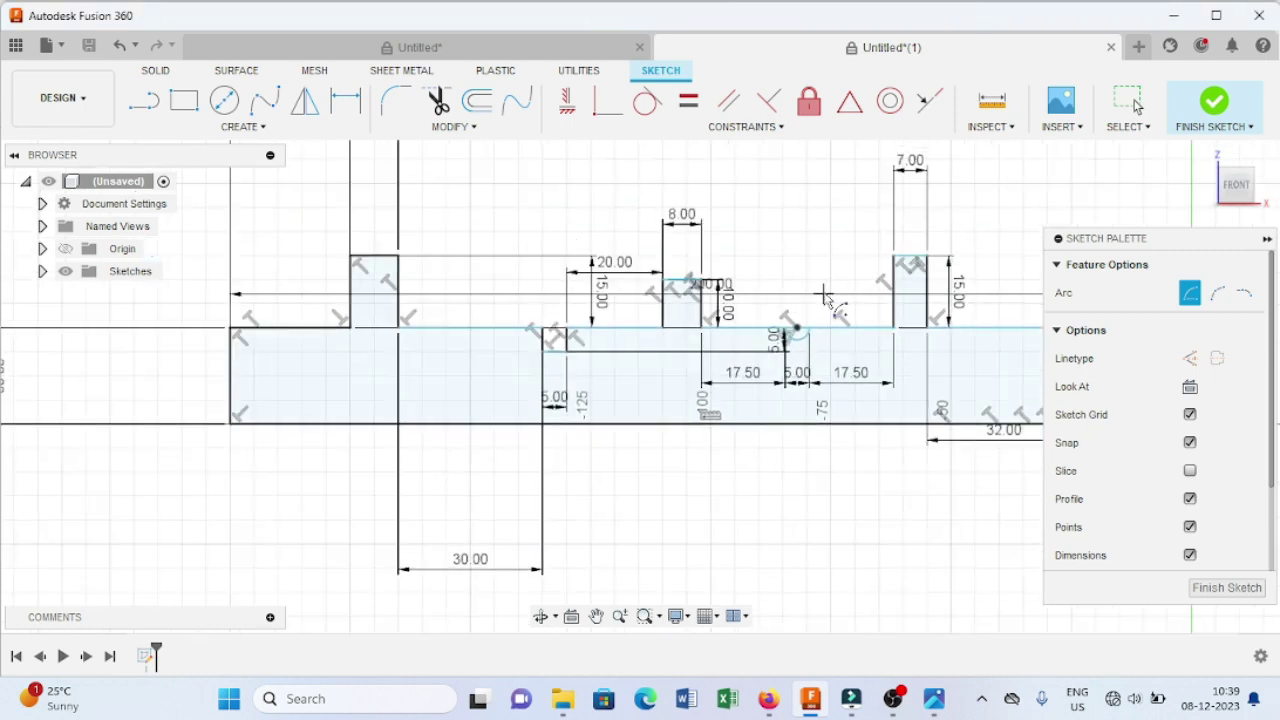
middle_drag(826, 315, 566, 345)
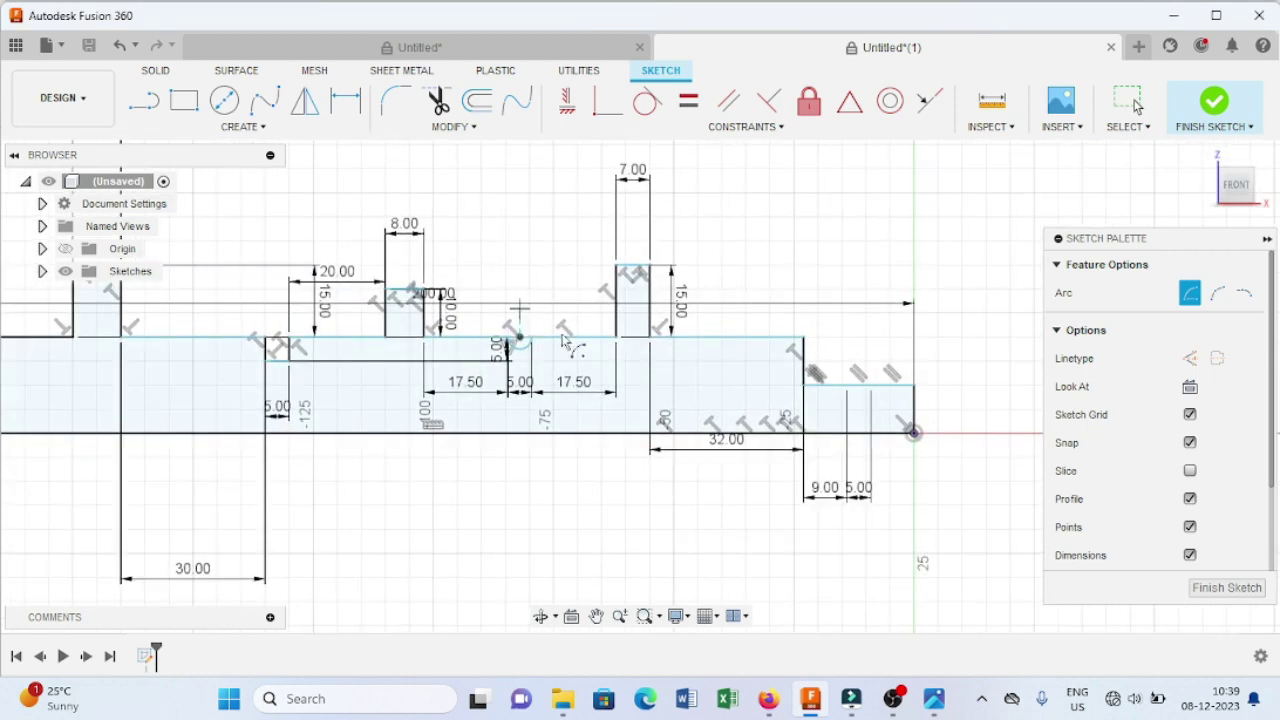
click(848, 385)
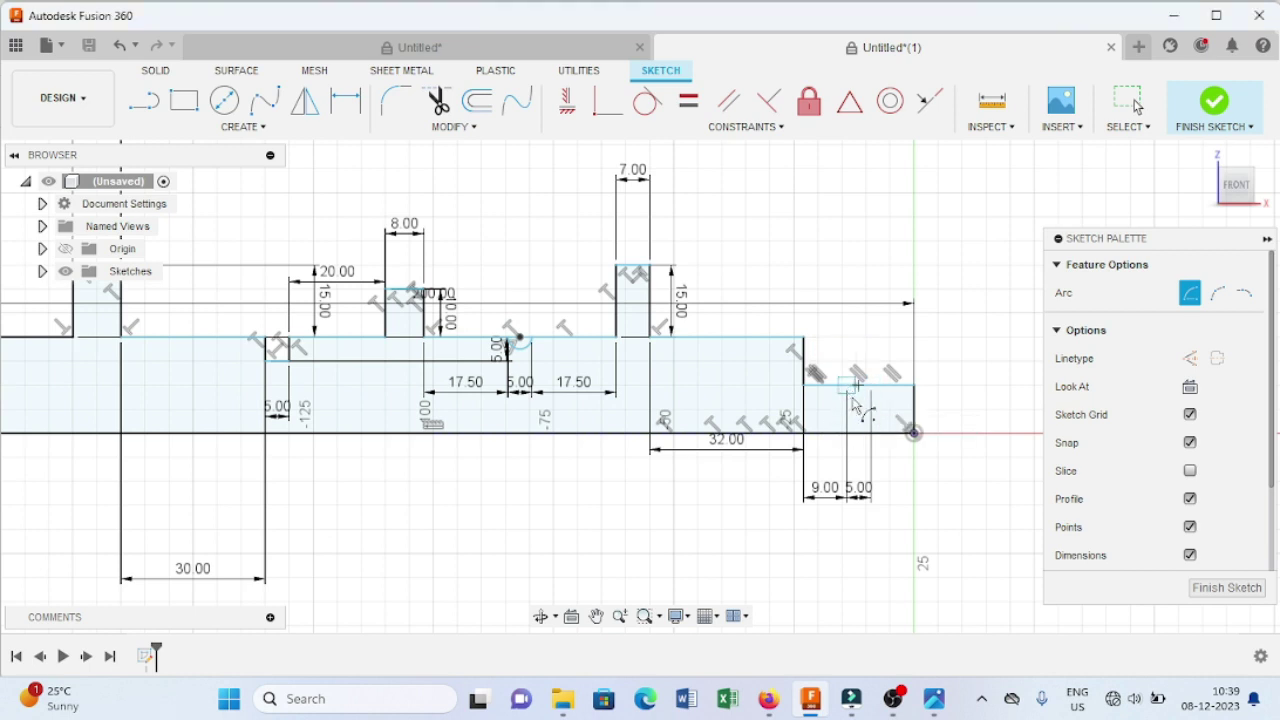
click(860, 386)
click(880, 392)
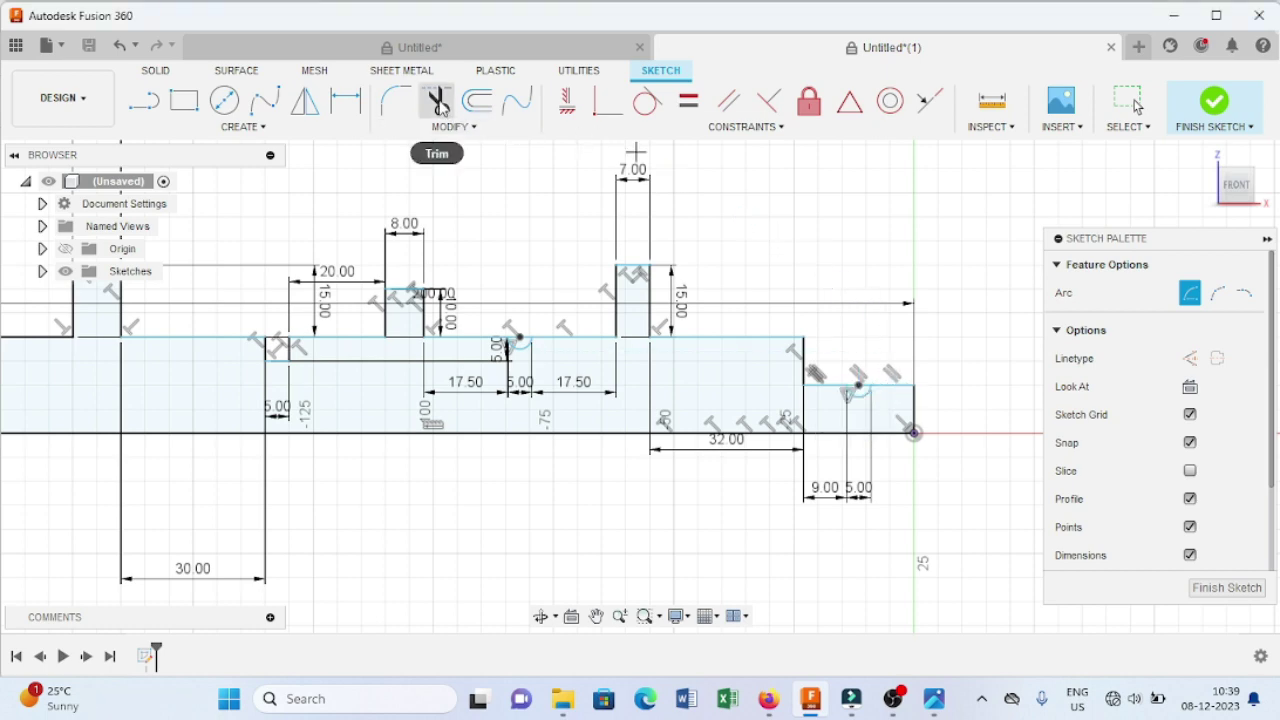
Step: Trim away the 5 mm lines spanning both round grooves and finish the profile sketch
click(445, 108)
scroll(519, 252, up, 2)
scroll(519, 252, up, 2)
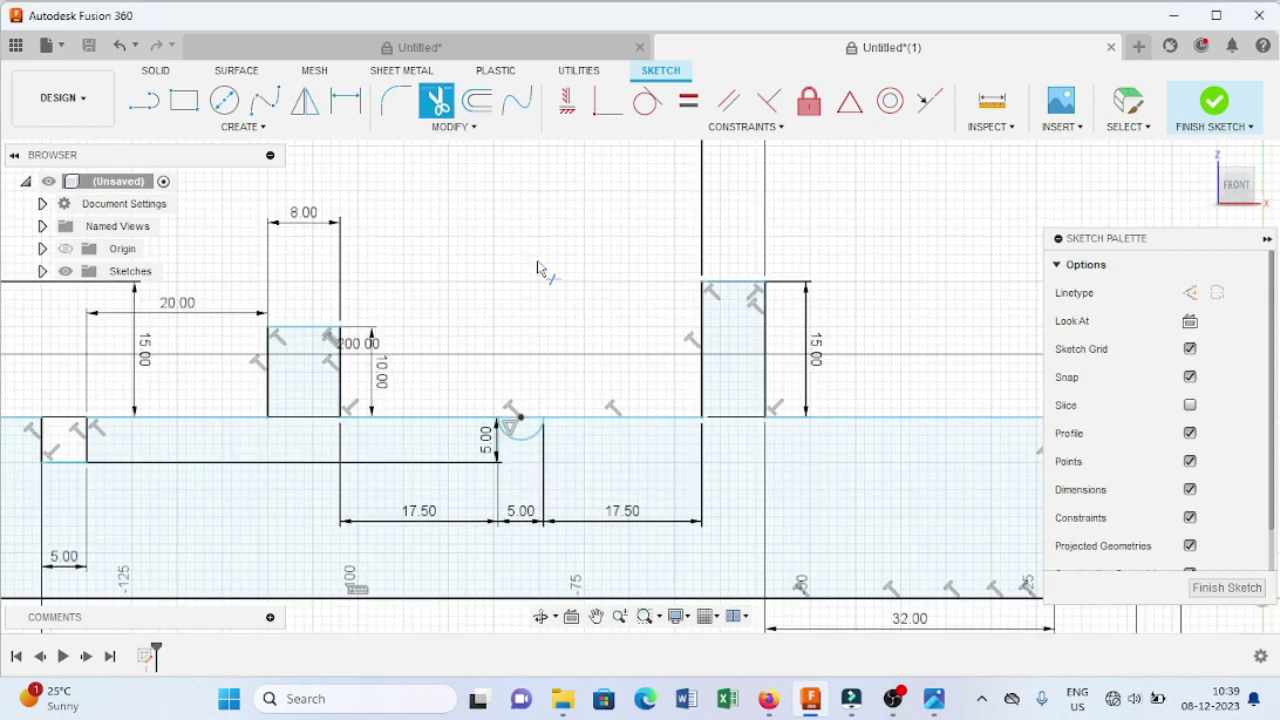
click(537, 425)
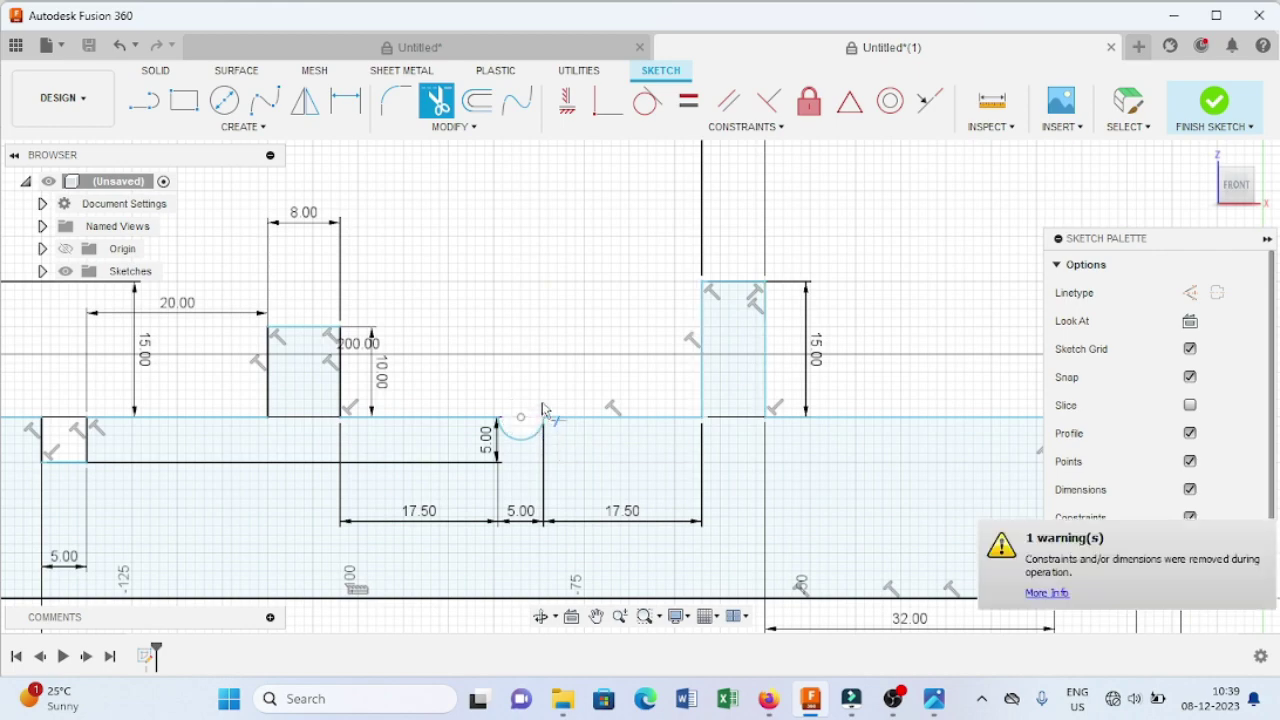
scroll(592, 330, down, 4)
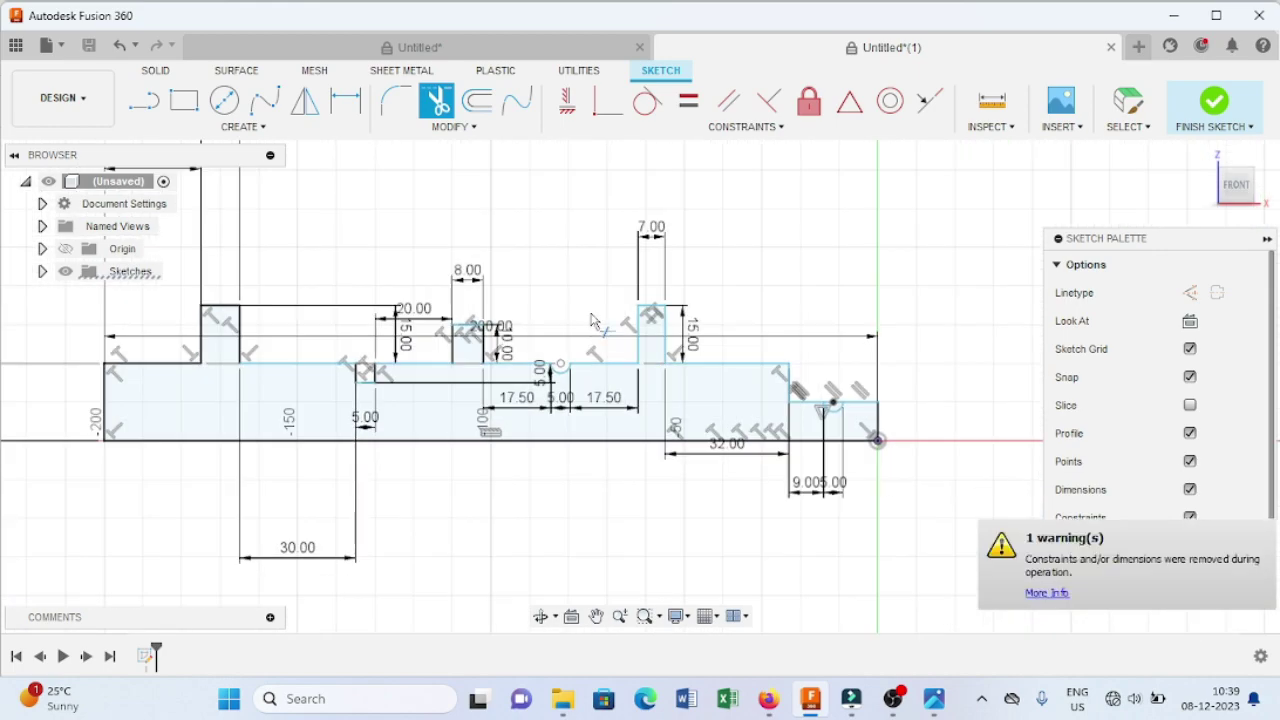
scroll(834, 400, up, 4)
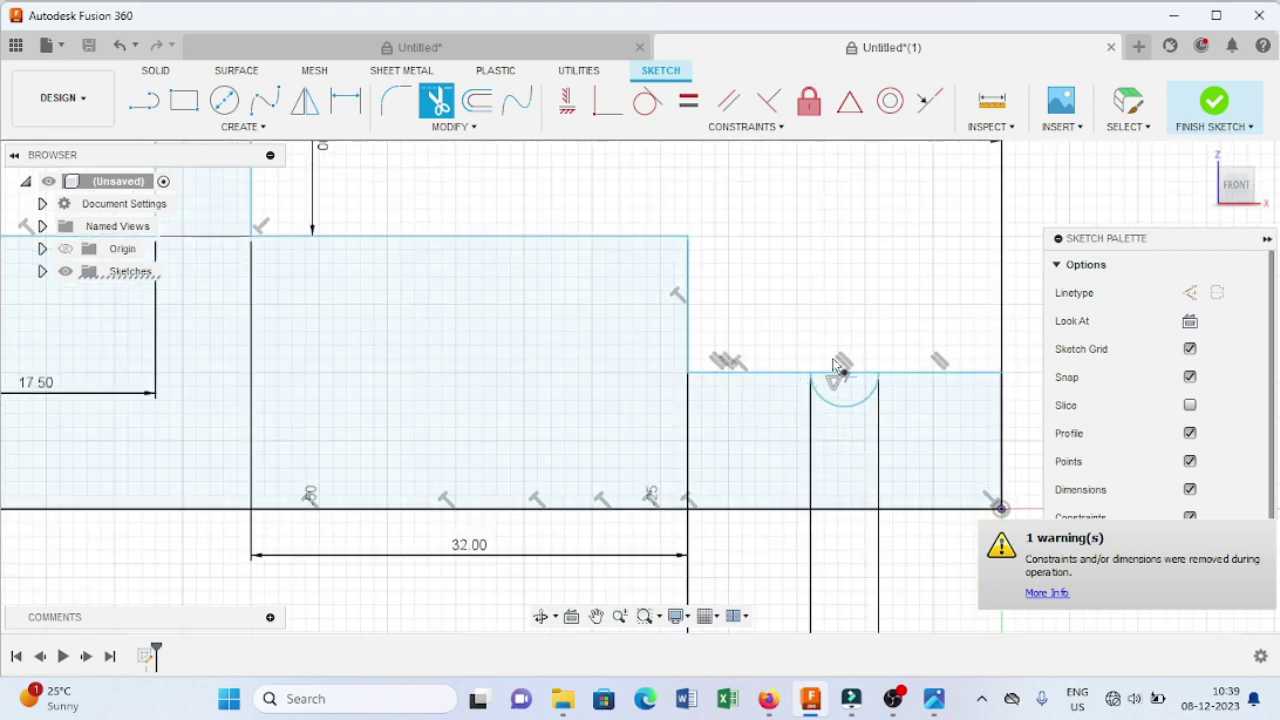
click(840, 369)
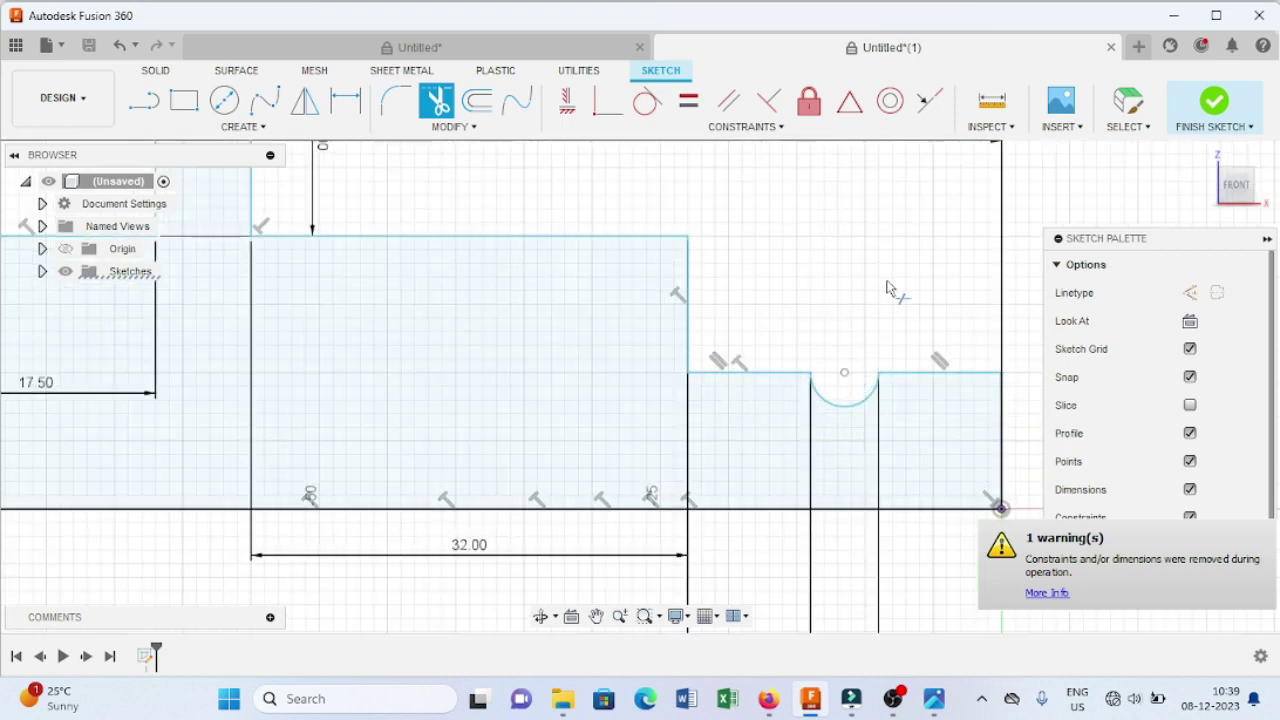
scroll(930, 260, down, 4)
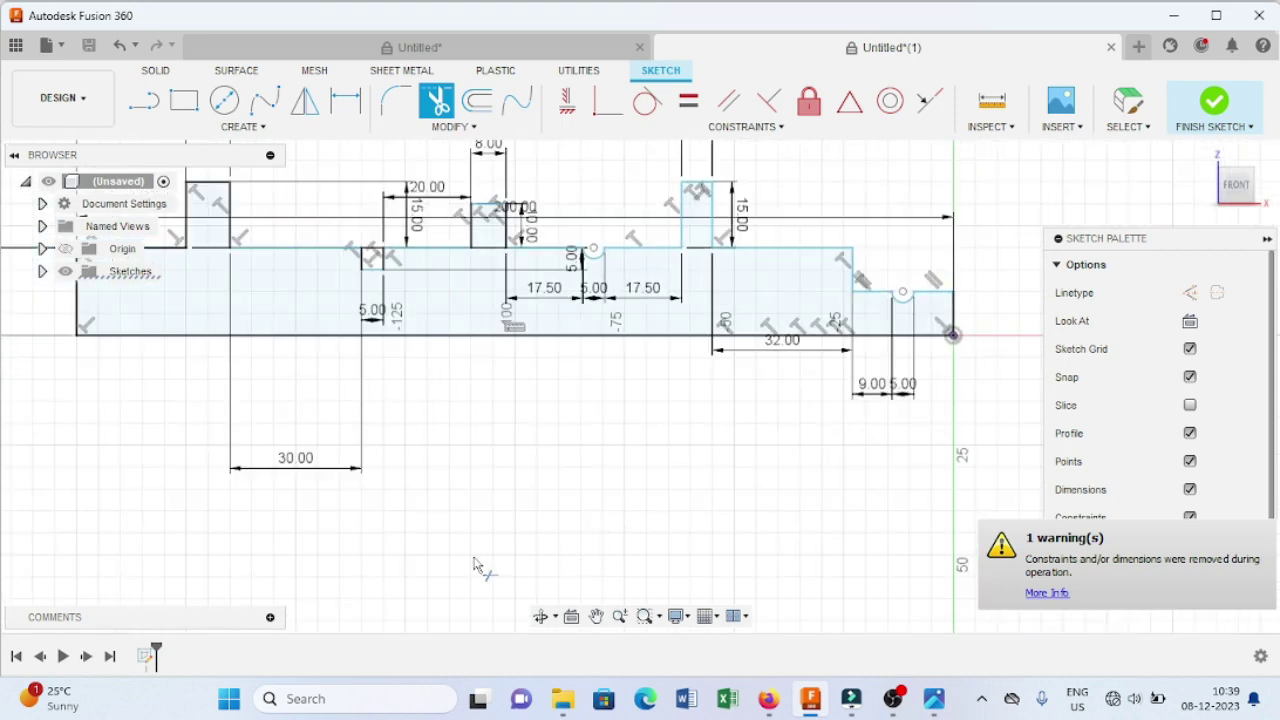
middle_drag(491, 500, 642, 510)
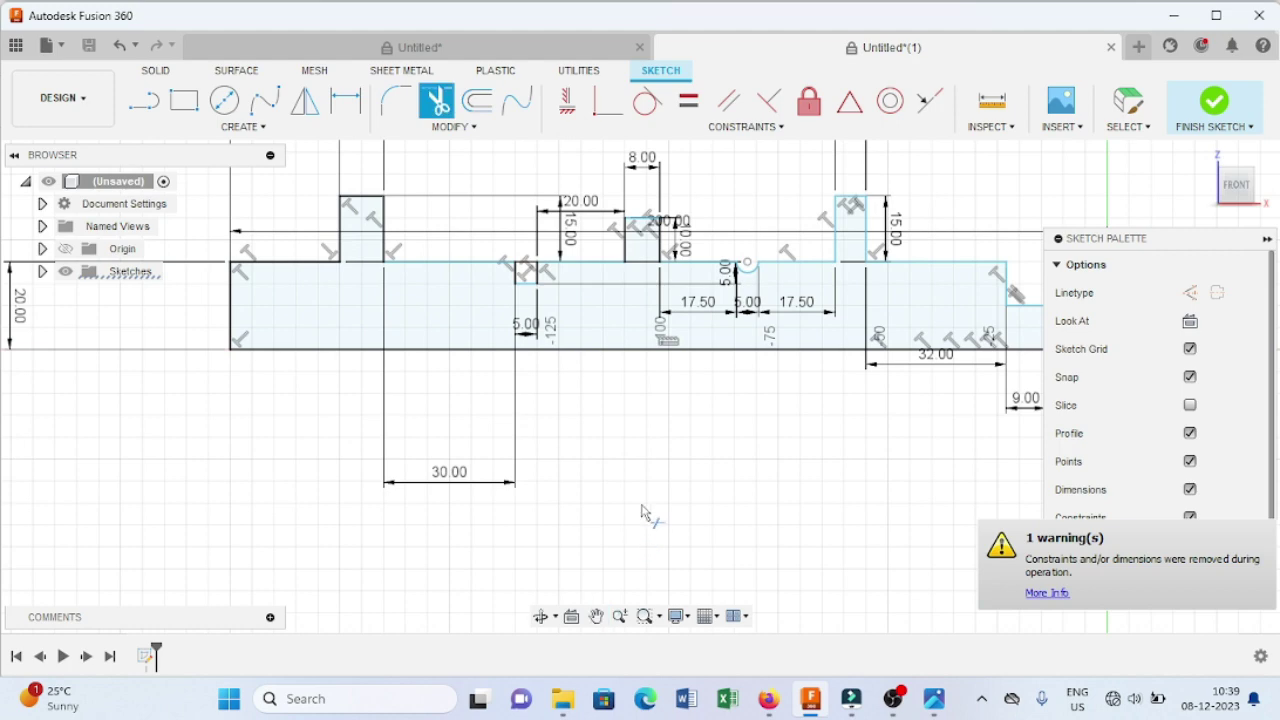
click(1214, 101)
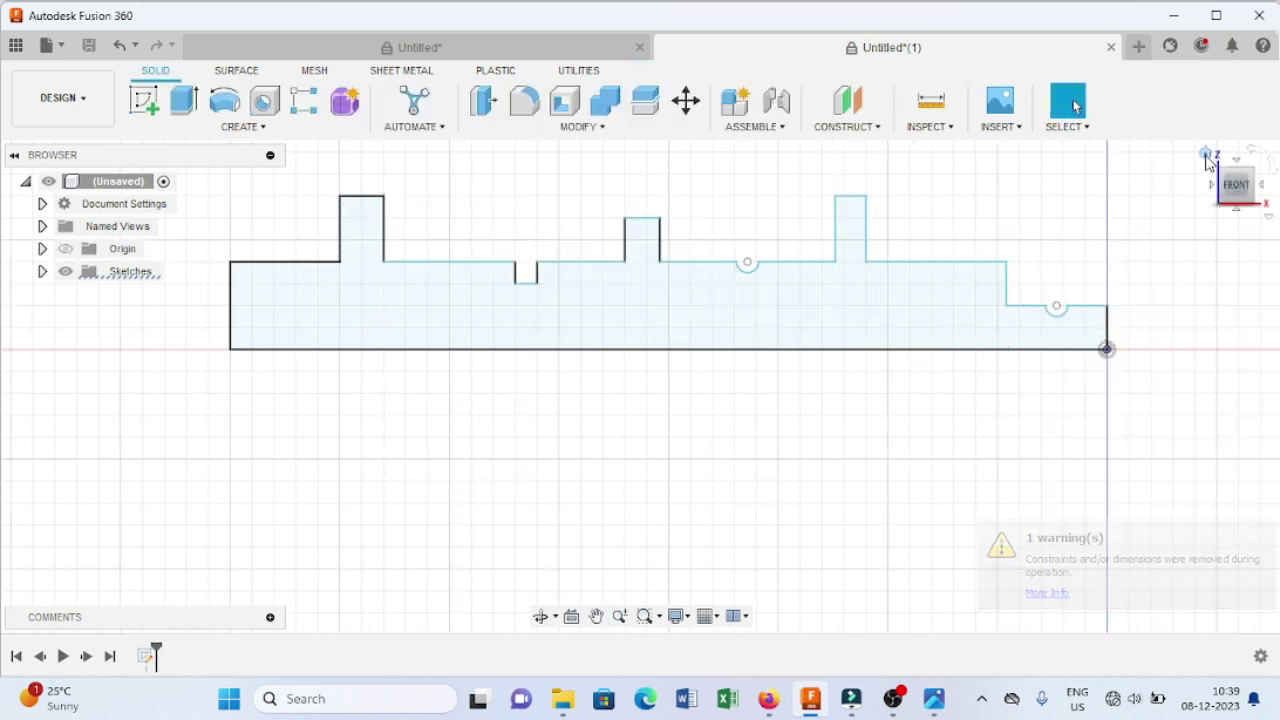
Step: Revolve the closed profile 360 degrees about its long base line as a new body
click(1214, 156)
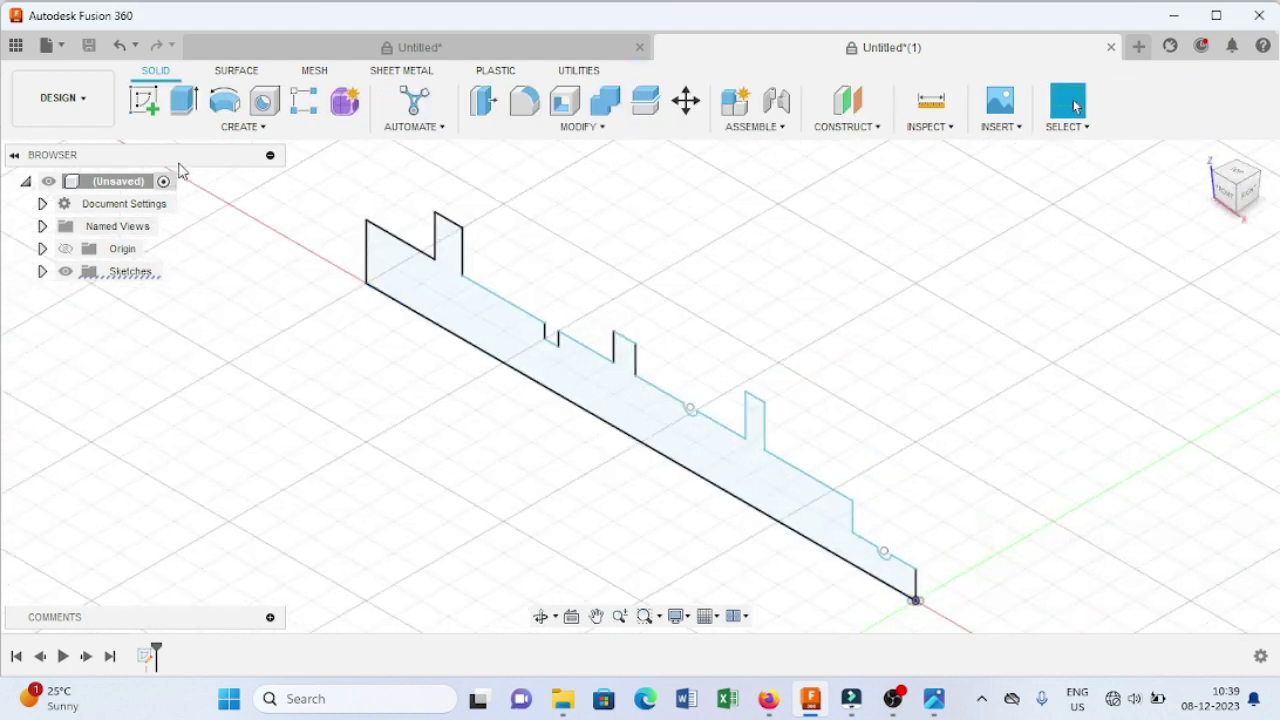
click(228, 104)
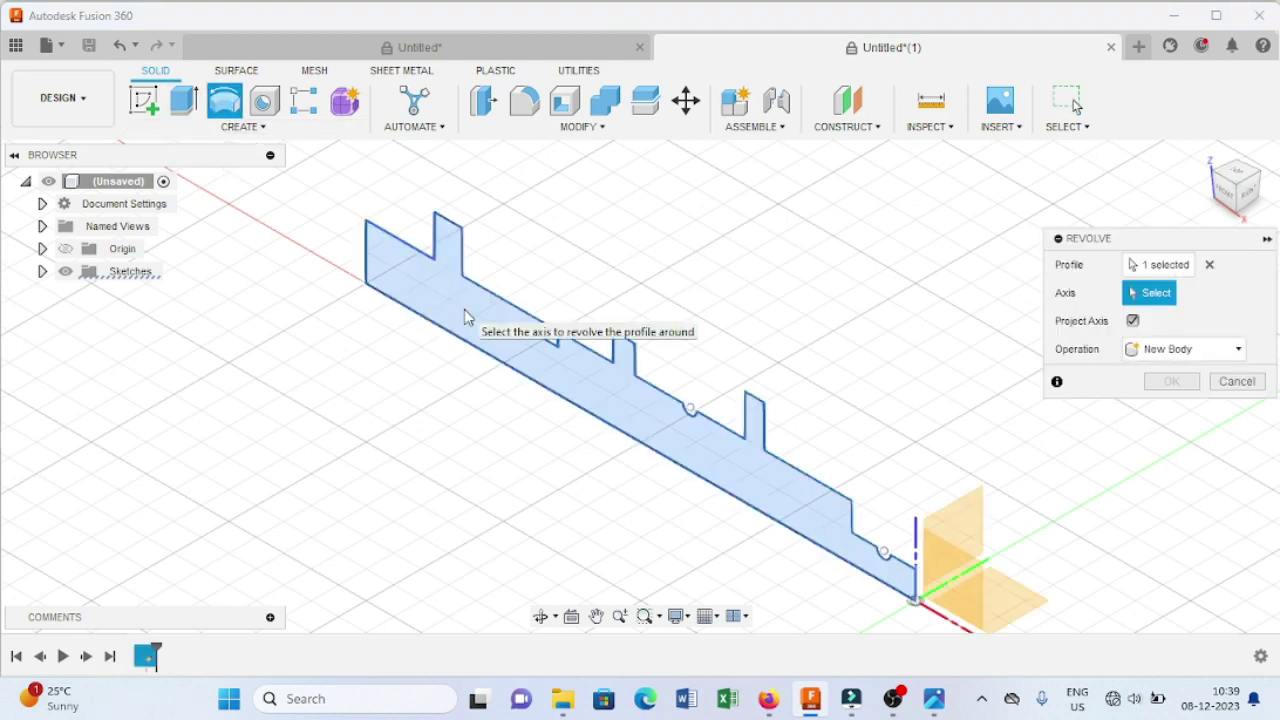
click(706, 484)
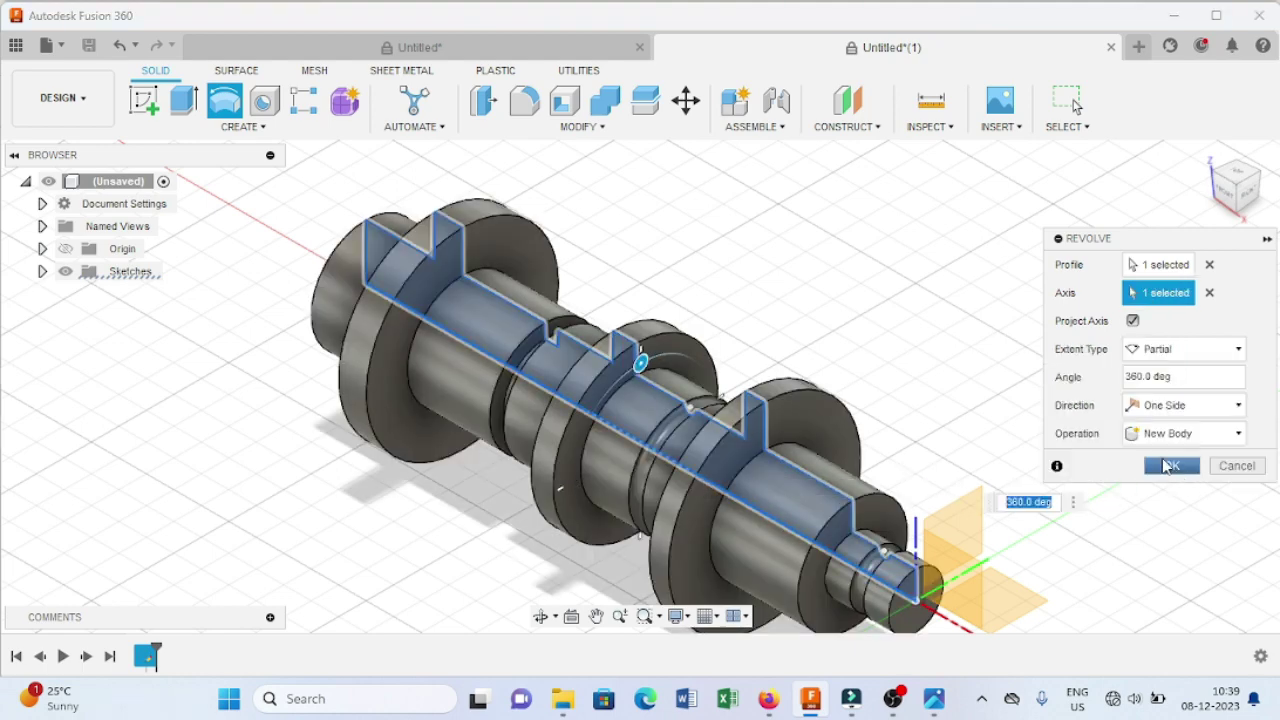
click(1167, 466)
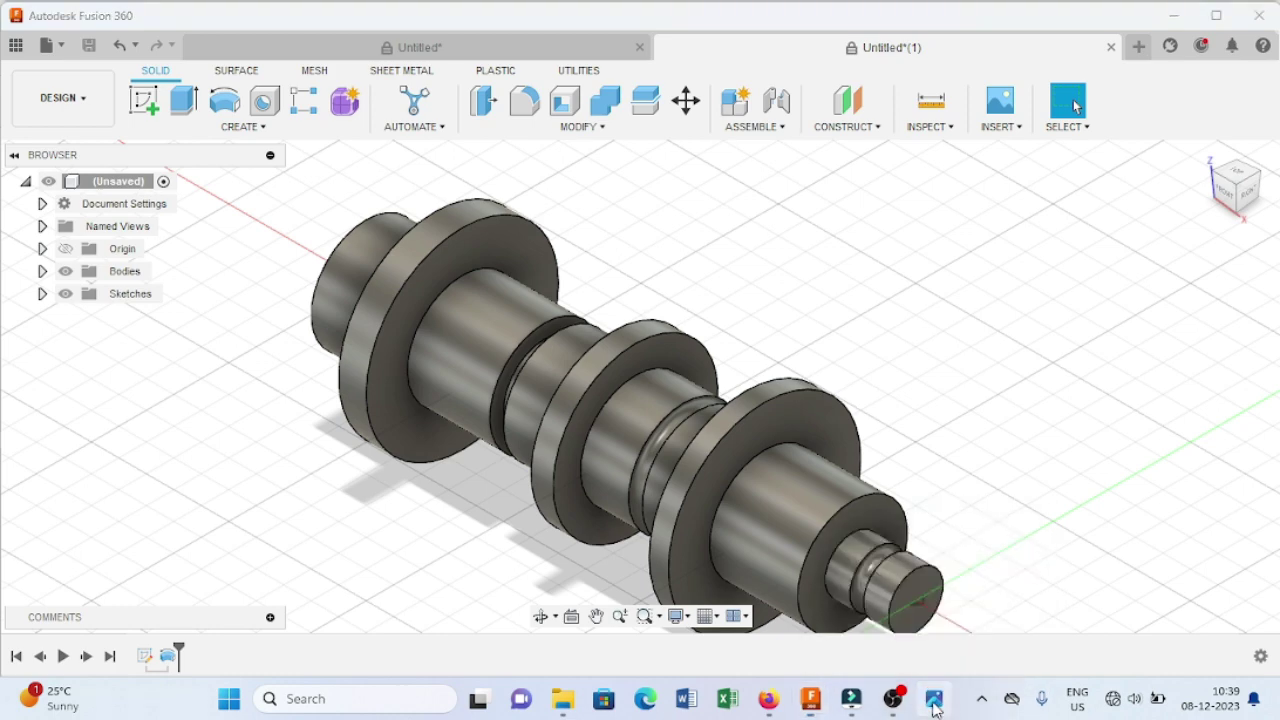
Step: Check the end bore's diameter in the reference drawing and start a sketch on the shaft's larger flat end face
click(934, 698)
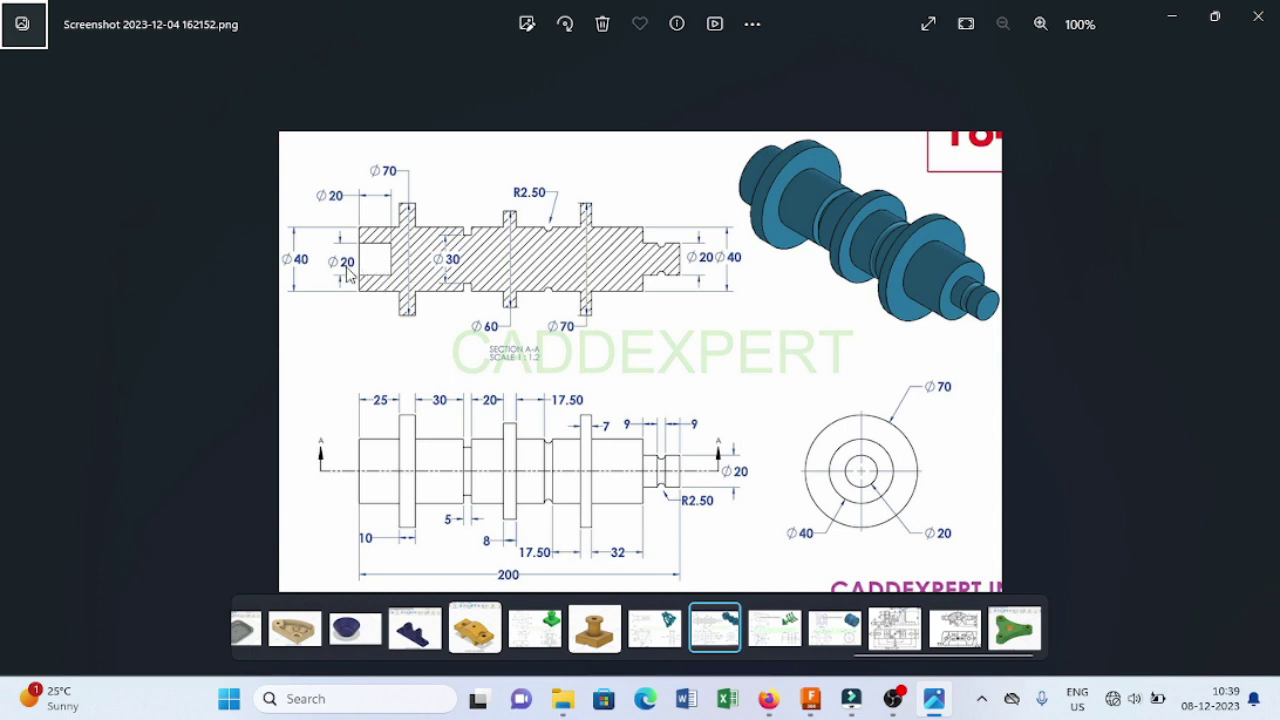
click(1173, 22)
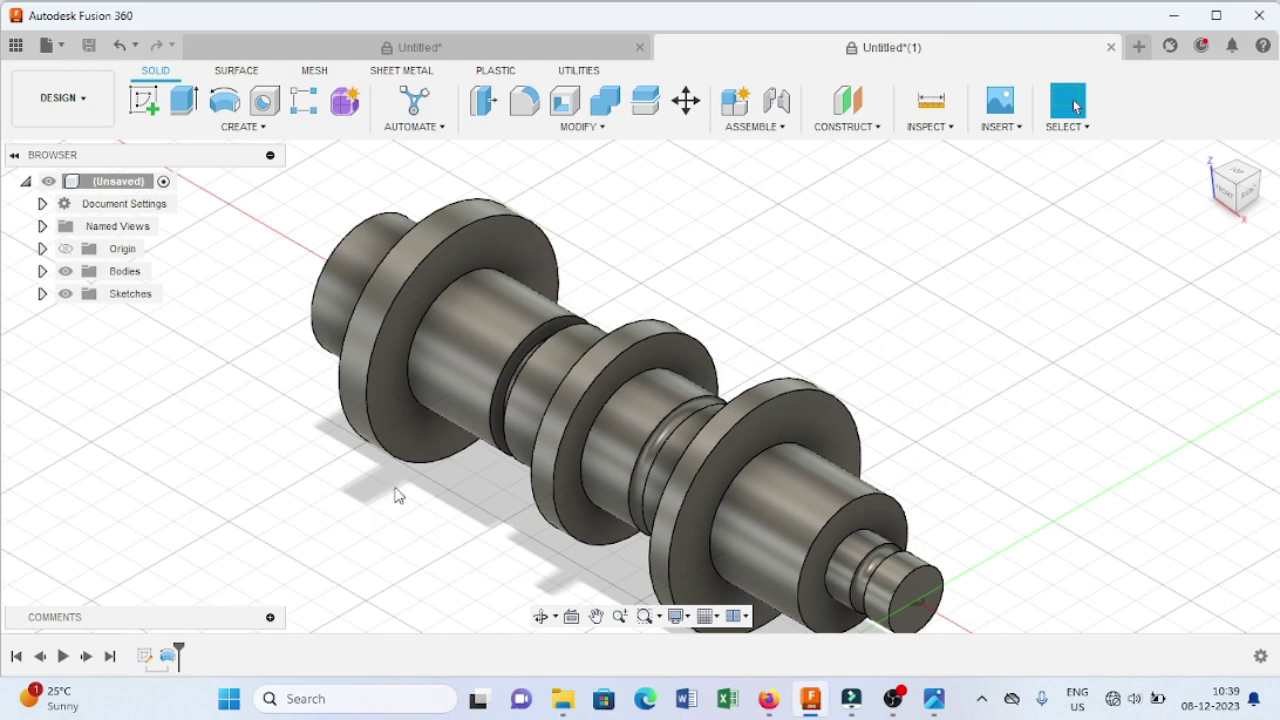
scroll(398, 495, down, 3)
shift+middle_drag(289, 471, 594, 491)
click(603, 505)
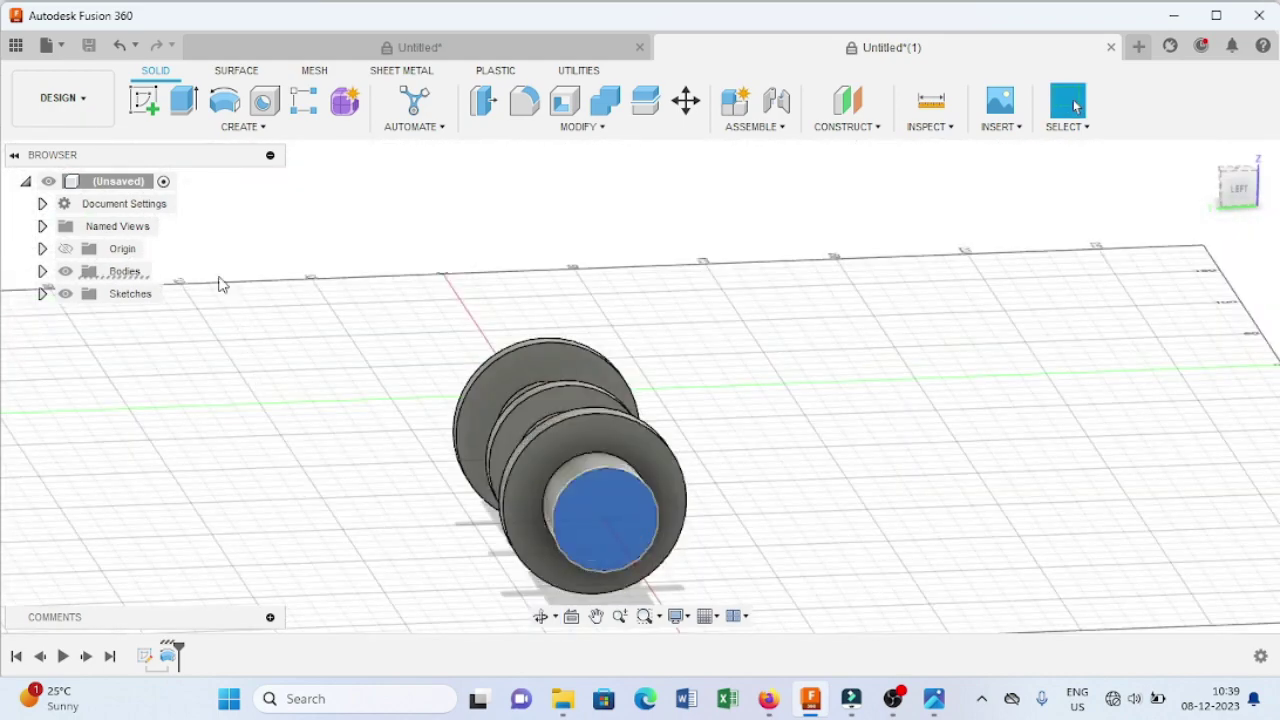
click(151, 116)
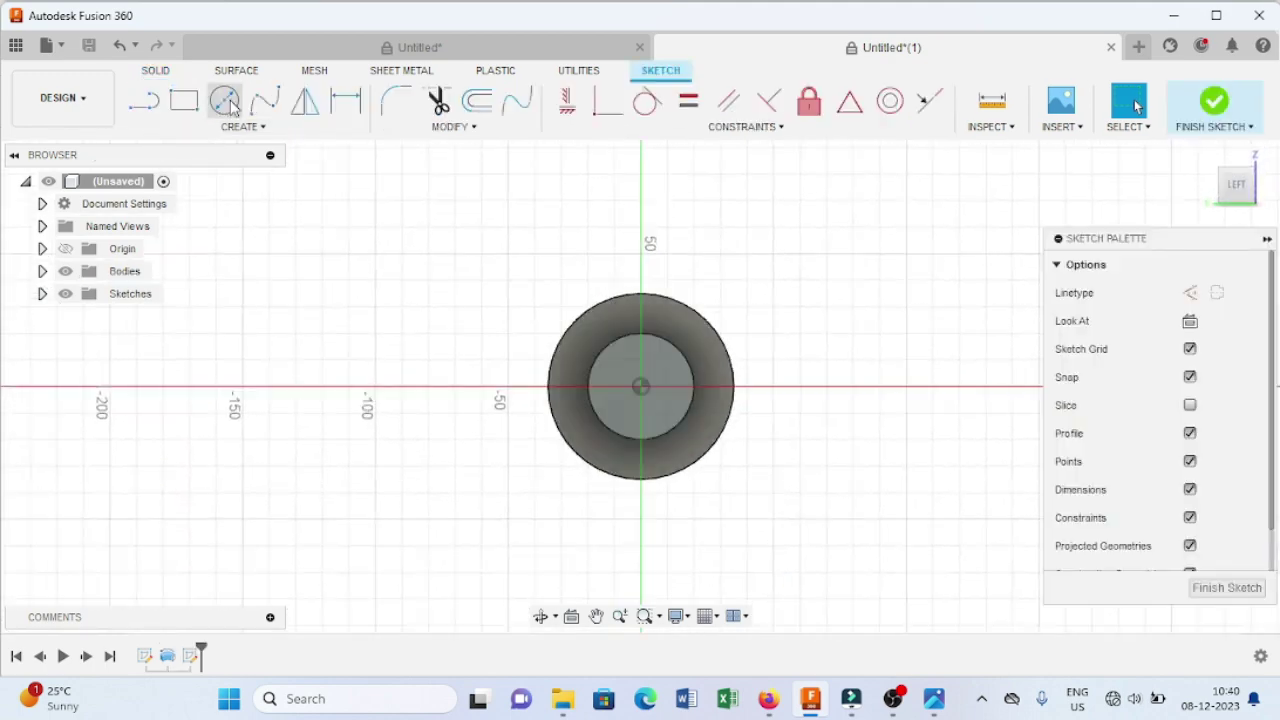
Step: Draw a 20 mm diameter circle centred on the shaft's end face and finish the sketch
click(226, 103)
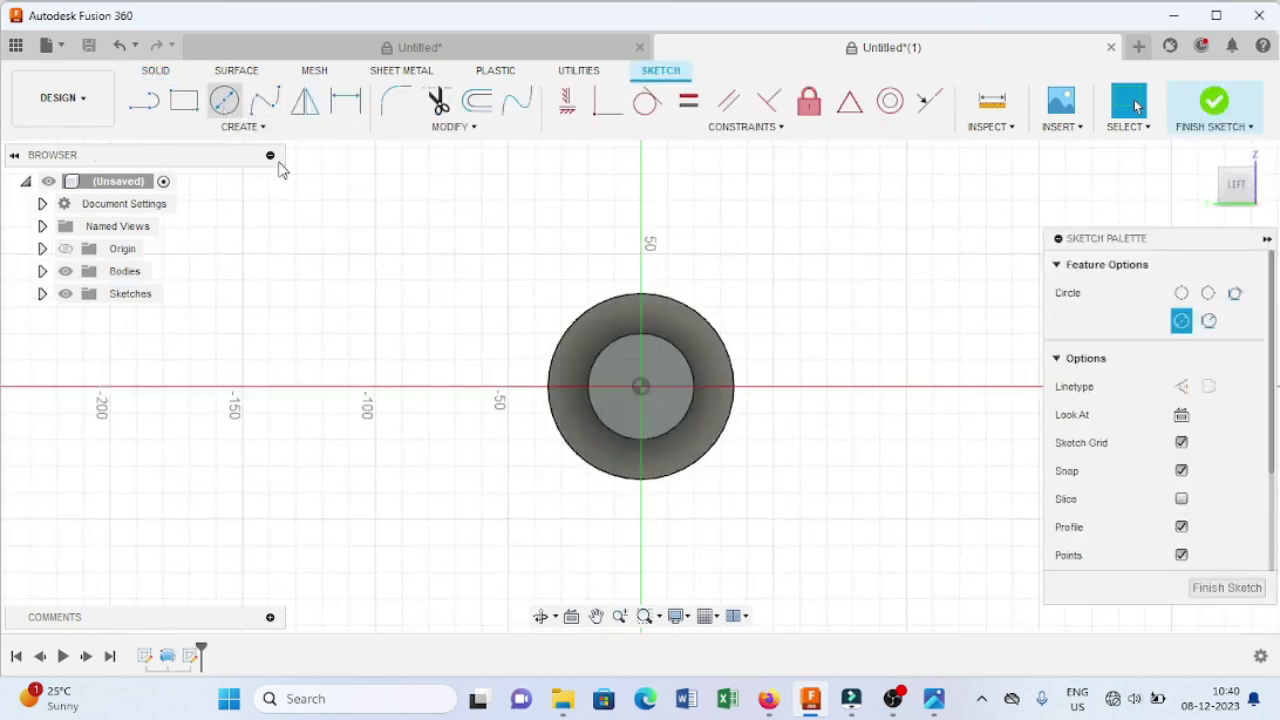
click(640, 387)
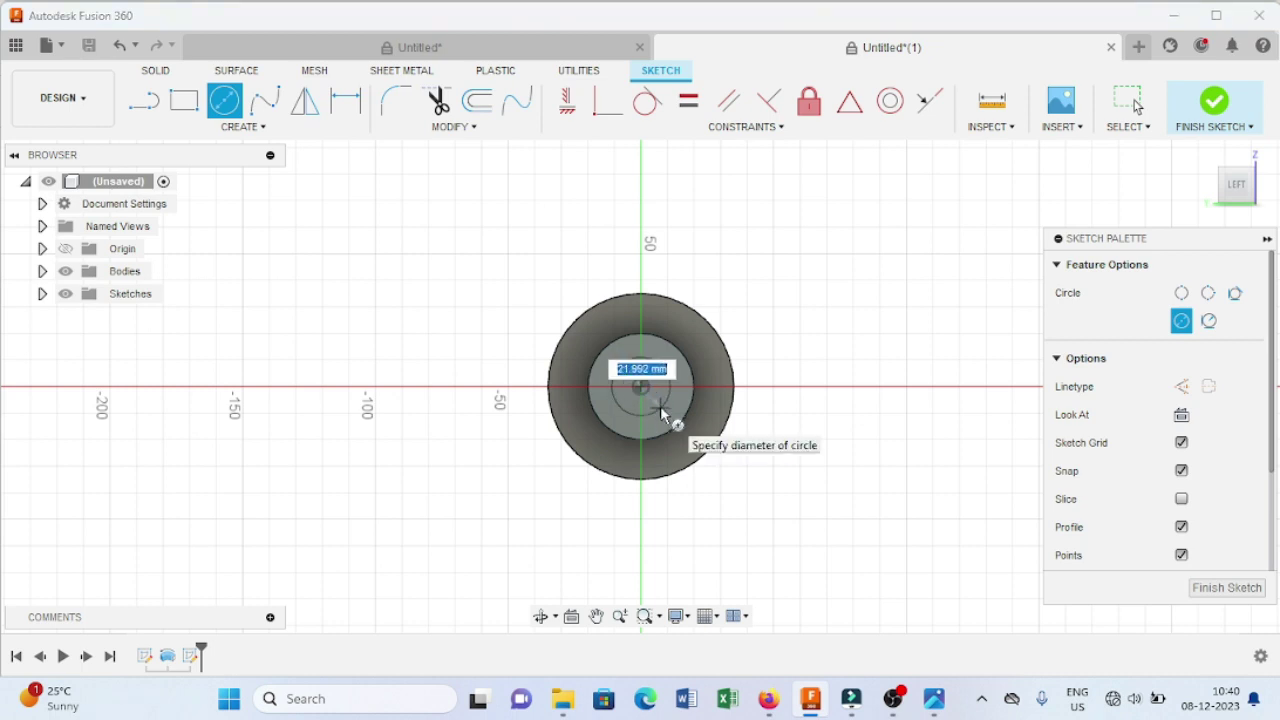
text(20)
key(Return)
key(Escape)
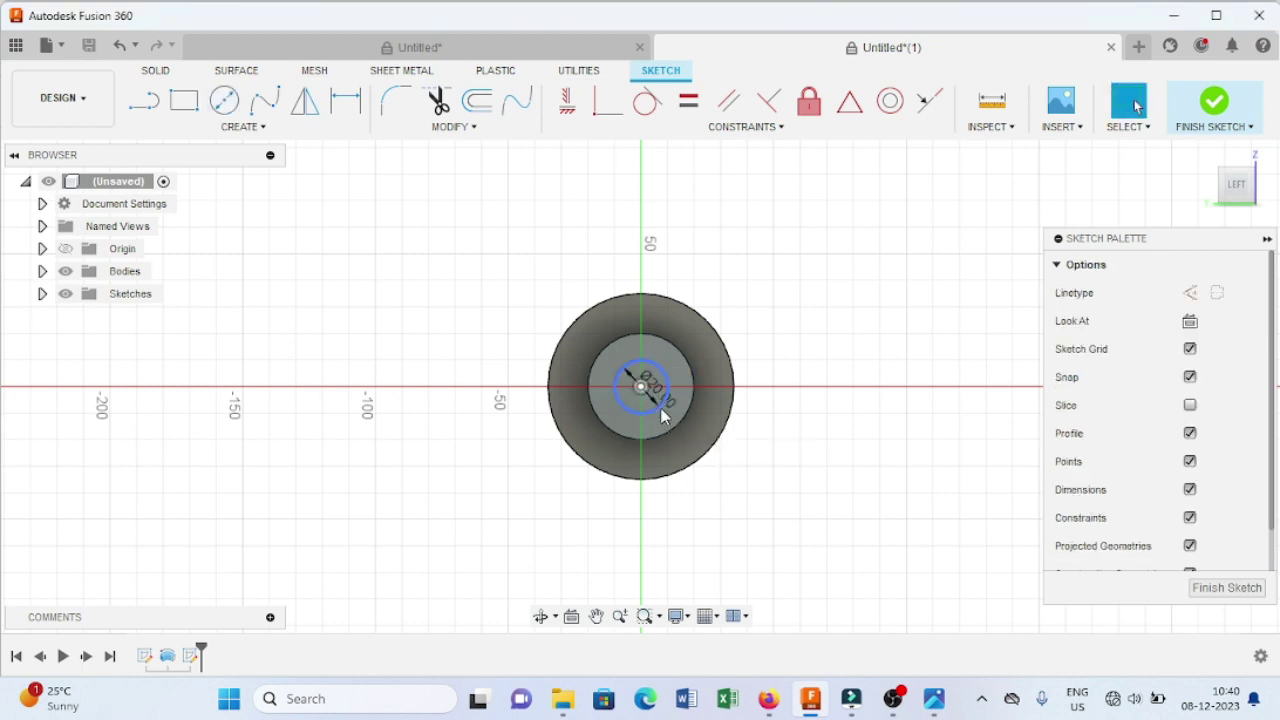
click(1217, 103)
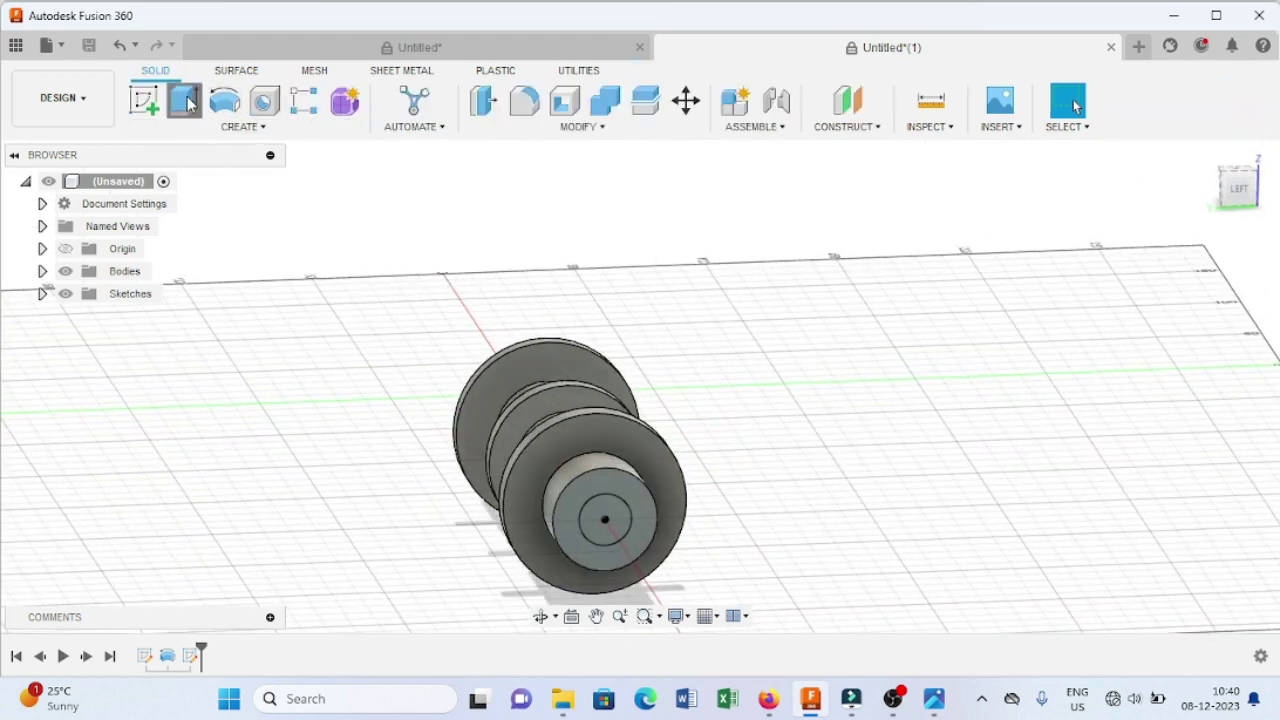
Step: Check the bore depth in the drawing and extrude the 20 mm circle by -20 mm as a cut into the shaft
click(188, 103)
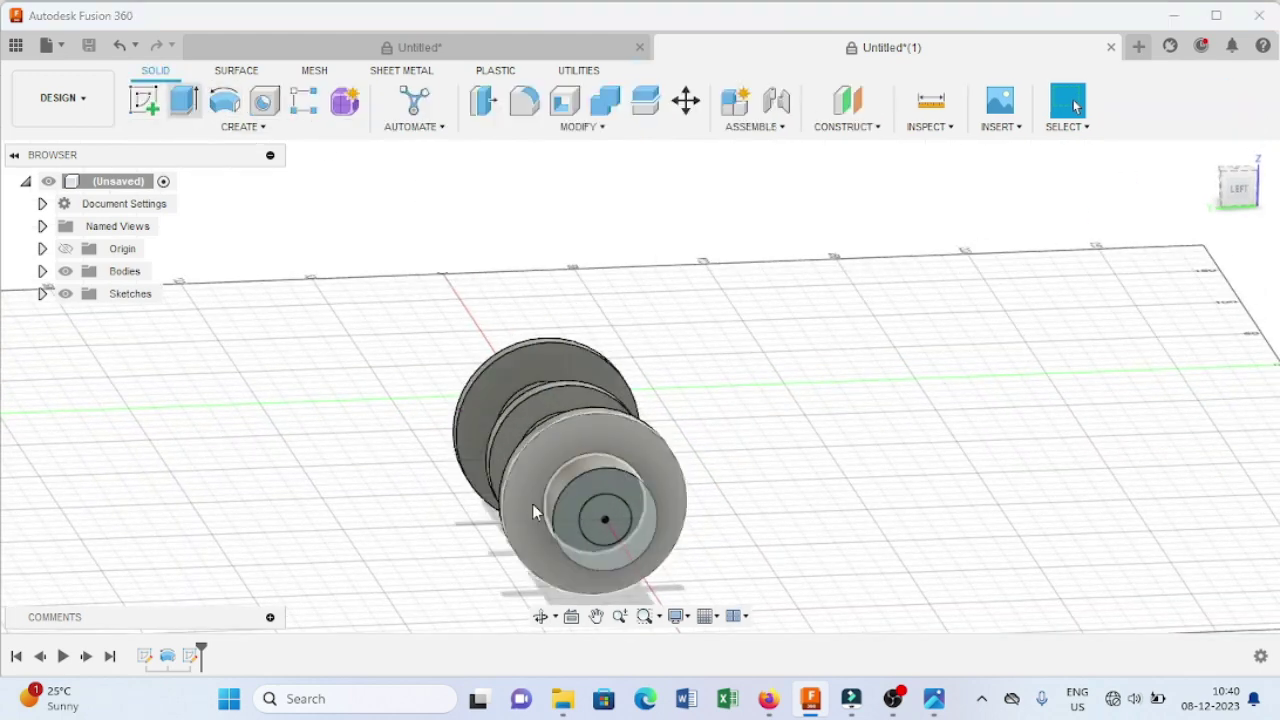
click(603, 530)
click(933, 698)
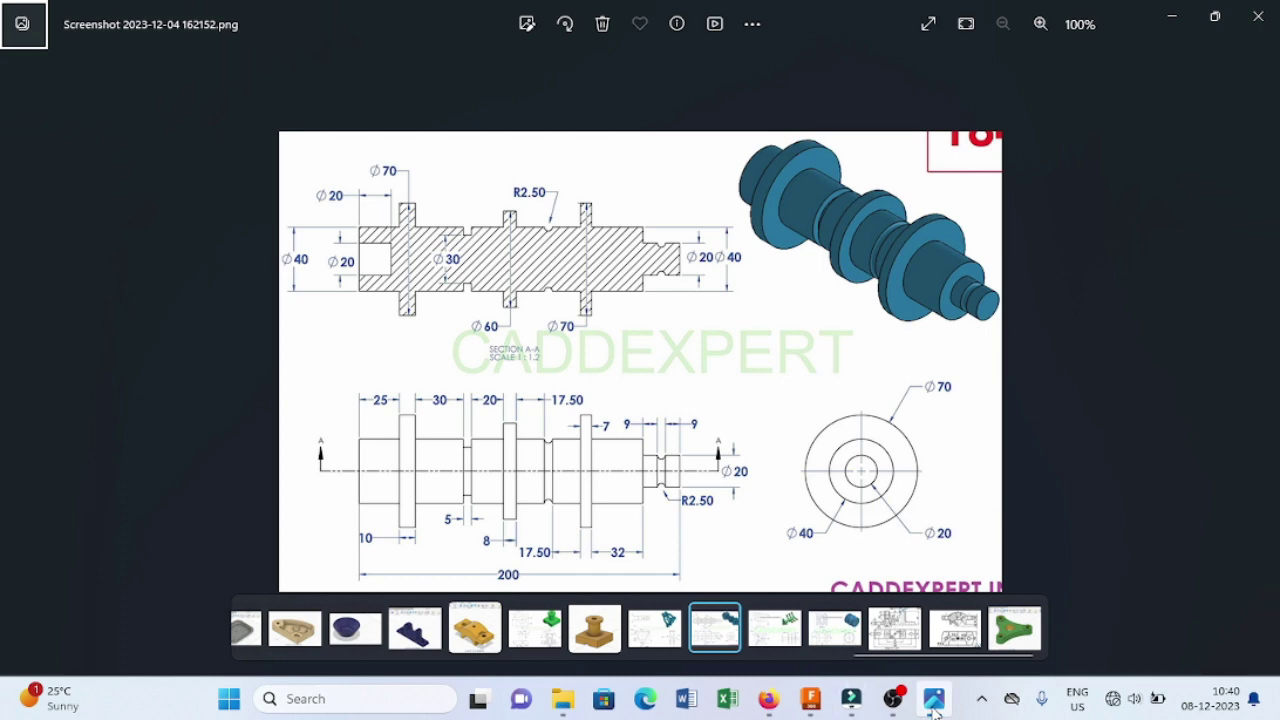
click(810, 698)
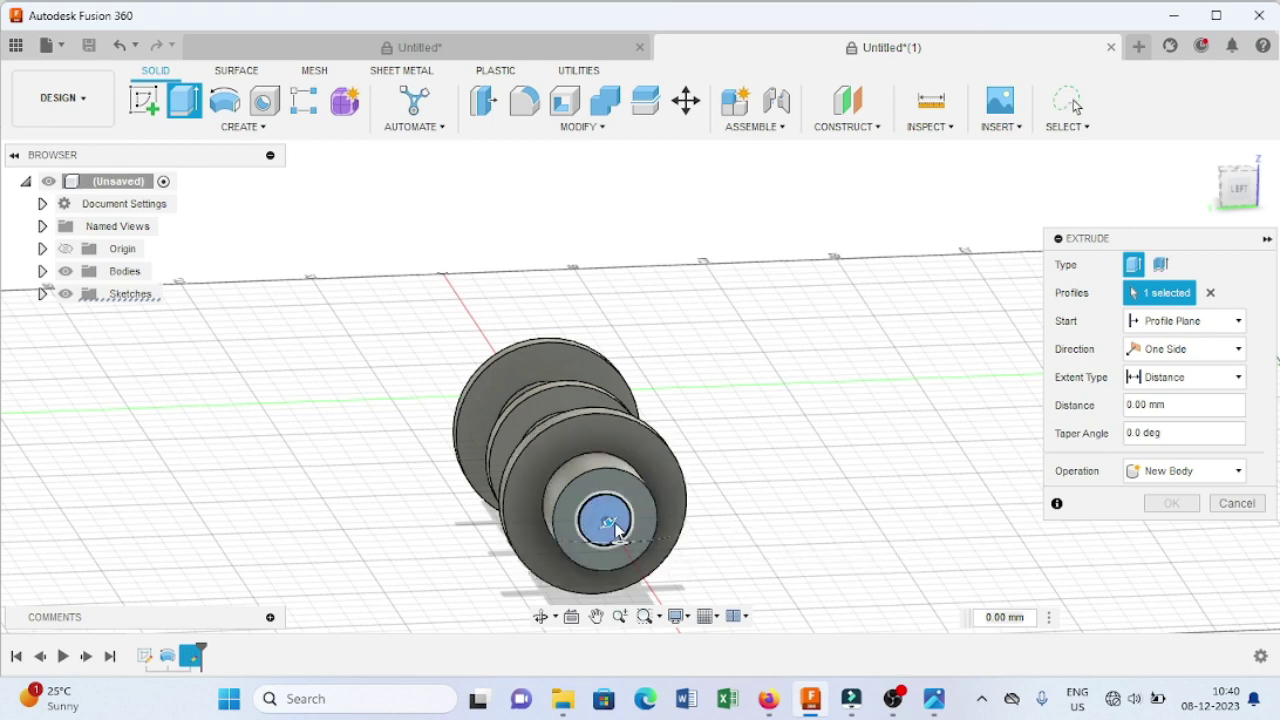
drag(1188, 409, 1118, 414)
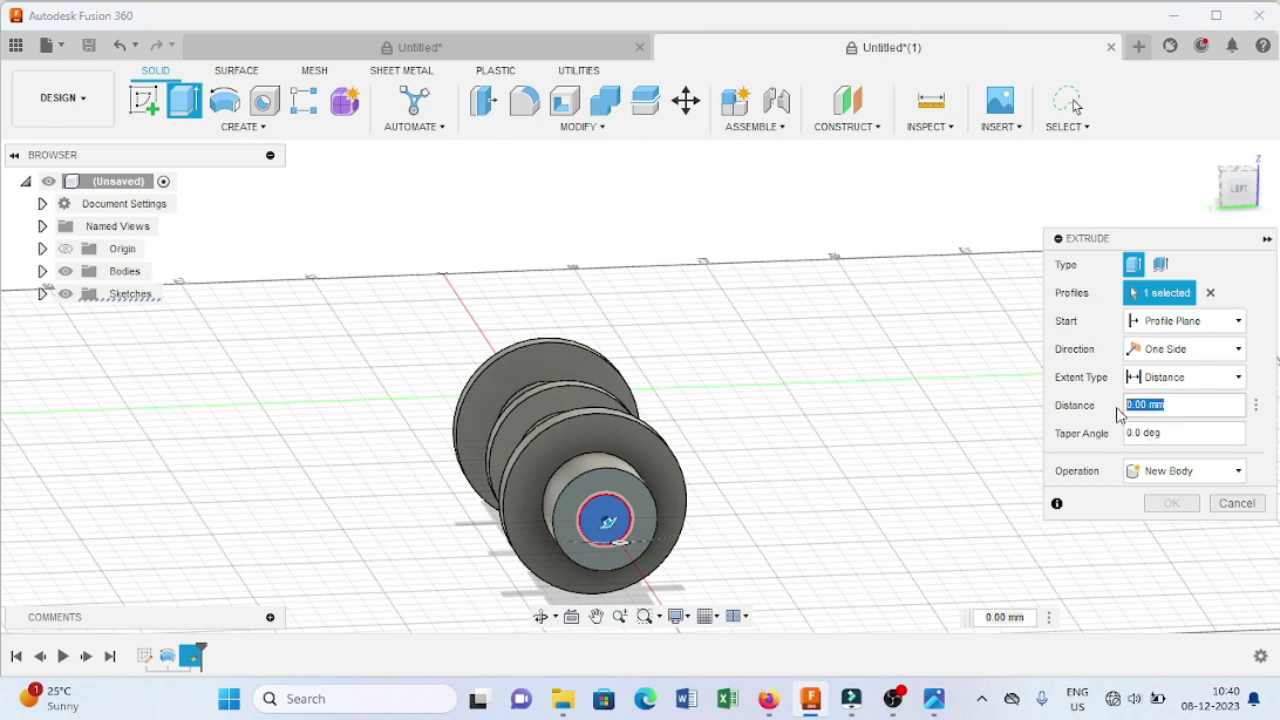
key(BackSpace)
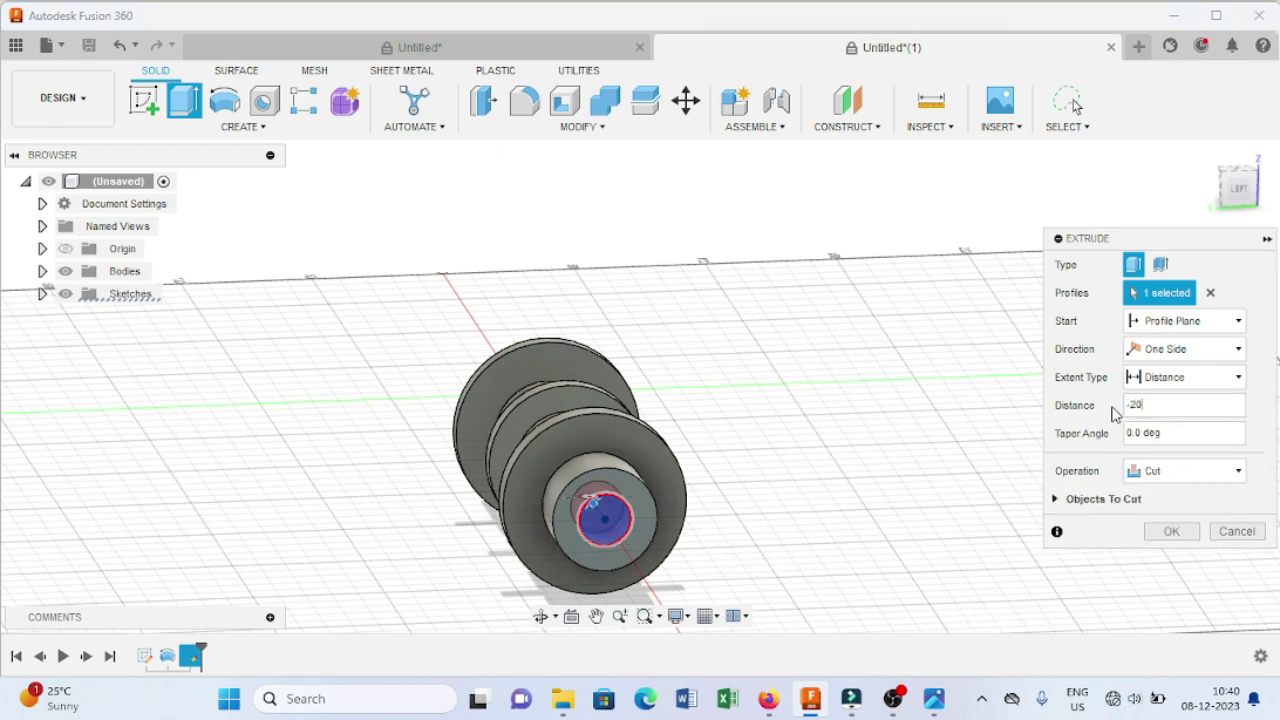
key(Return)
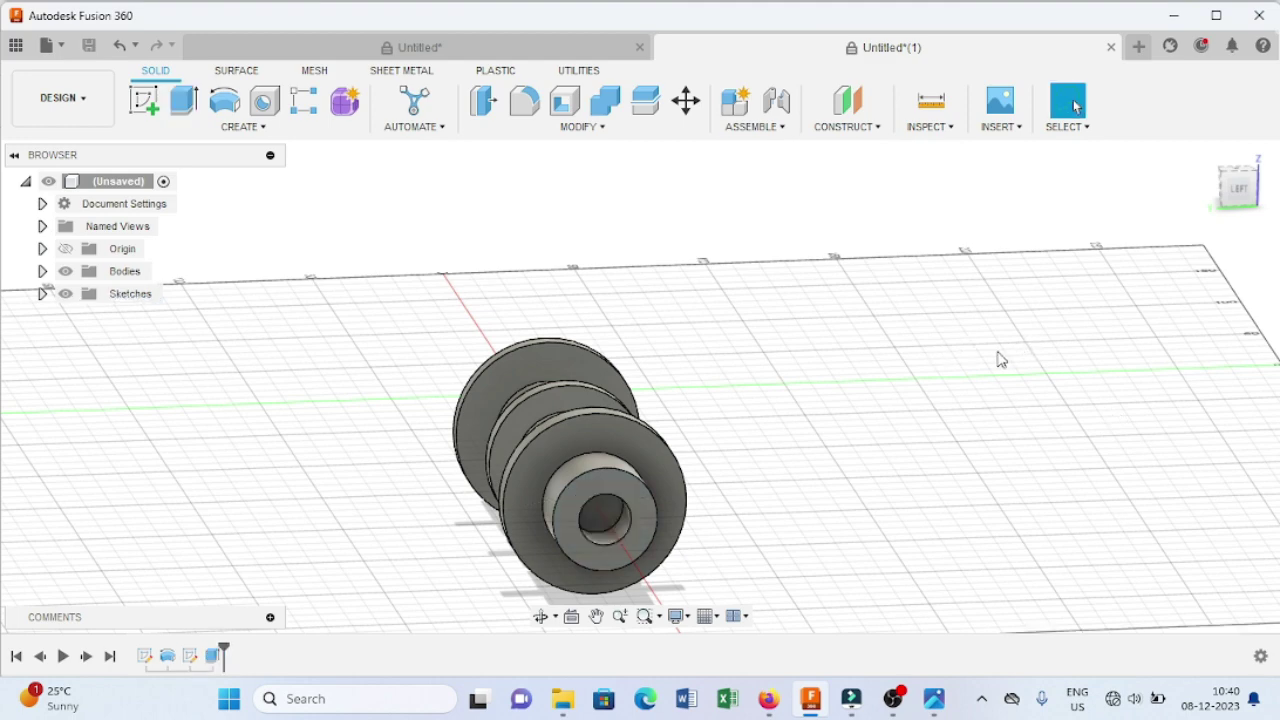
Step: Apply the Paint - Enamel Glossy (Blue) appearance to the shaft body
shift+middle_drag(1000, 360, 871, 360)
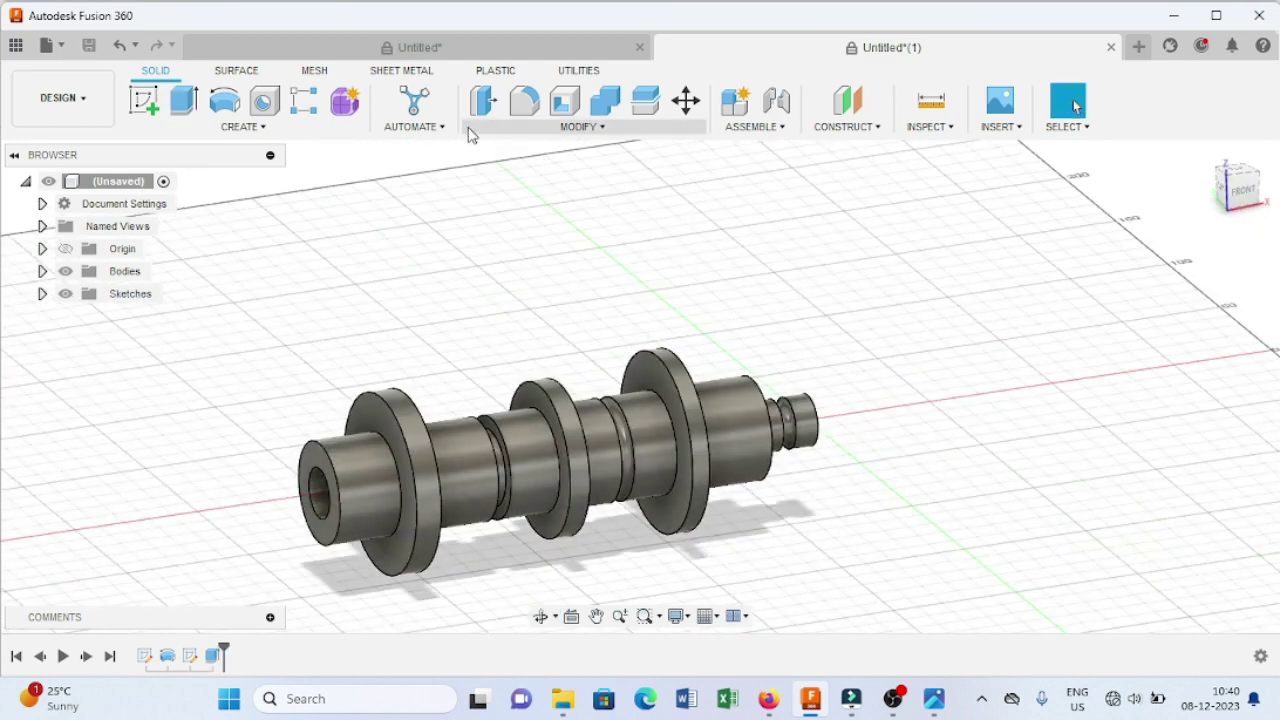
click(538, 130)
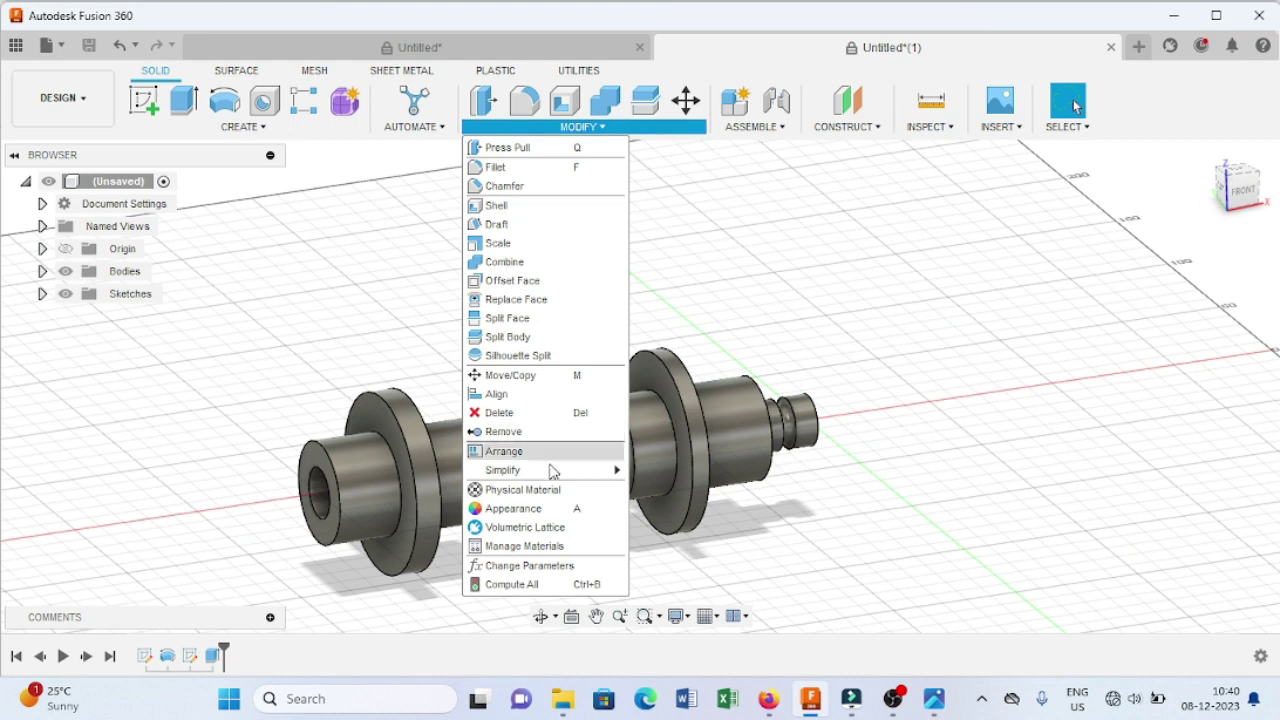
click(538, 508)
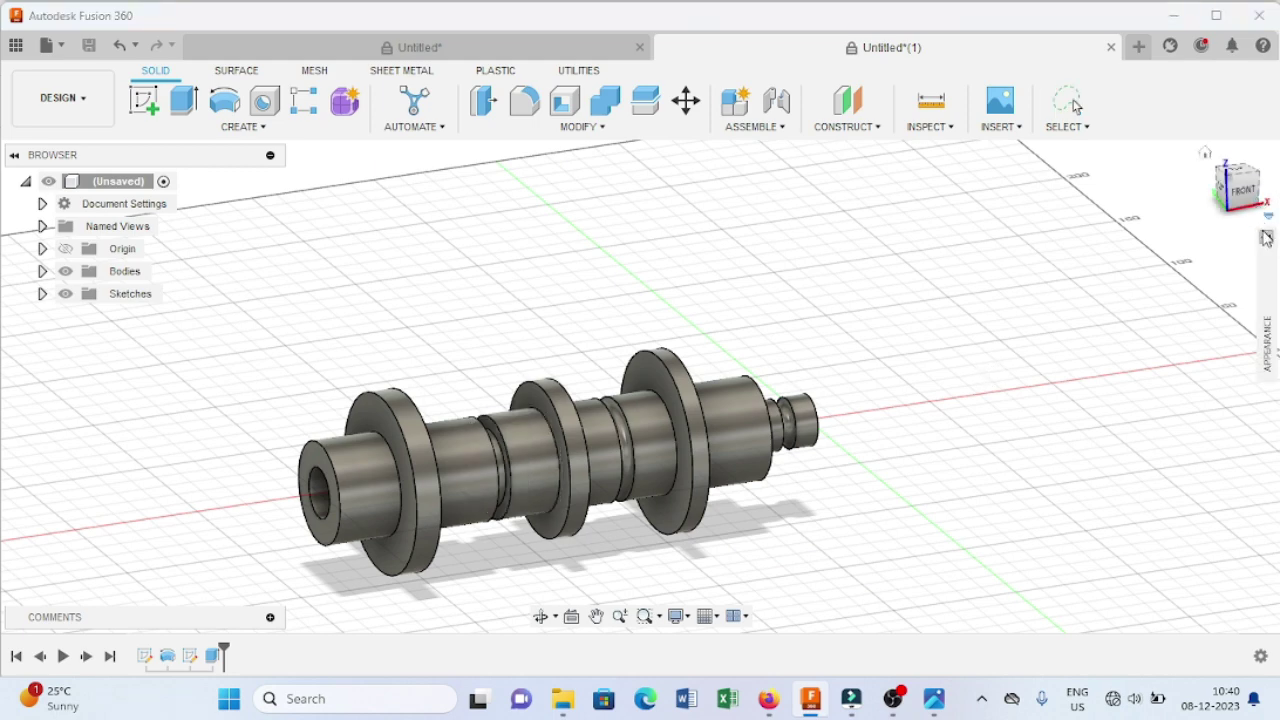
click(1267, 330)
scroll(1043, 370, down, 2)
scroll(1043, 371, down, 1)
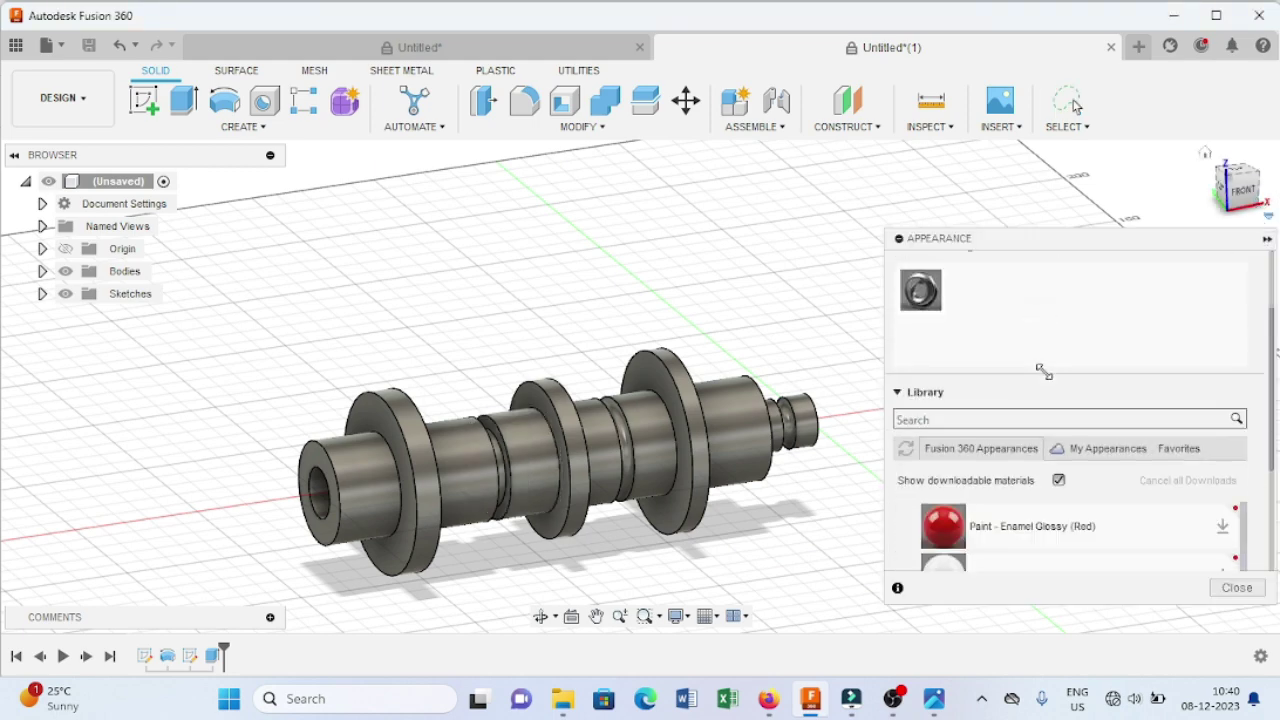
scroll(1049, 351, down, 4)
scroll(1049, 350, up, 4)
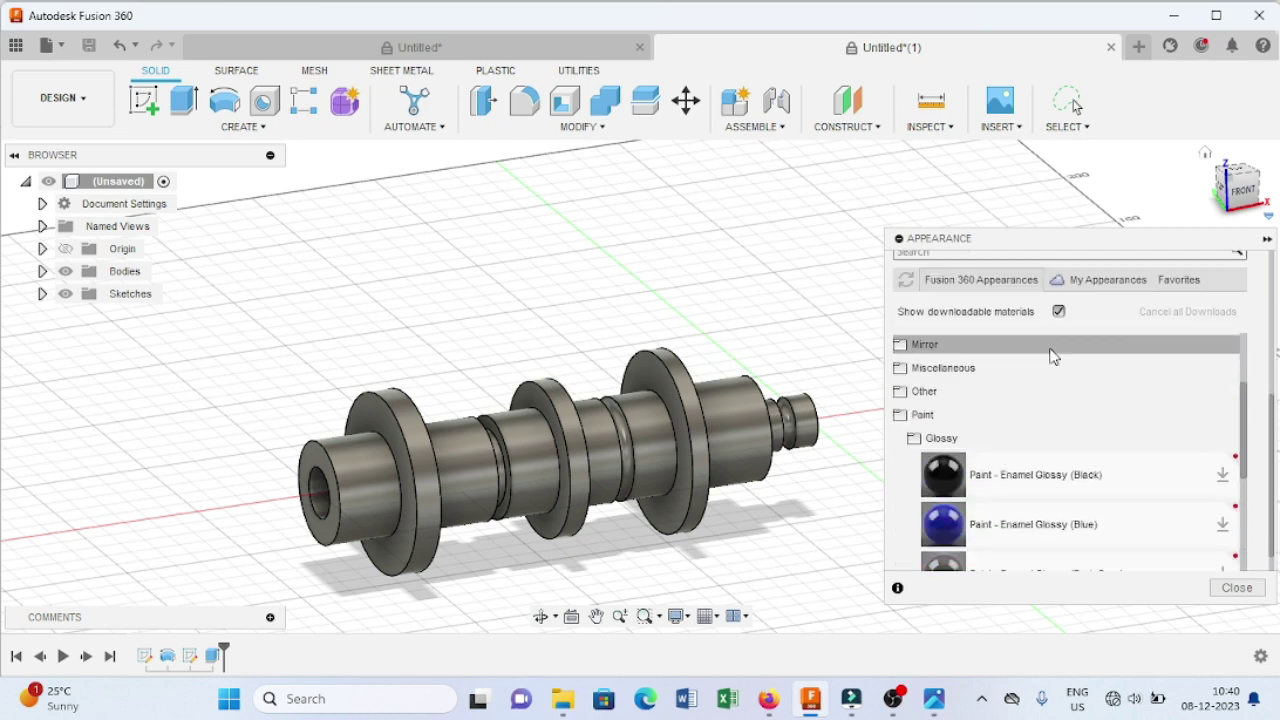
drag(981, 512, 608, 491)
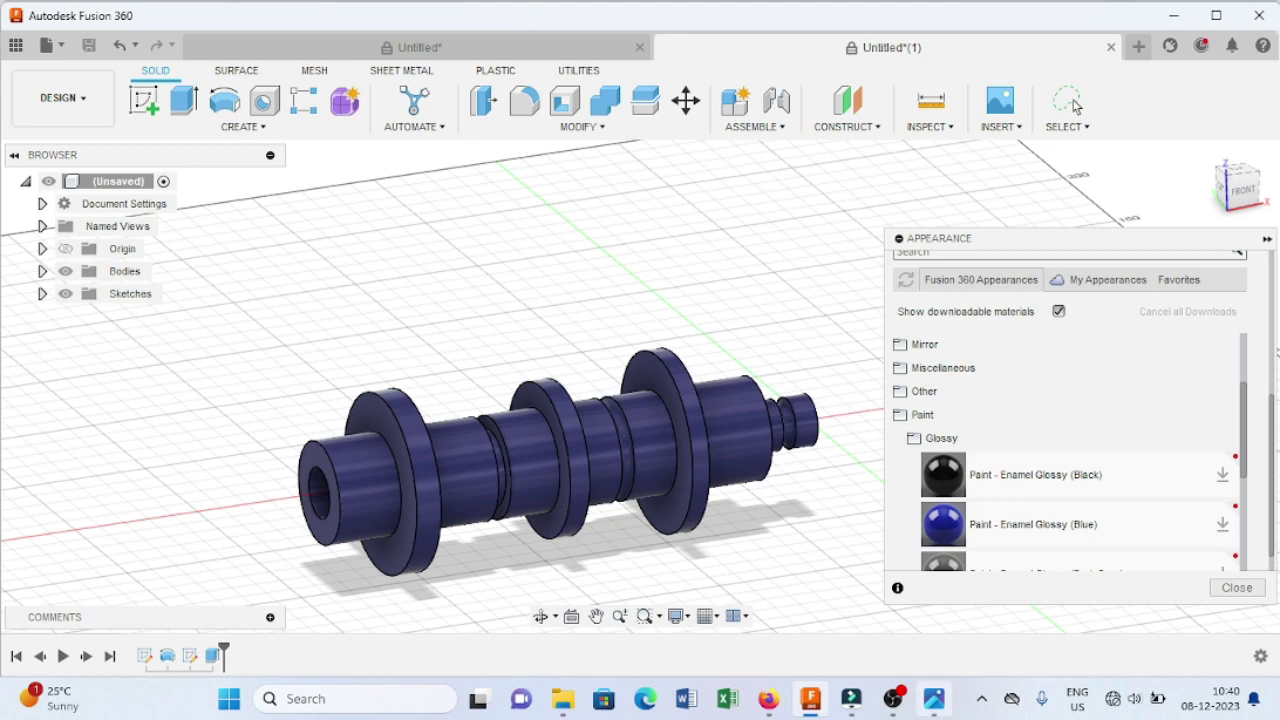
Step: Review the reference drawing to compare it with the finished shaft
mouse_move(944, 707)
click(930, 650)
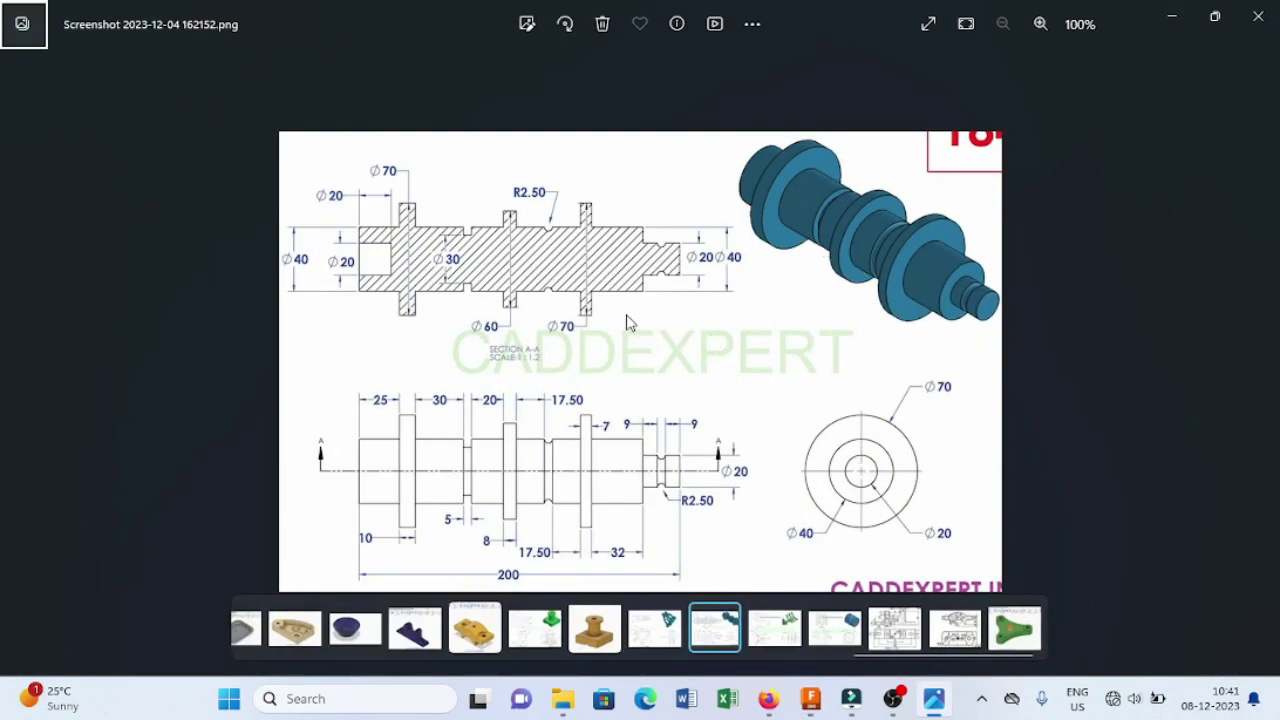
click(1172, 17)
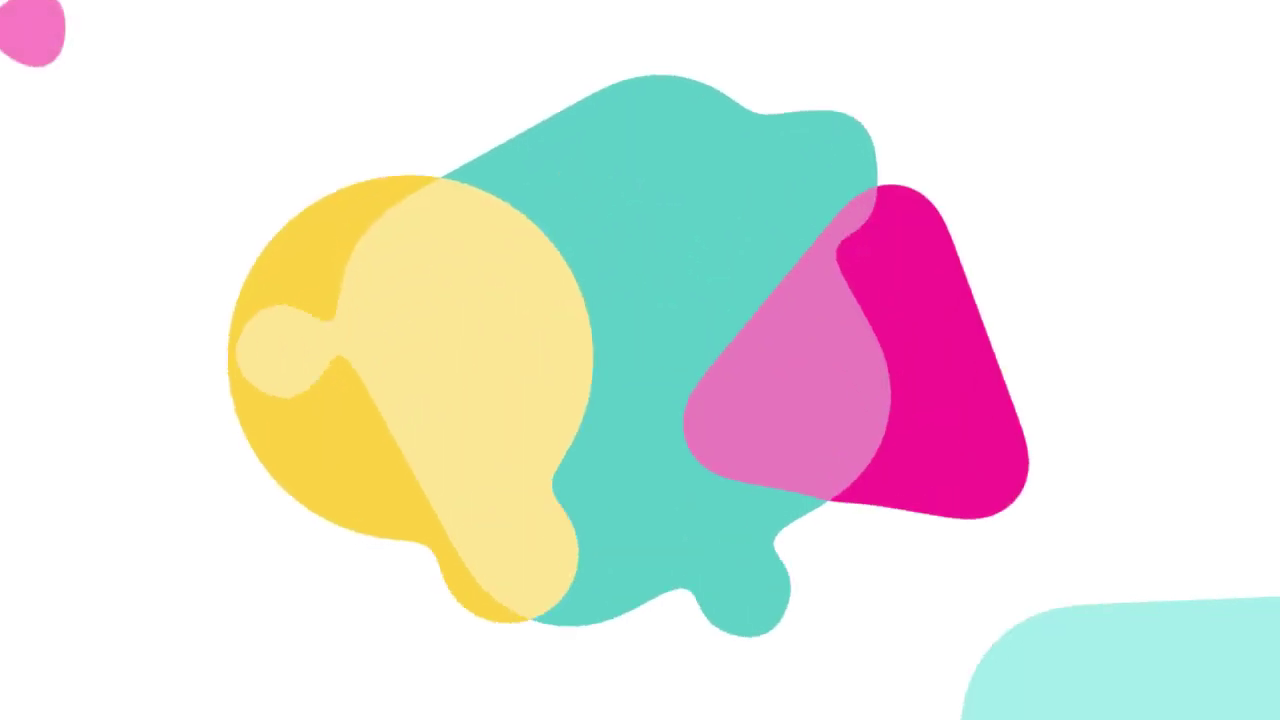